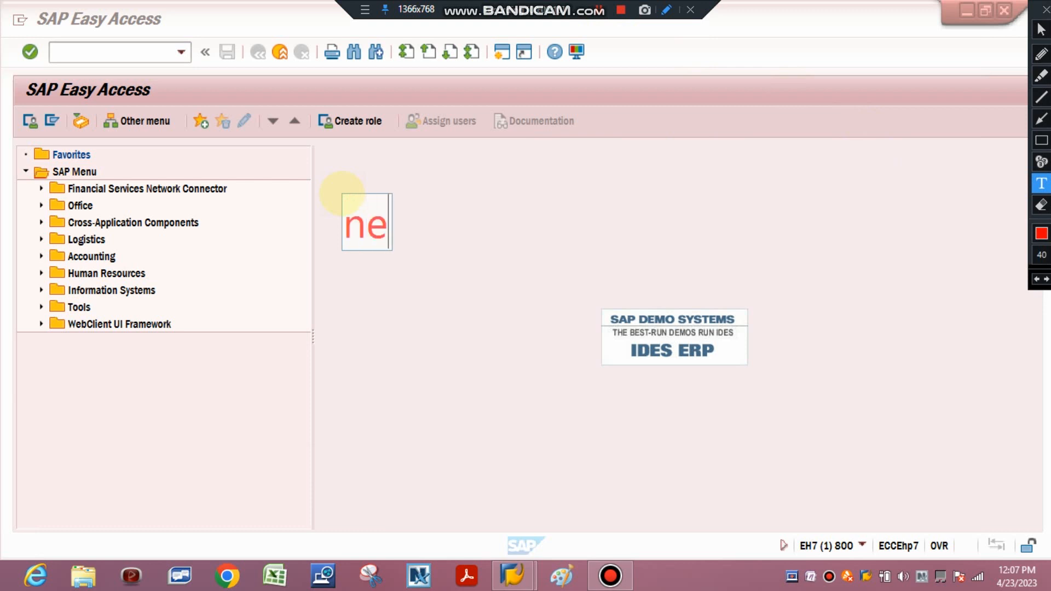
Replace the started on-screen text with the annotation "BE SAKSHAM IN SAP PM MODULE", and erase it after presenting it
{"action": "key", "text": "BackSpace"}
{"action": "key", "text": "BackSpace"}
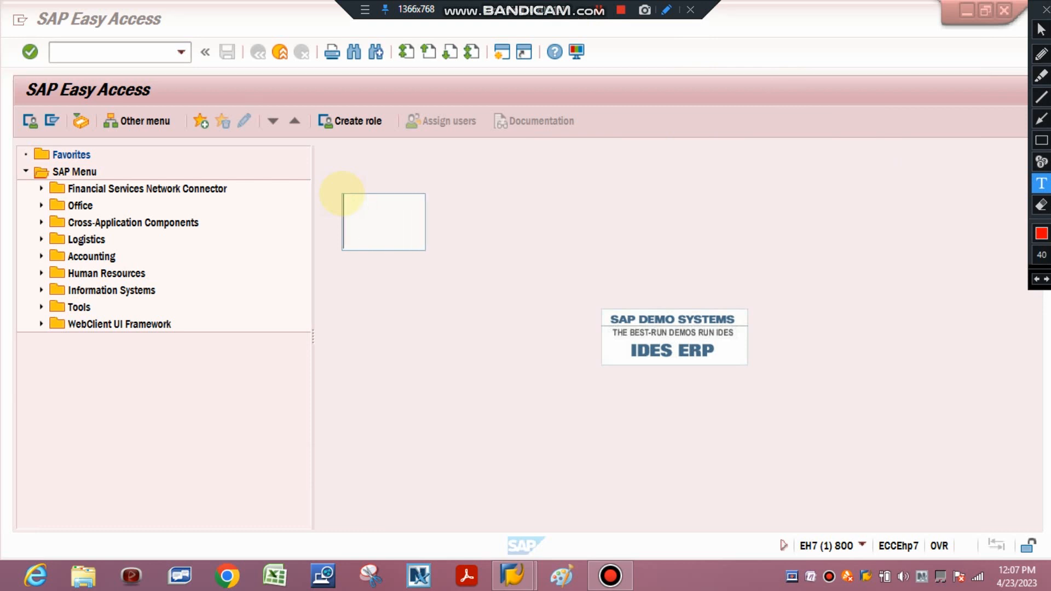
{"action": "type", "text": "BE SALSHAM"}
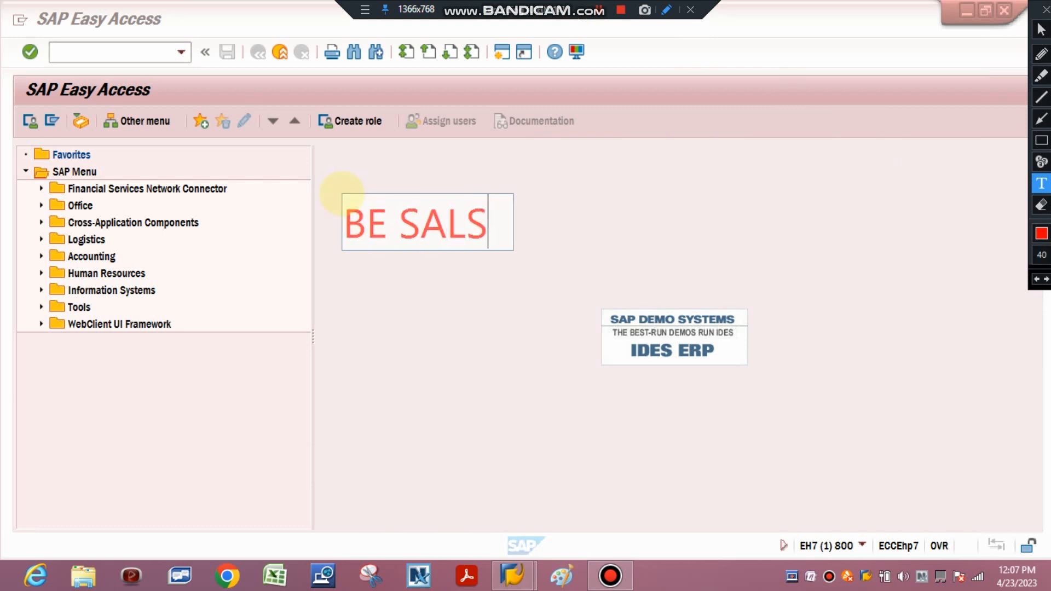
{"action": "key", "text": "BackSpace"}
{"action": "key", "text": "BackSpace"}
{"action": "key", "text": "BackSpace"}
{"action": "key", "text": "BackSpace"}
{"action": "key", "text": "BackSpace"}
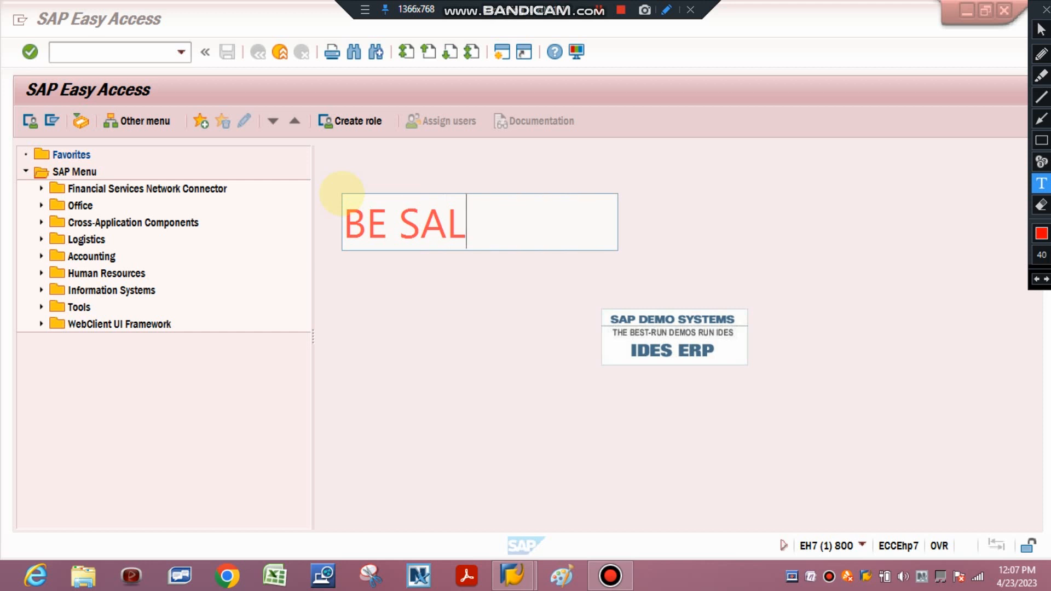
{"action": "type", "text": "KSHAM IN S"}
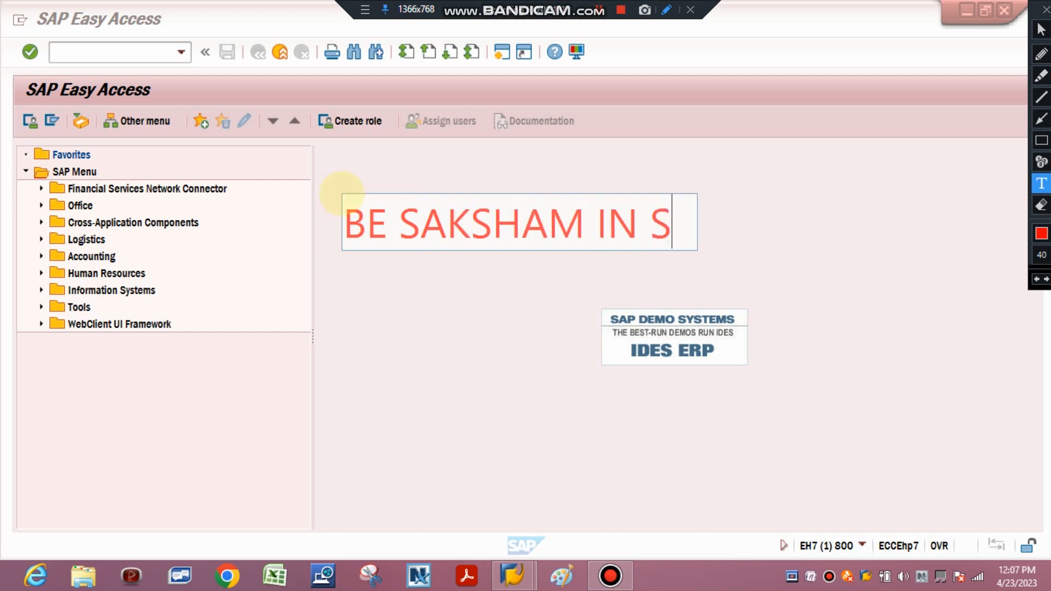
{"action": "type", "text": "AP PM MODULE"}
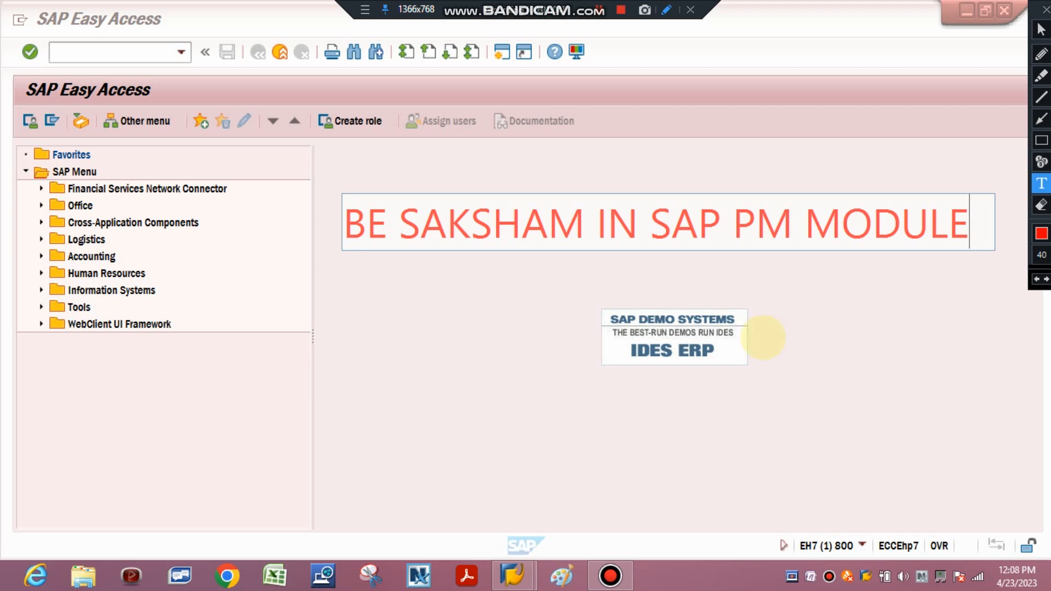
{"action": "left_click", "coordinate": [1041, 206]}
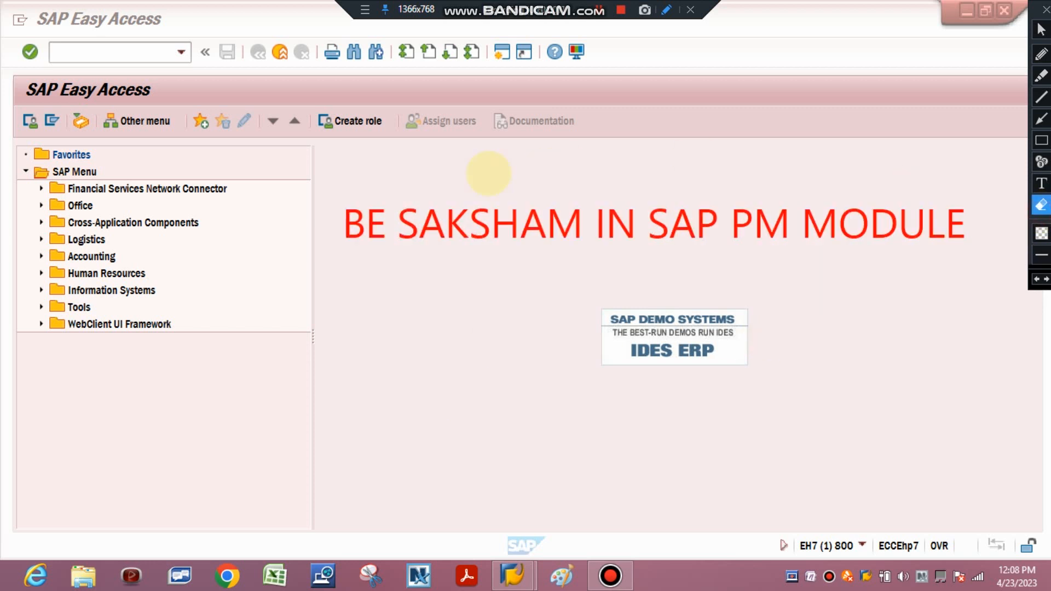
{"action": "mouse_move", "coordinate": [305, 184]}
{"action": "left_mouse_down"}
{"action": "mouse_move", "coordinate": [950, 225]}
{"action": "mouse_move", "coordinate": [1004, 278]}
{"action": "left_mouse_up"}
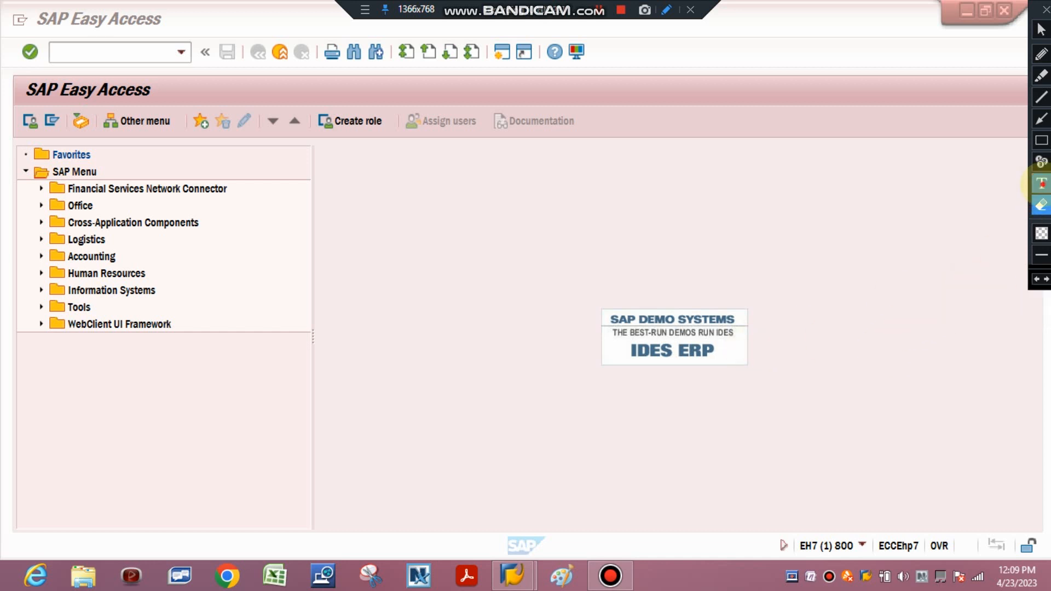
Add the red text annotation "MODULE" in the blank area above the IDES ERP logo
{"action": "left_click", "coordinate": [1042, 184]}
{"action": "left_click", "coordinate": [566, 173]}
{"action": "type", "text": "MO"}
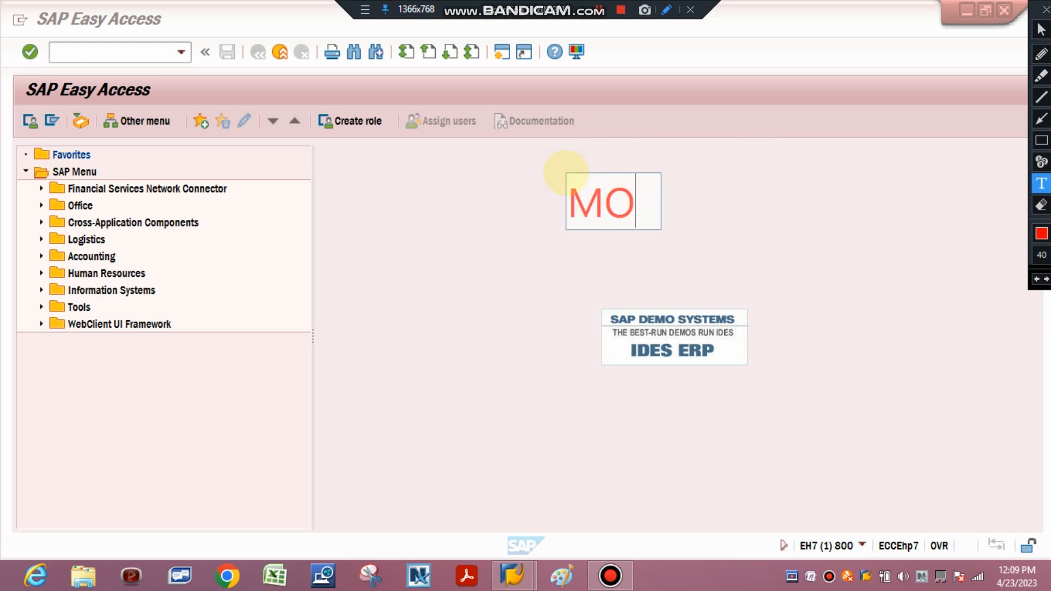
{"action": "type", "text": "DULE"}
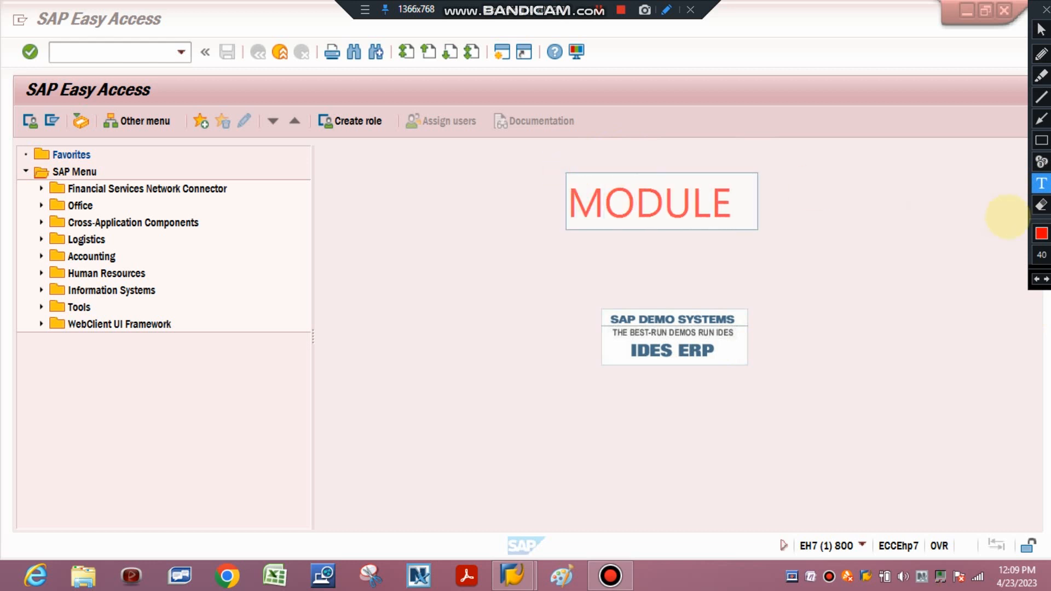
{"action": "left_click", "coordinate": [576, 265]}
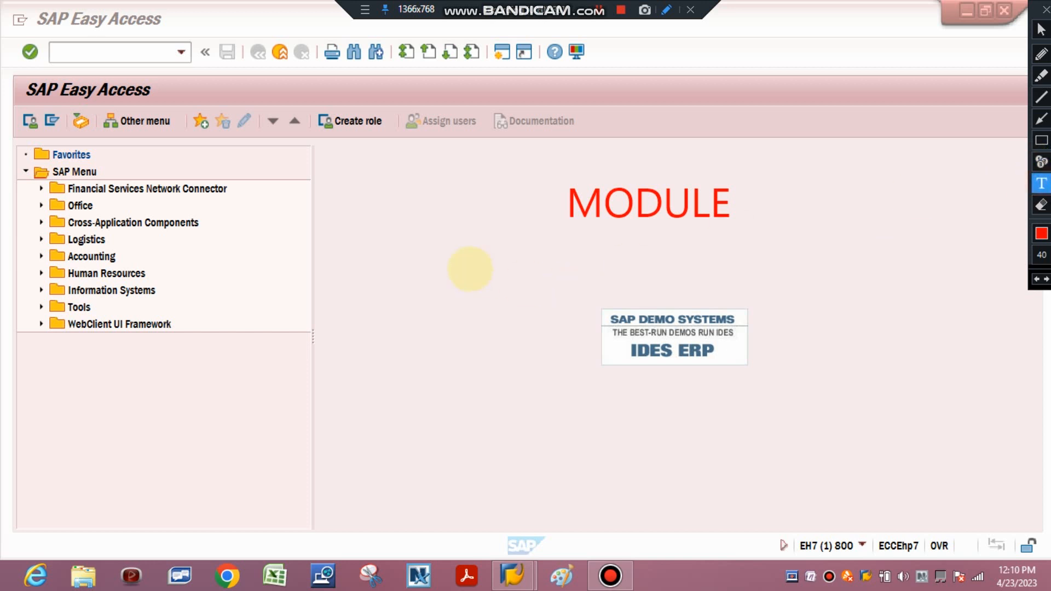
Add the text annotation "PM MODULE" below the "MODULE" one, and erase both annotations
{"action": "left_click", "coordinate": [470, 268]}
{"action": "type", "text": "PM"}
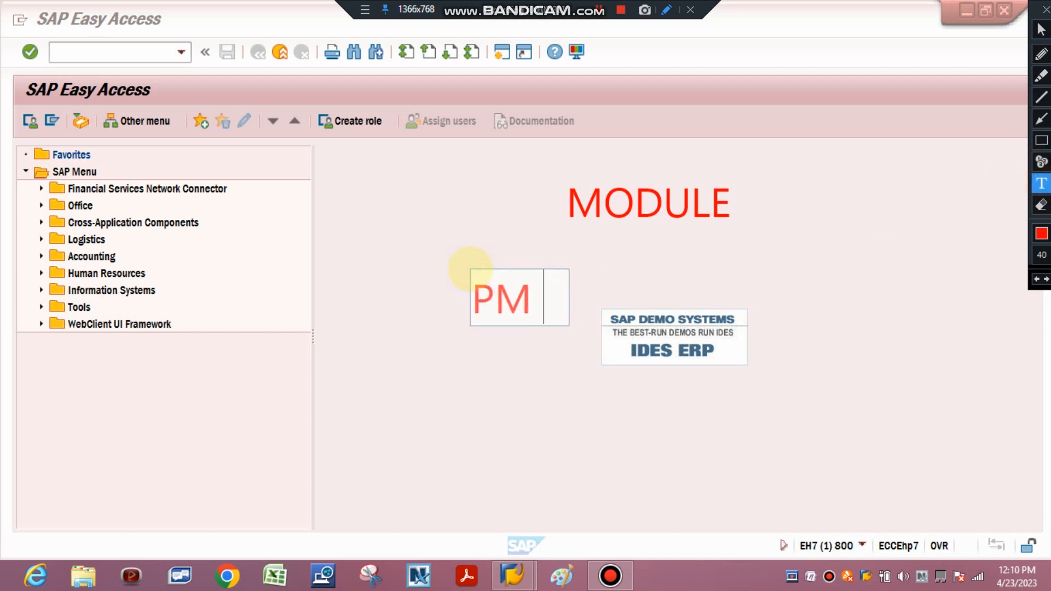
{"action": "type", "text": " MODULE"}
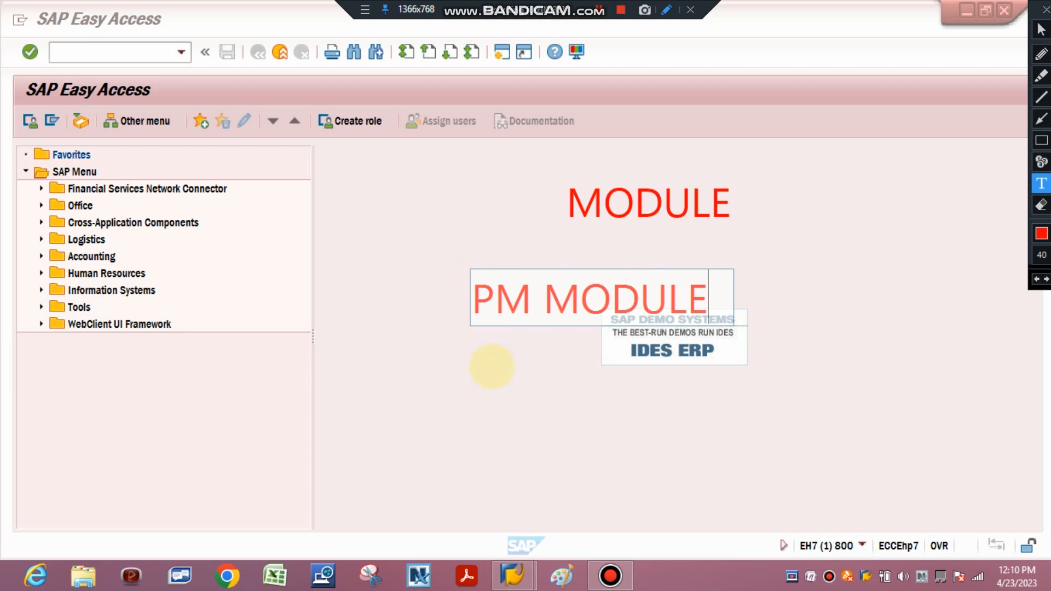
{"action": "left_click", "coordinate": [1041, 205]}
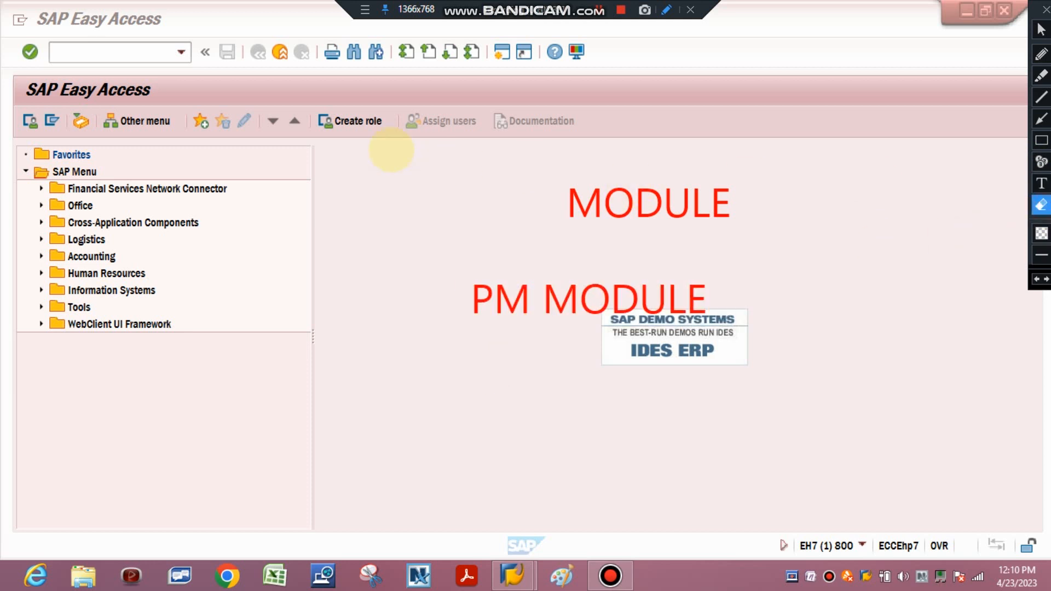
{"action": "left_click_drag", "start_coordinate": [356, 135], "coordinate": [1046, 442]}
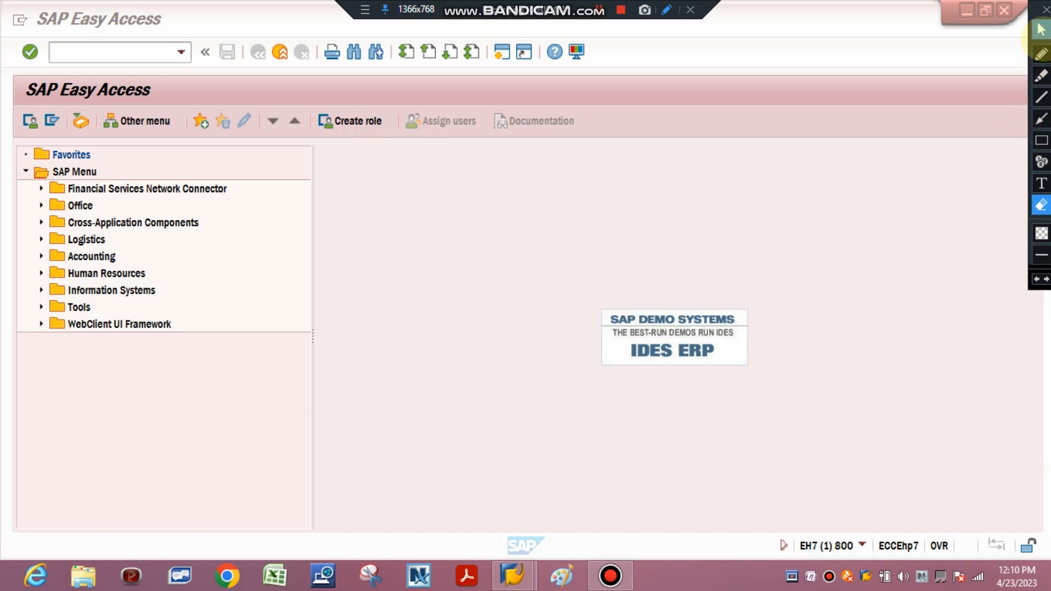
Start a new text annotation in the blank area with "PHONE CHAT," as its first line
{"action": "left_click", "coordinate": [1040, 30]}
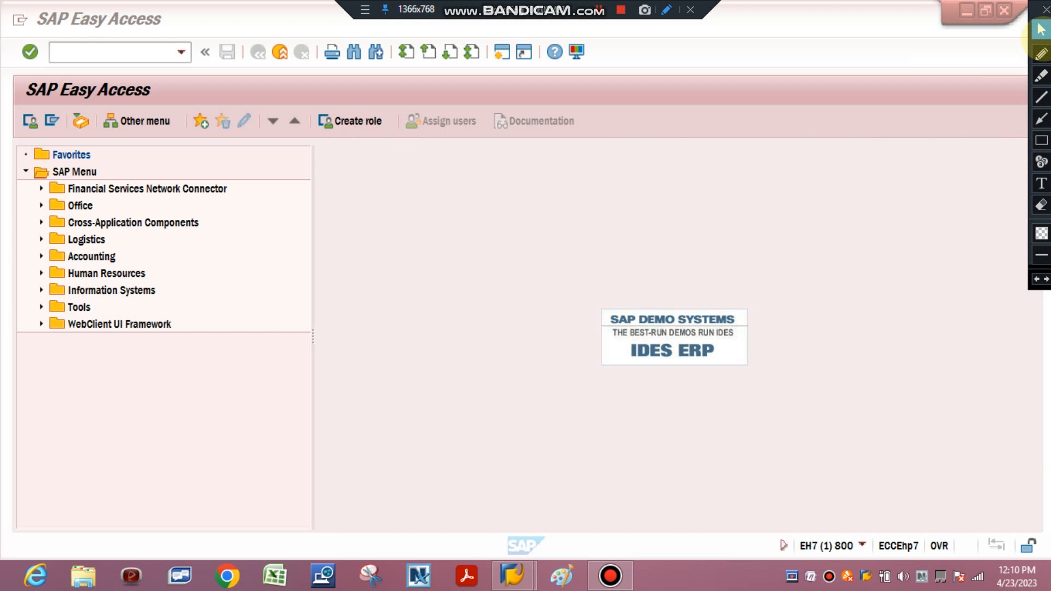
{"action": "left_click", "coordinate": [1041, 184]}
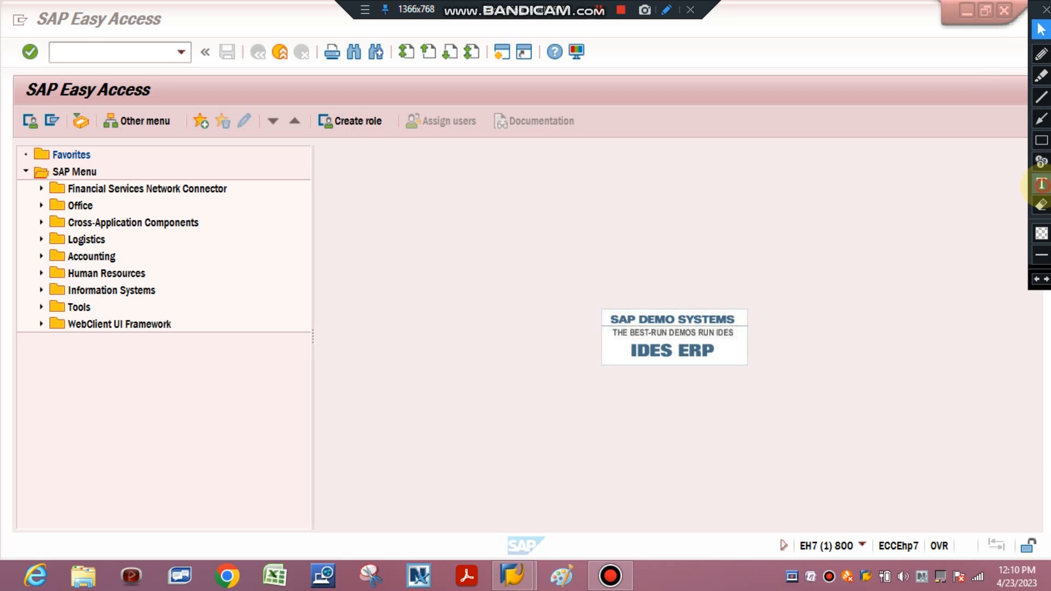
{"action": "left_click", "coordinate": [477, 231]}
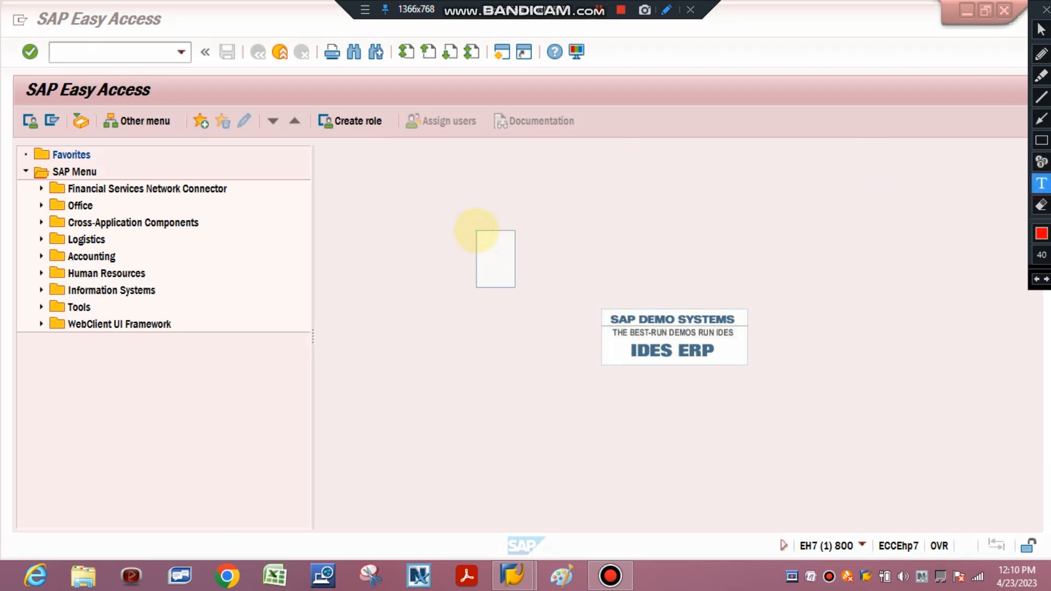
{"action": "type", "text": "PHONR"}
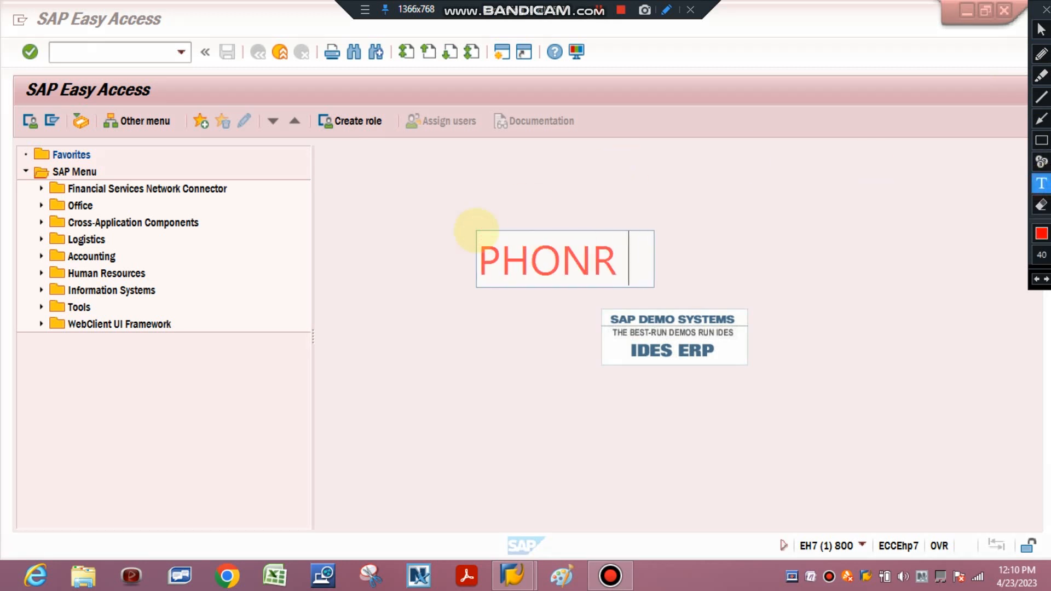
{"action": "key", "text": "BackSpace"}
{"action": "key", "text": "BackSpace"}
{"action": "type", "text": "E CHA"}
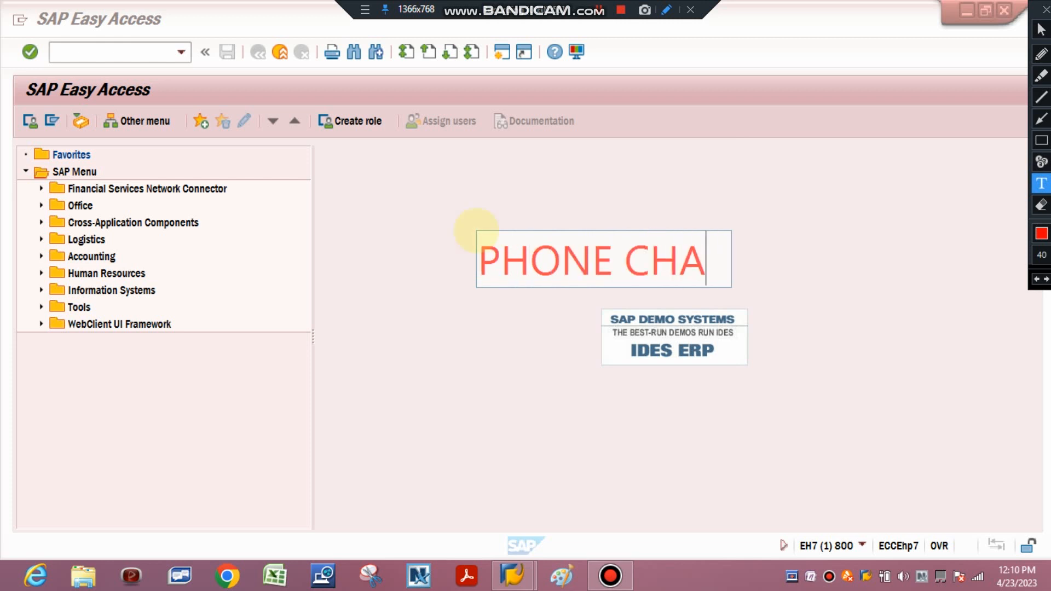
{"action": "type", "text": "T,"}
{"action": "key", "text": "Return"}
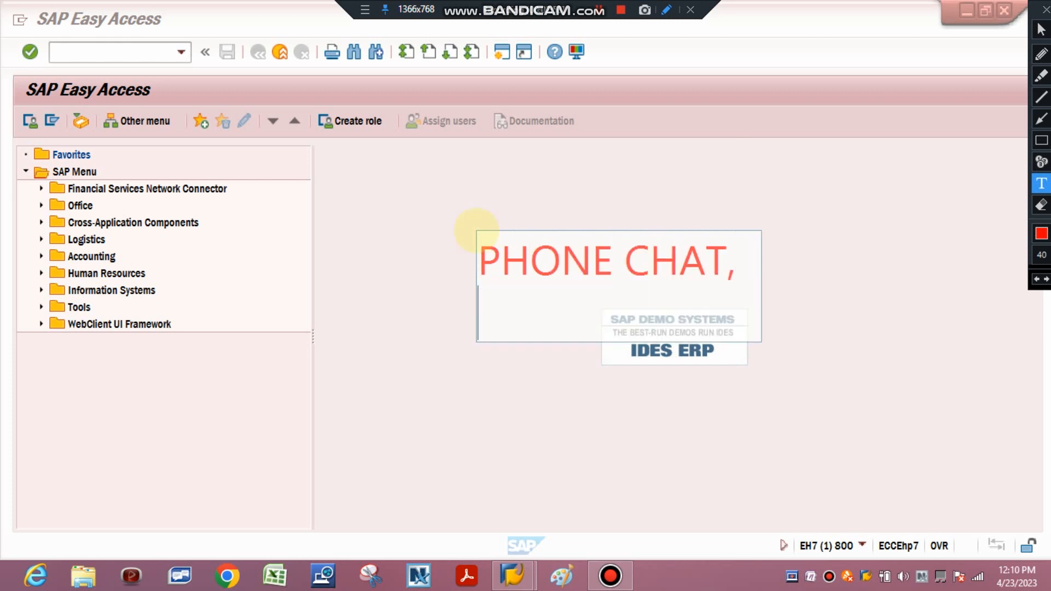
Add the lines "MAIL", "WHATSAPP" and "FACEBOOK" to the annotation, and erase the whole list
{"action": "type", "text": "MAIL"}
{"action": "key", "text": "Return"}
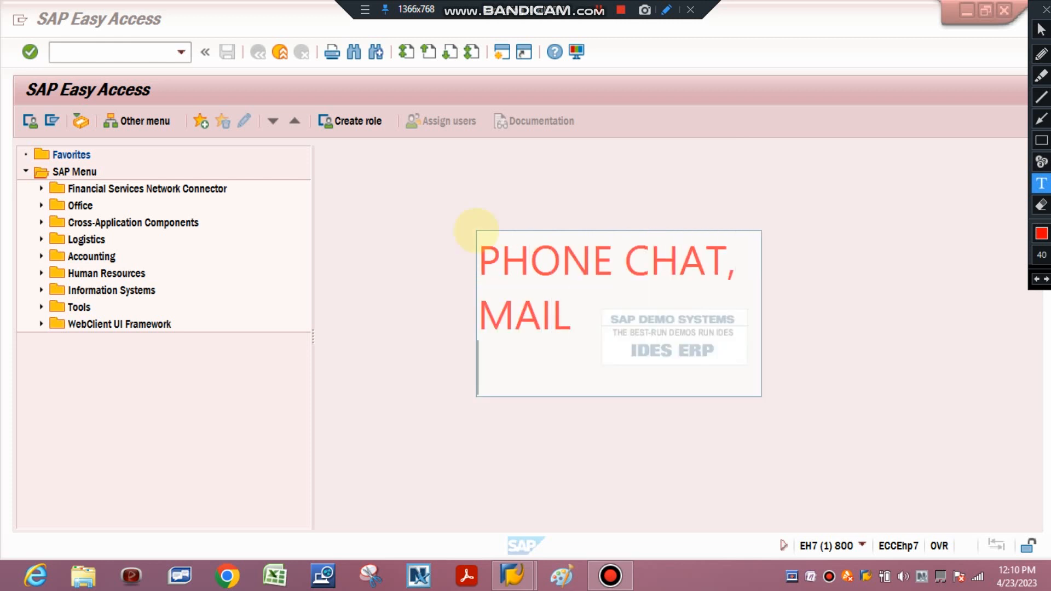
{"action": "type", "text": "WHATSAPP"}
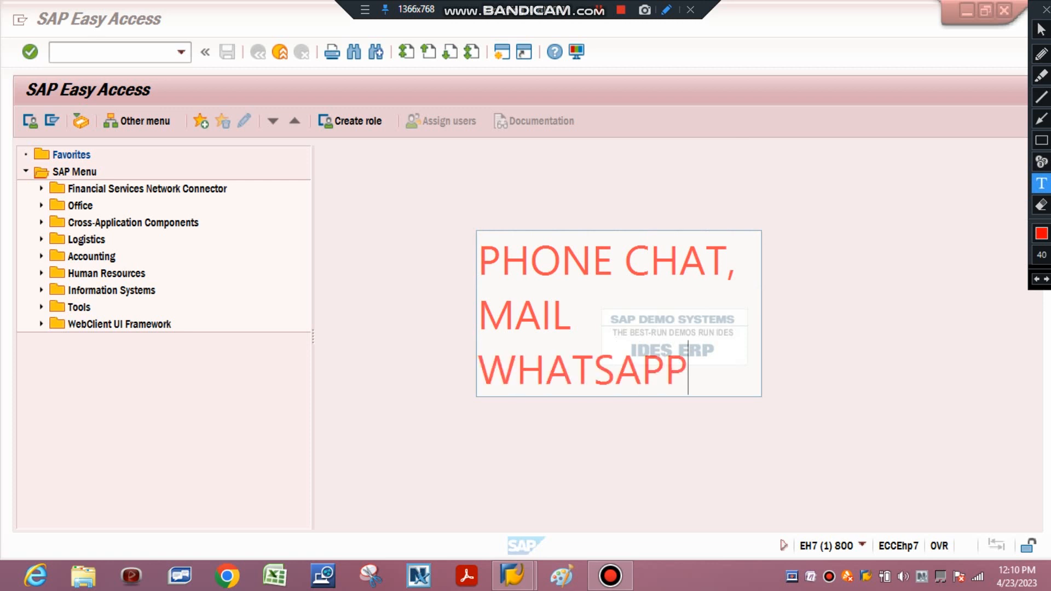
{"action": "key", "text": "Return"}
{"action": "type", "text": "FACEB"}
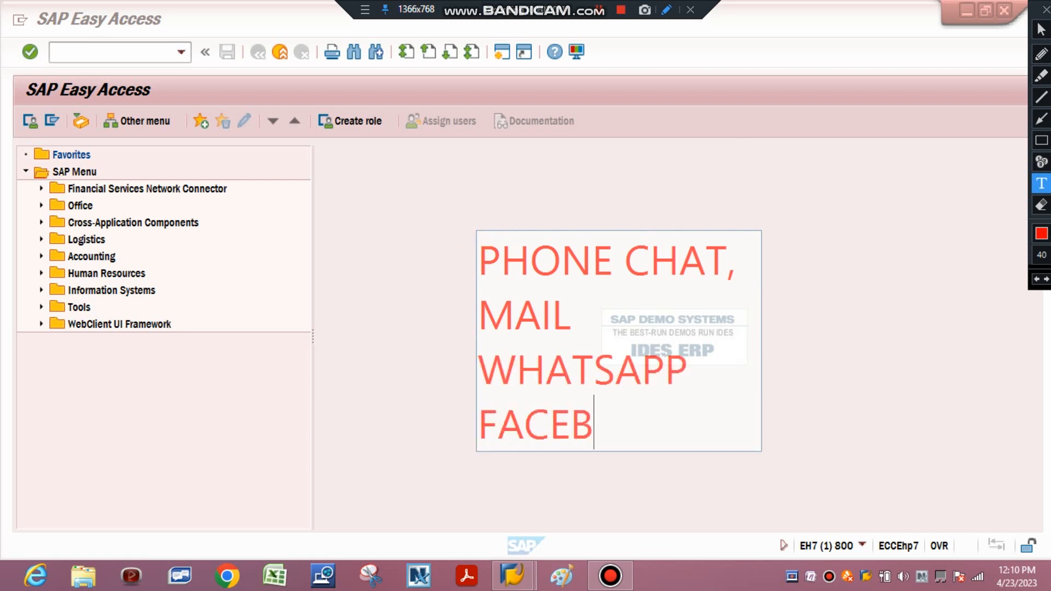
{"action": "type", "text": "OOK"}
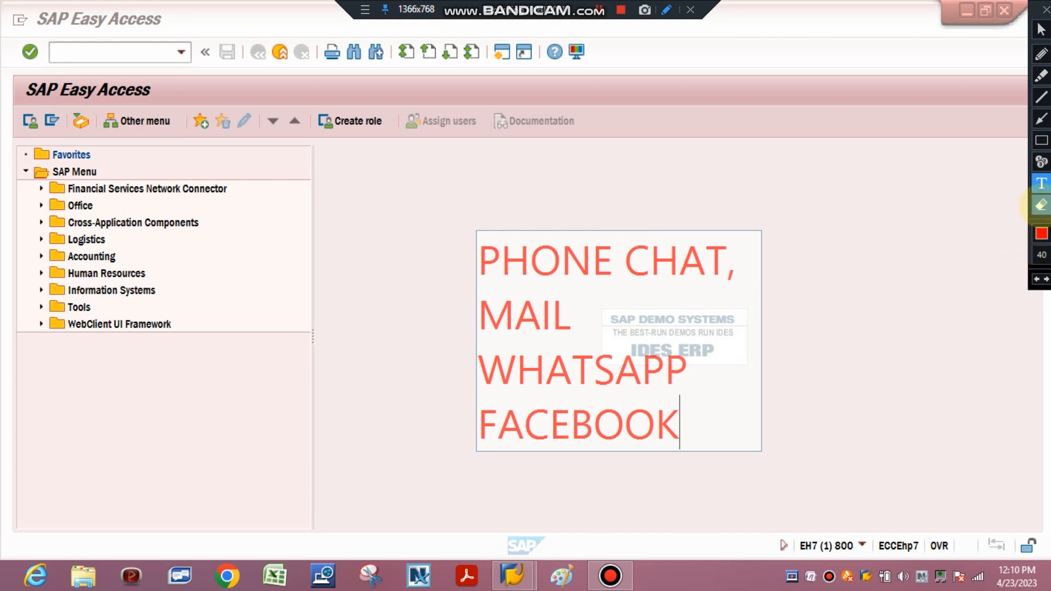
{"action": "left_click", "coordinate": [1041, 205]}
{"action": "mouse_move", "coordinate": [455, 217]}
{"action": "left_mouse_down"}
{"action": "mouse_move", "coordinate": [524, 416]}
{"action": "mouse_move", "coordinate": [802, 516]}
{"action": "left_mouse_up"}
Write the text annotation "PROFESSIONAL EMAIL SYSTEM" over the blank area, and erase it after presenting it
{"action": "left_click", "coordinate": [1042, 183]}
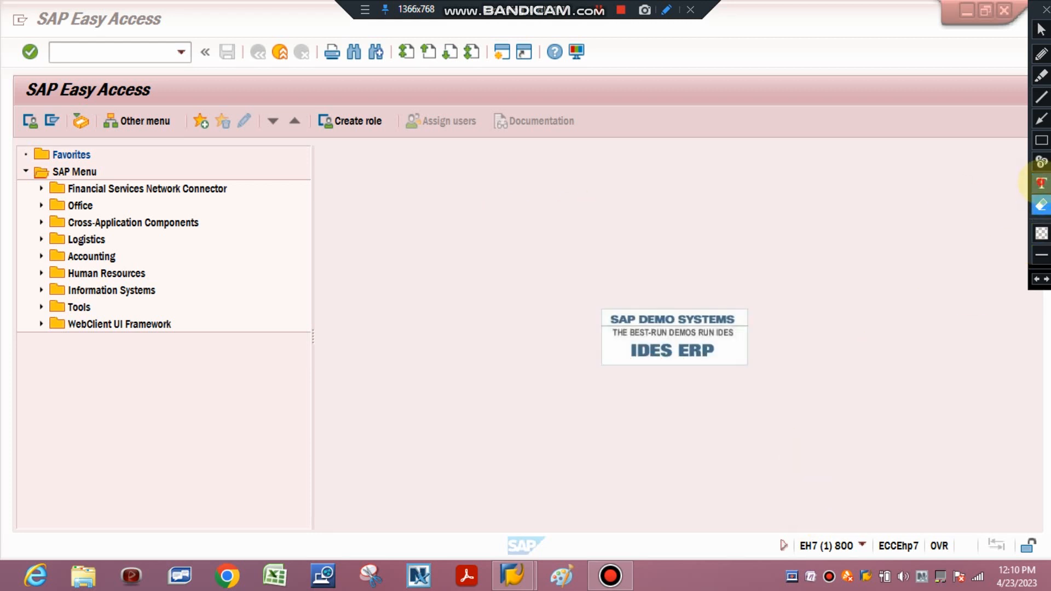
{"action": "left_click", "coordinate": [431, 263]}
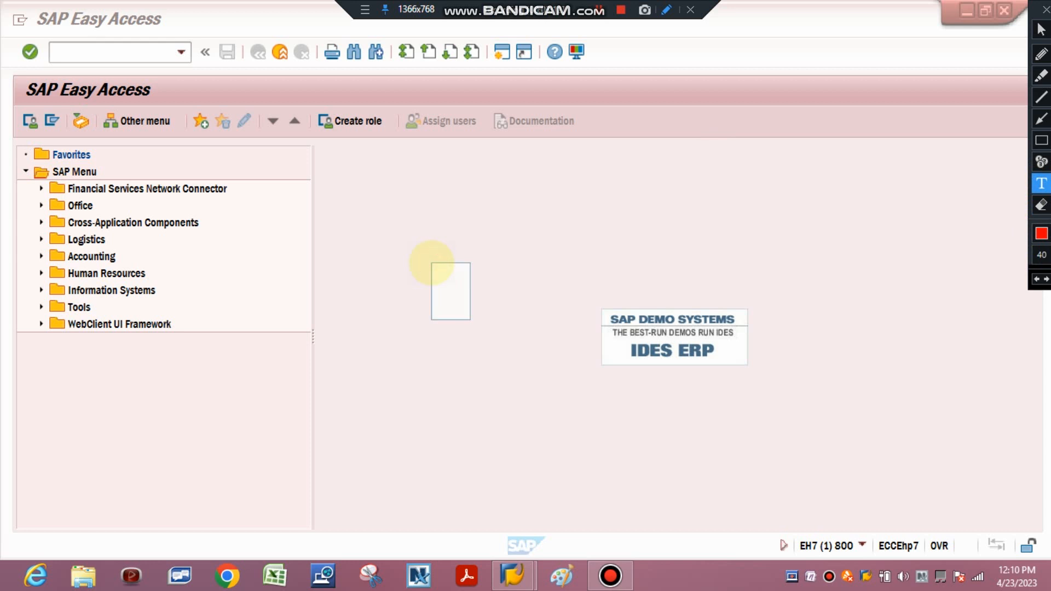
{"action": "type", "text": "PROFES"}
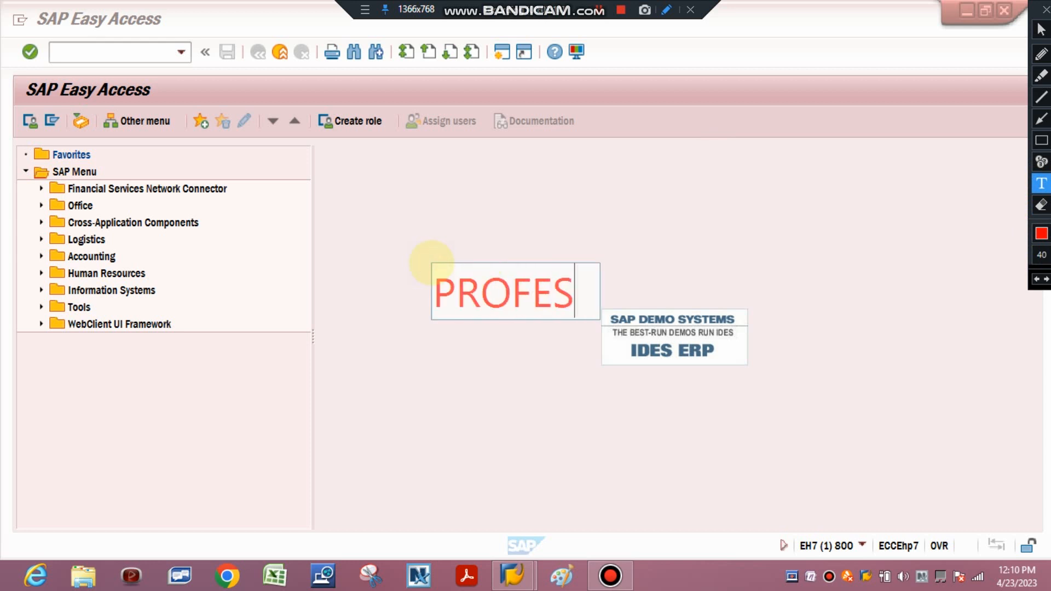
{"action": "type", "text": "SIONAL EMA"}
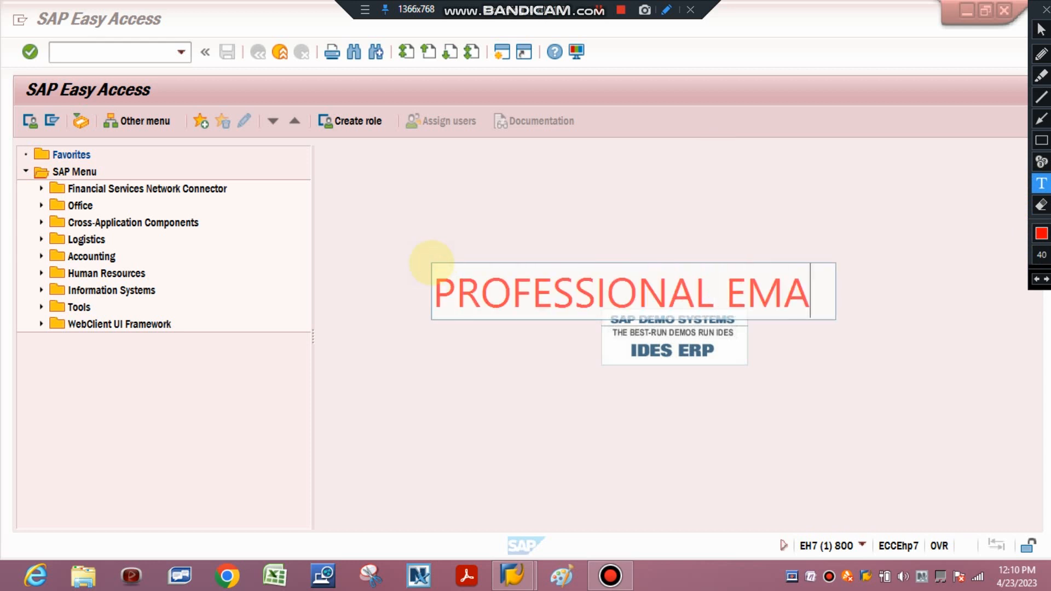
{"action": "type", "text": "IL SYSTEM"}
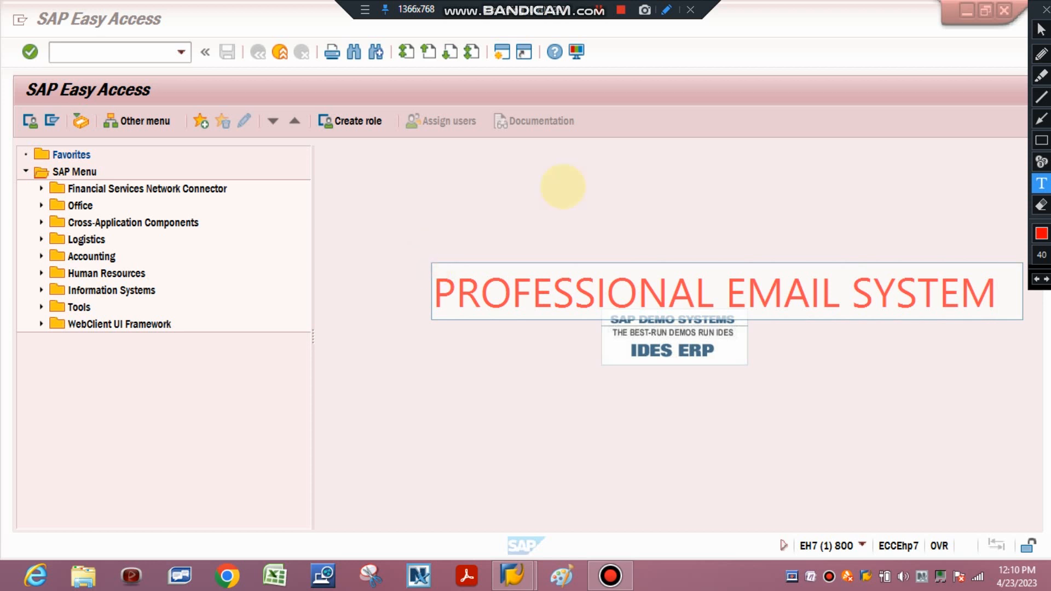
{"action": "left_click", "coordinate": [1041, 204]}
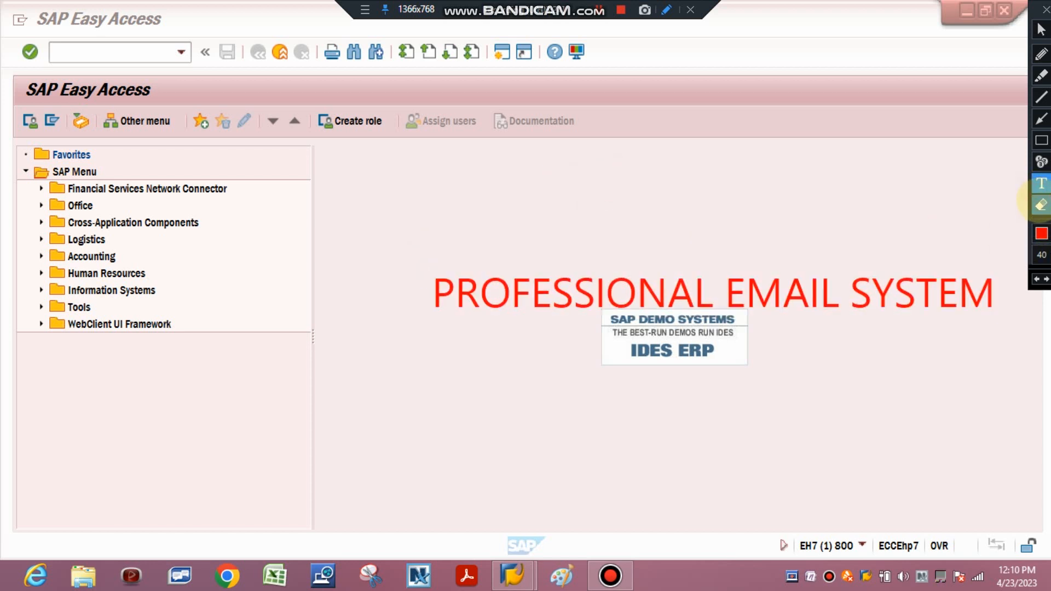
{"action": "left_click", "coordinate": [1041, 204]}
{"action": "mouse_move", "coordinate": [378, 231]}
{"action": "left_mouse_down"}
{"action": "mouse_move", "coordinate": [563, 343]}
{"action": "mouse_move", "coordinate": [1047, 359]}
{"action": "mouse_move", "coordinate": [1043, 372]}
{"action": "left_mouse_up"}
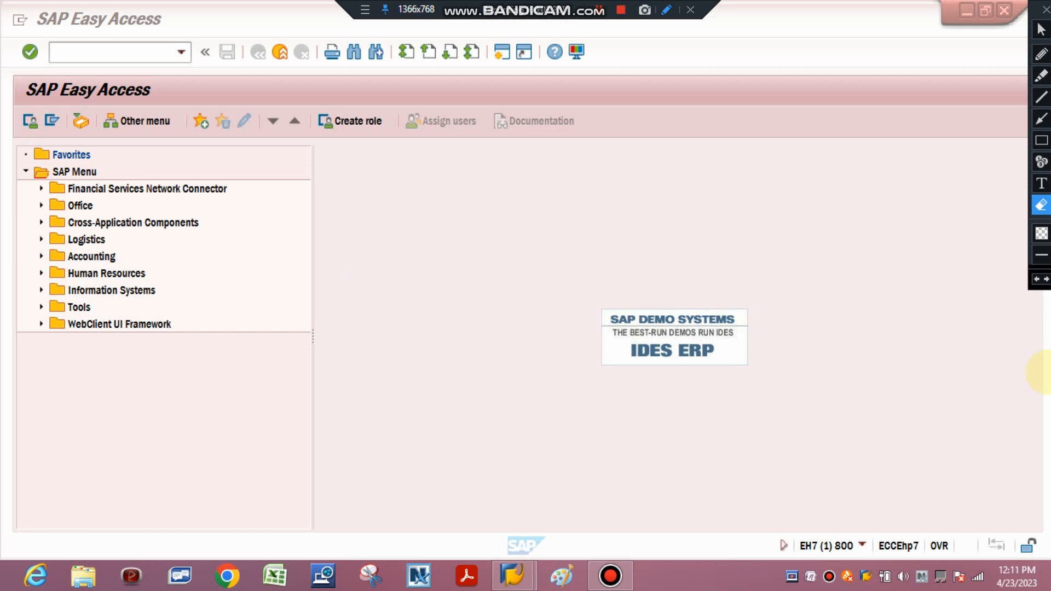
Write the red text annotation "SAP -EMAIL OR COMMUNICATION" across the blank area of the start screen
{"action": "left_click", "coordinate": [1041, 183]}
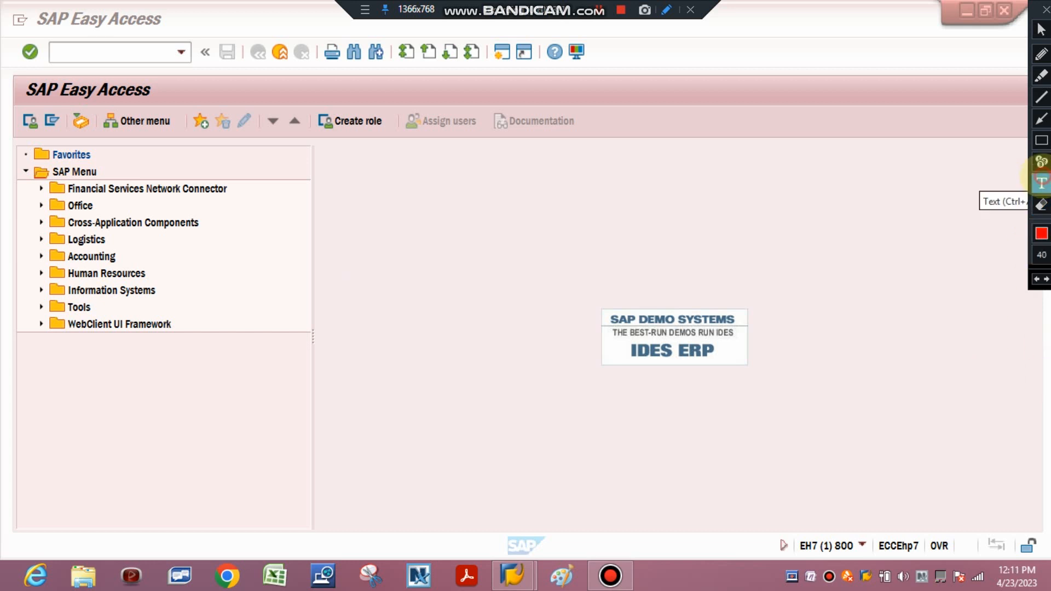
{"action": "left_click", "coordinate": [491, 267]}
{"action": "type", "text": "SA"}
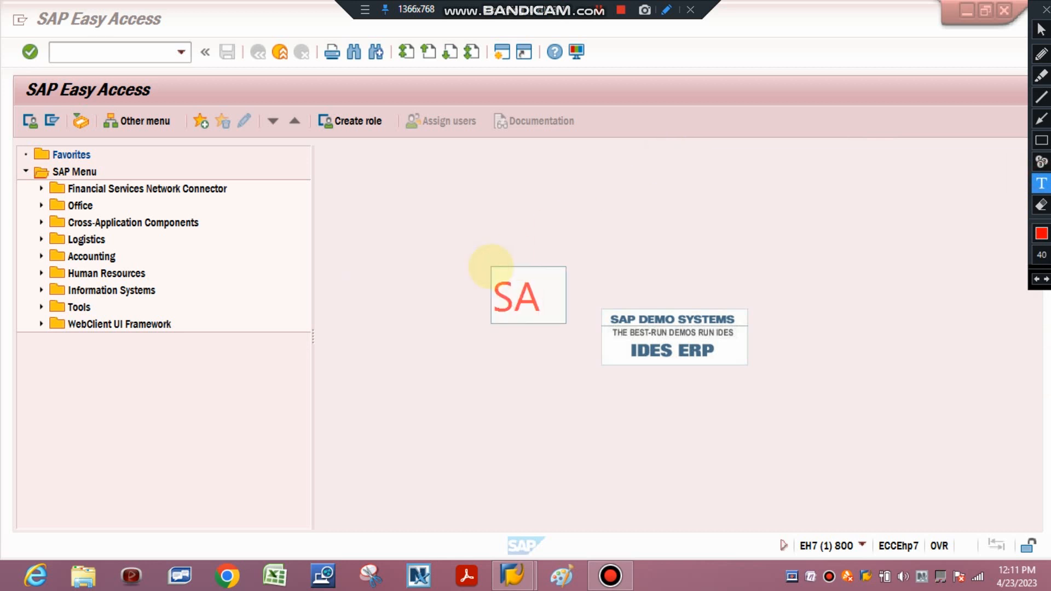
{"action": "type", "text": "P -EM"}
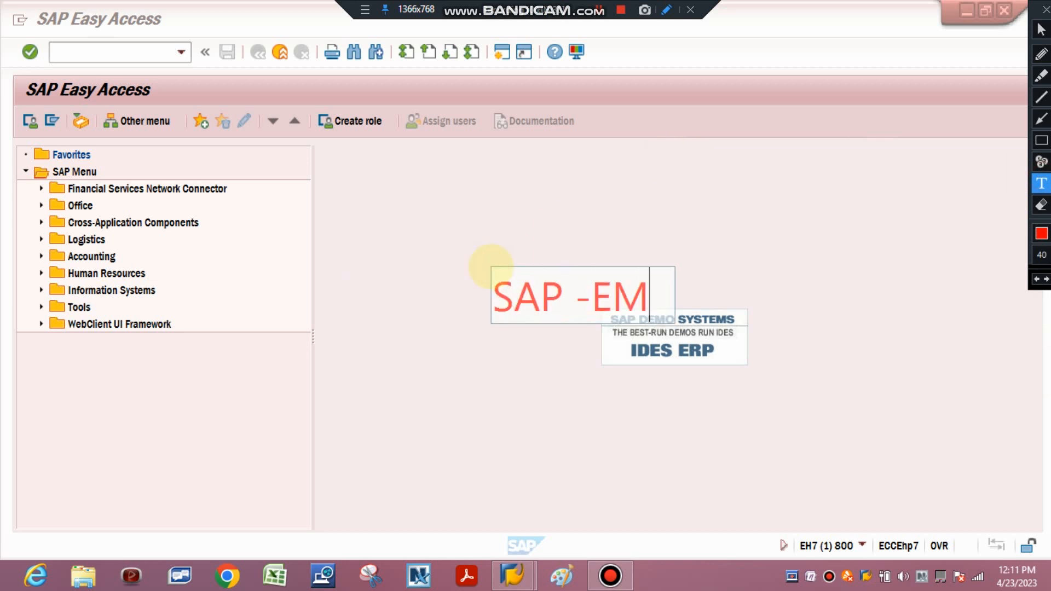
{"action": "type", "text": "AIL OR"}
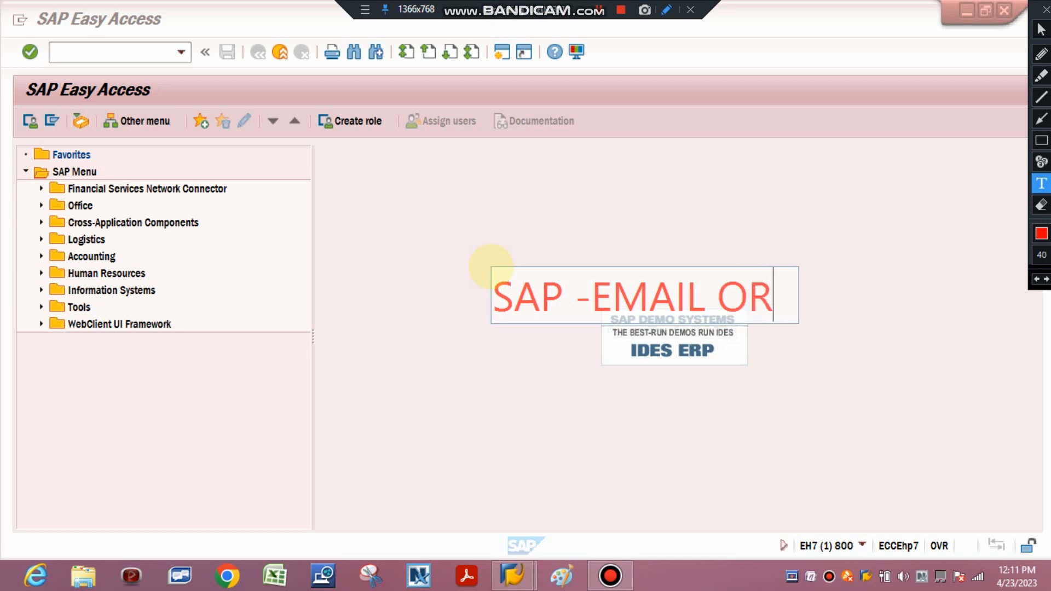
{"action": "type", "text": " COMMUNICATION"}
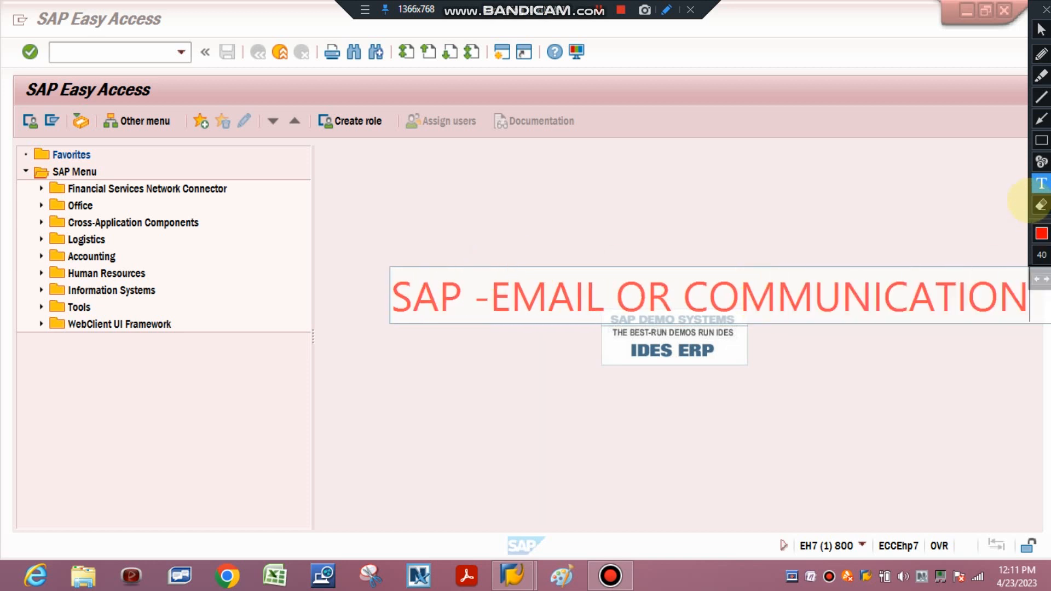
Erase the "SAP -EMAIL OR COMMUNICATION" annotation and write the text annotation "SAP USER -USER ID" in the upper blank area
{"action": "left_click", "coordinate": [1041, 205]}
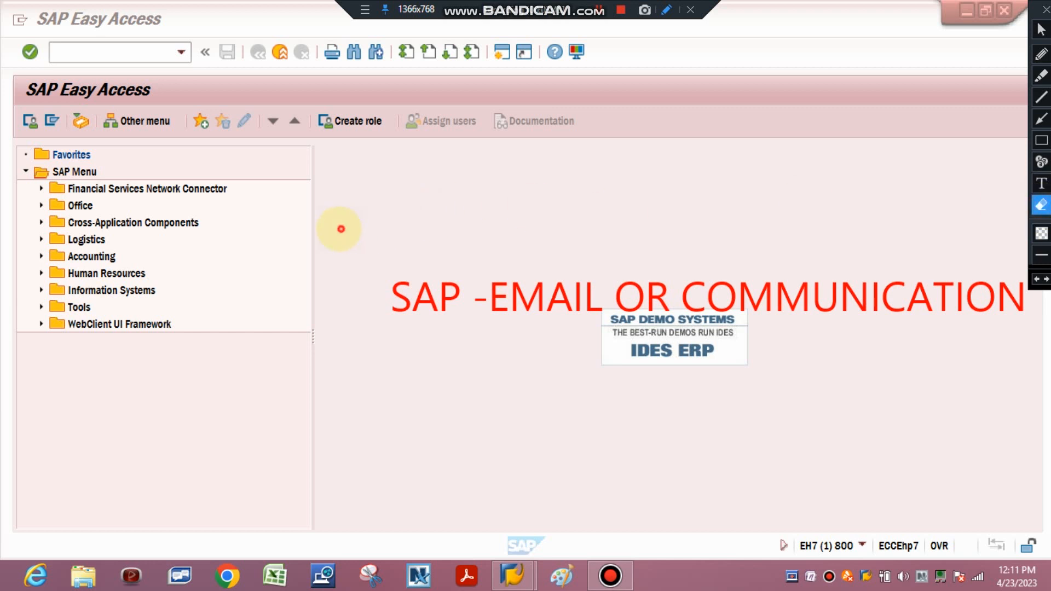
{"action": "left_click_drag", "start_coordinate": [341, 228], "coordinate": [736, 359]}
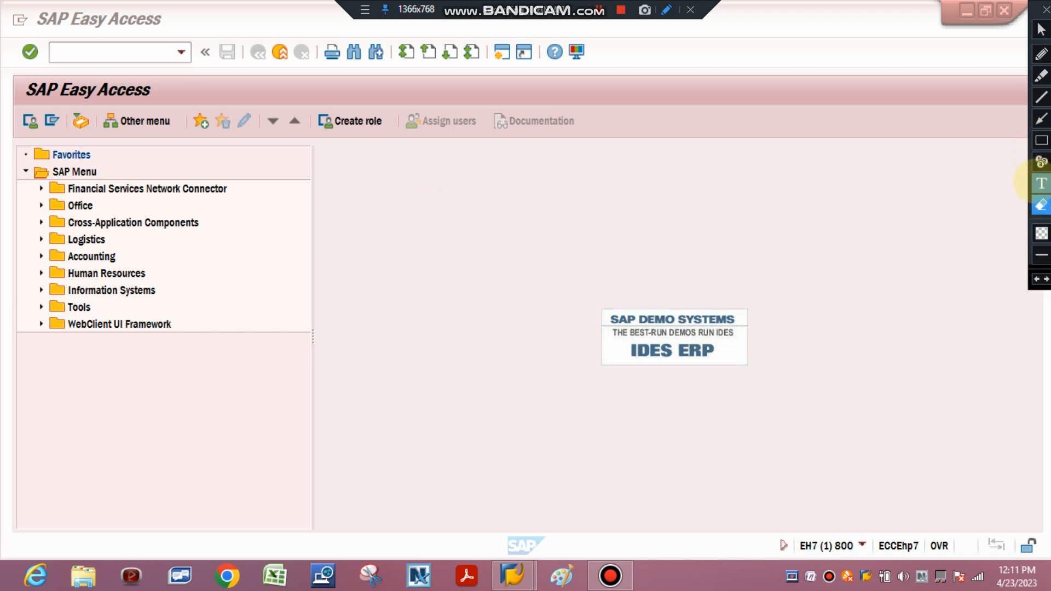
{"action": "left_click", "coordinate": [1040, 184]}
{"action": "left_click", "coordinate": [380, 189]}
{"action": "type", "text": "SAP"}
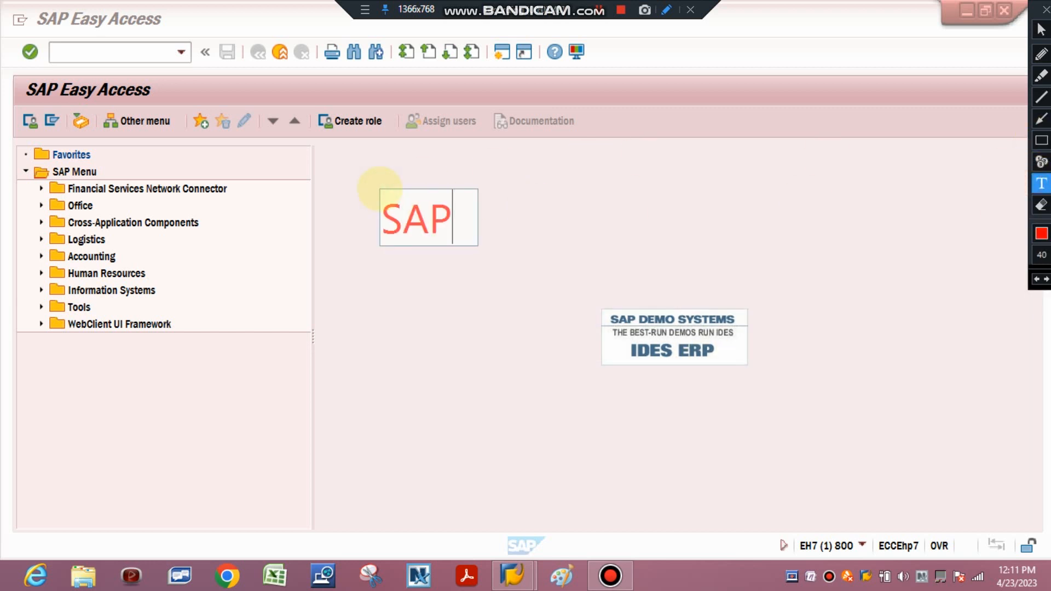
{"action": "type", "text": " USER -"}
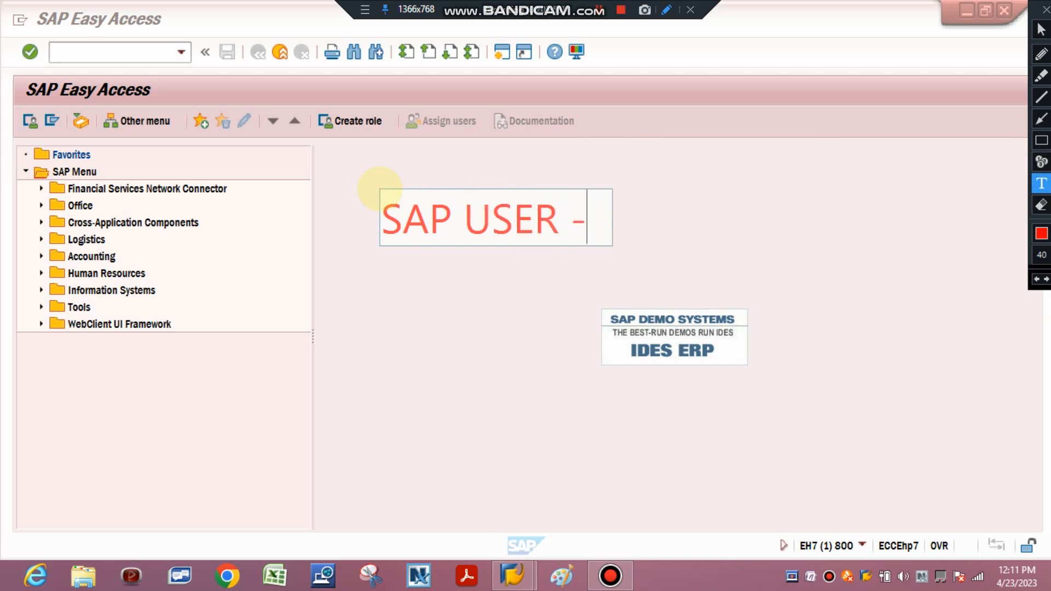
{"action": "type", "text": "USER ID"}
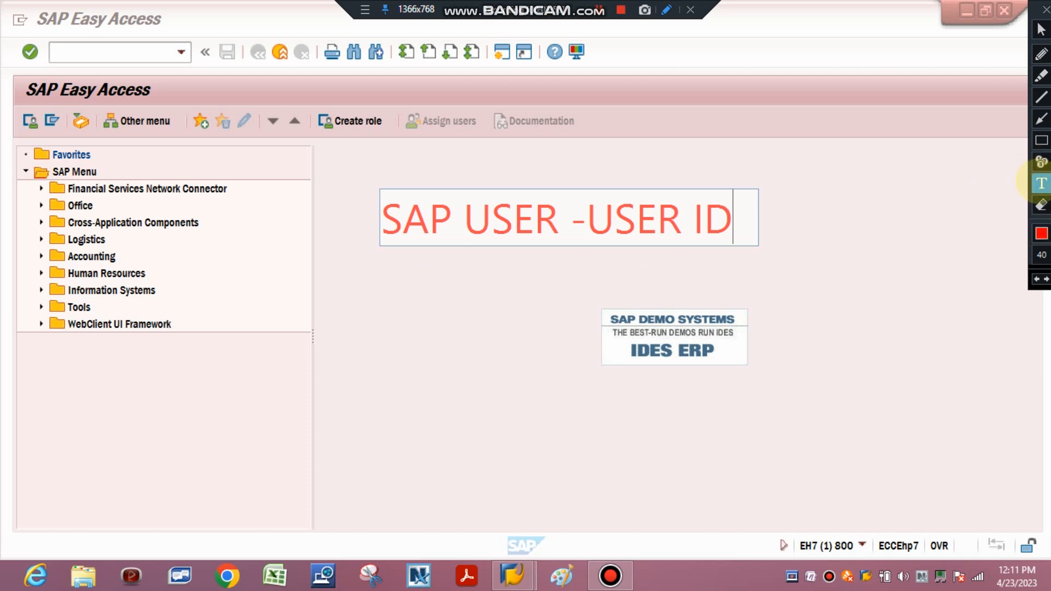
{"action": "left_click", "coordinate": [785, 178]}
Add the text annotations "NOTIFICATION" and "PURCHASE ORDER" below the user ID line, and erase all three annotations after presenting them
{"action": "left_click", "coordinate": [403, 280]}
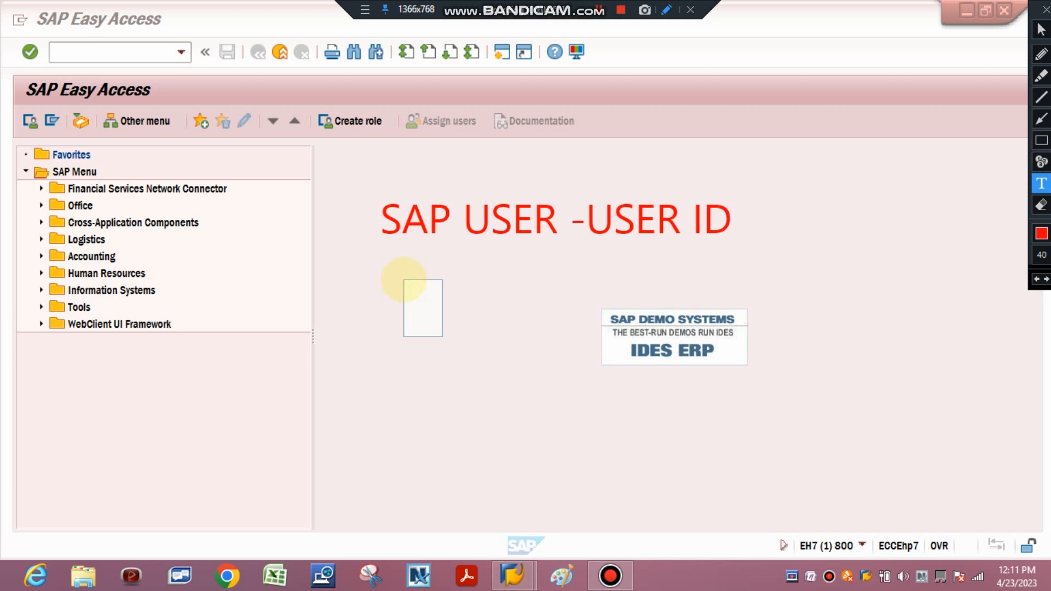
{"action": "type", "text": "NOTI"}
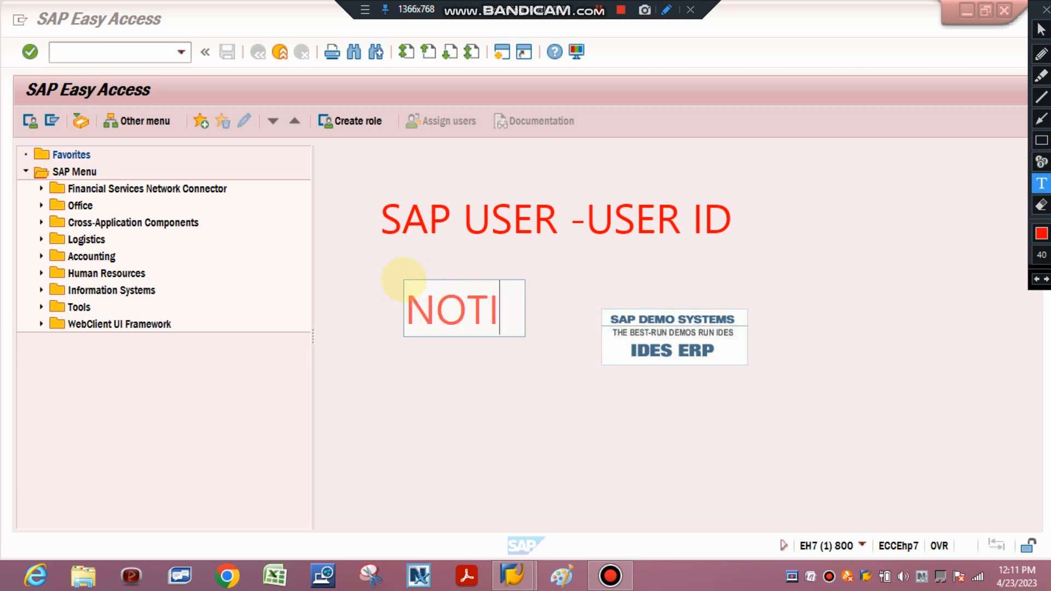
{"action": "type", "text": "FICATION"}
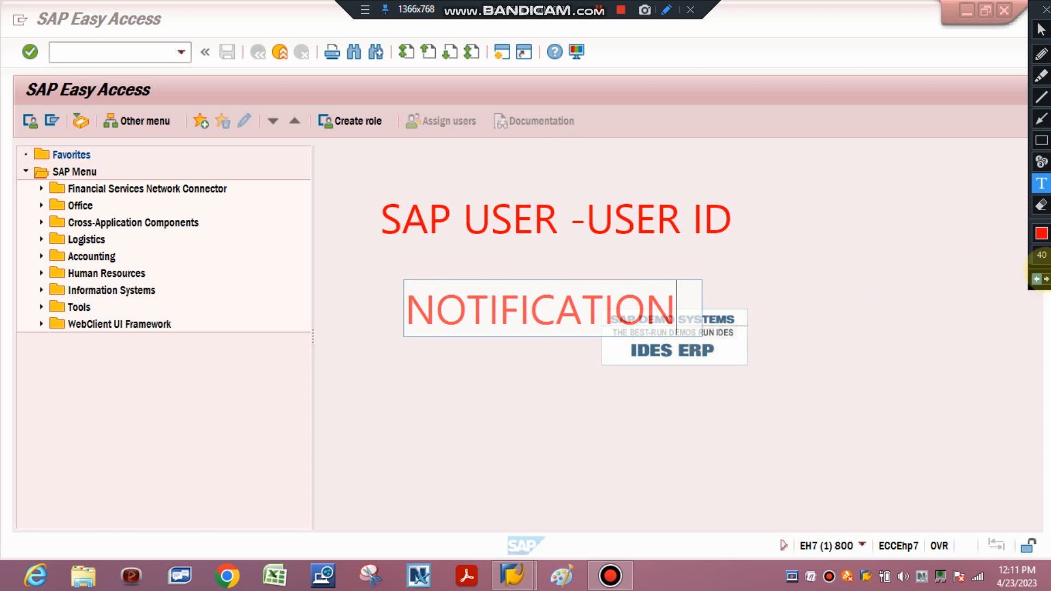
{"action": "left_click", "coordinate": [1041, 181]}
{"action": "left_click", "coordinate": [396, 398]}
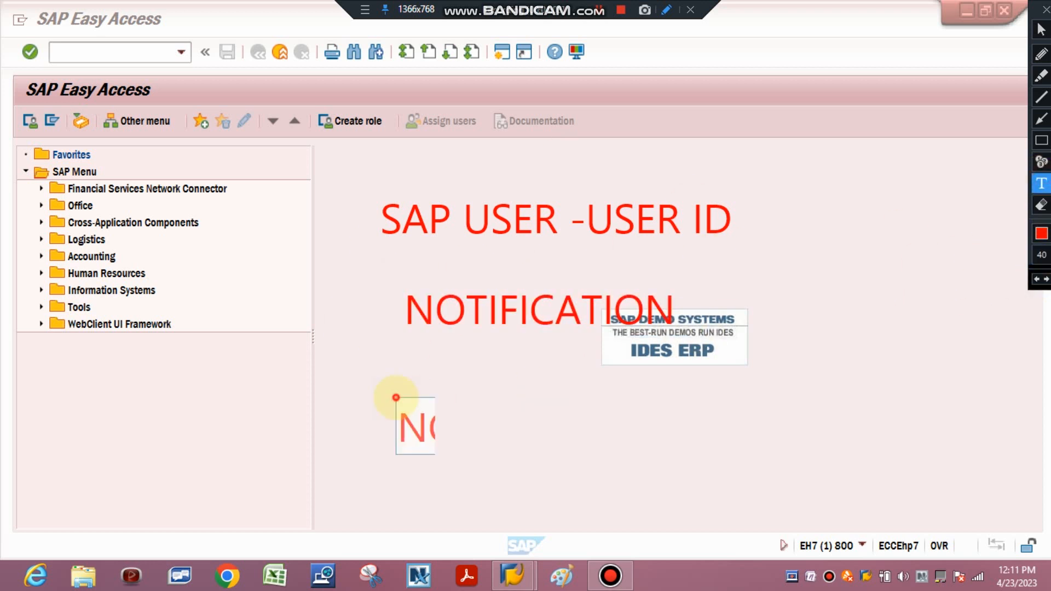
{"action": "type", "text": "PURCHASE "}
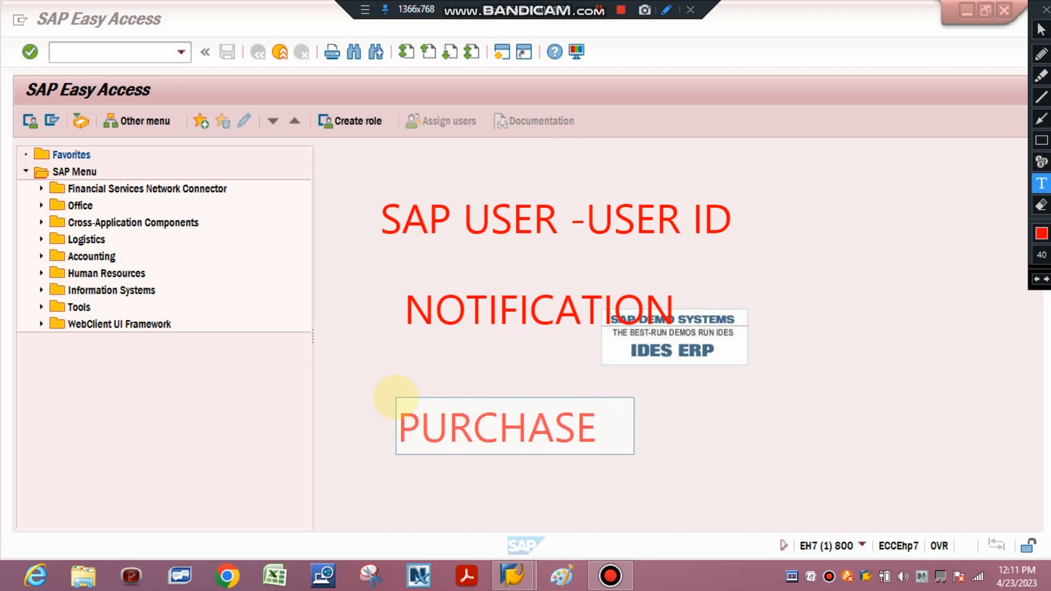
{"action": "type", "text": "ORDER"}
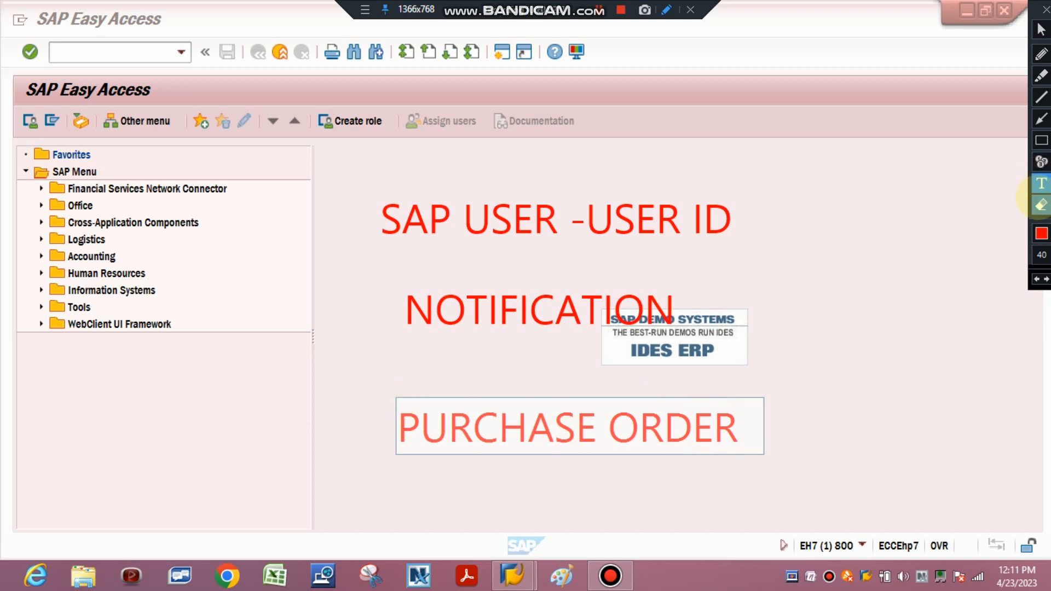
{"action": "left_click", "coordinate": [1042, 205]}
{"action": "mouse_move", "coordinate": [328, 184]}
{"action": "left_mouse_down"}
{"action": "mouse_move", "coordinate": [803, 457]}
{"action": "mouse_move", "coordinate": [859, 478]}
{"action": "left_mouse_up"}
Write the text annotation "SAP BUSINESS WORK PLACE" above the IDES ERP logo, and erase it after presenting it
{"action": "left_click", "coordinate": [1040, 183]}
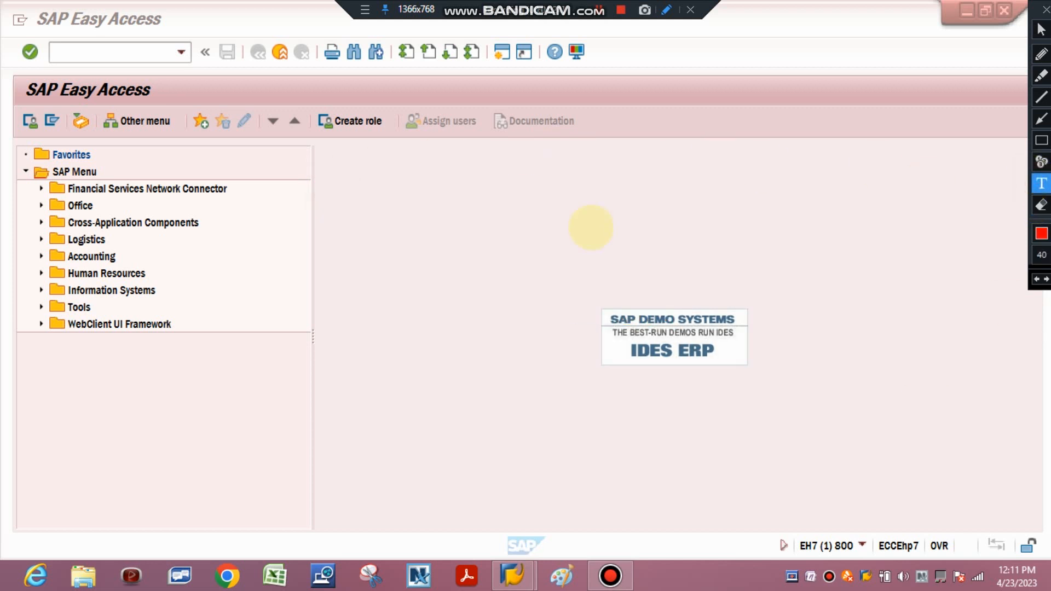
{"action": "left_click", "coordinate": [453, 243]}
{"action": "type", "text": "SAP BU"}
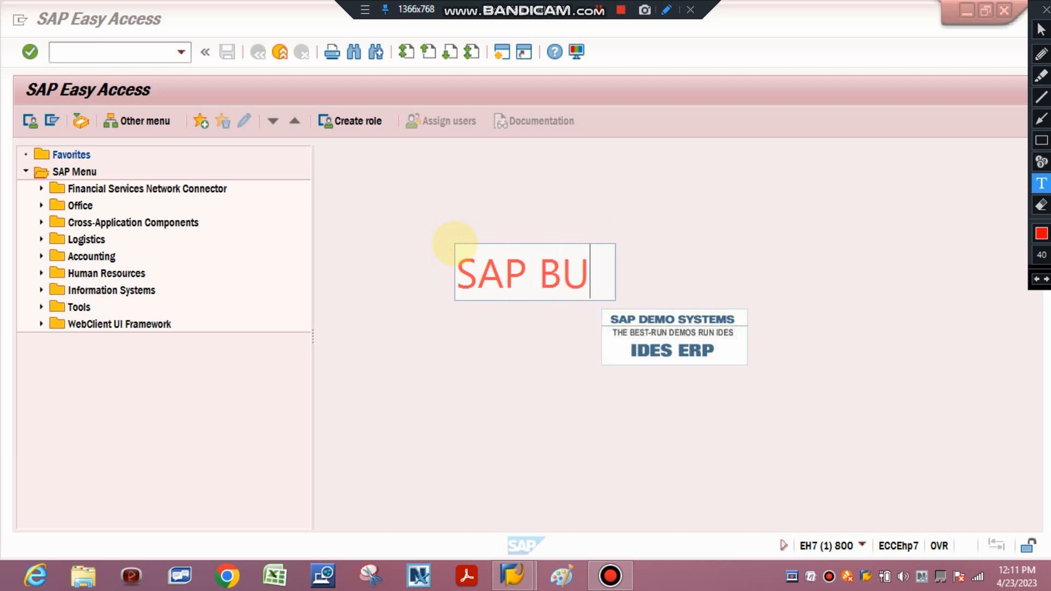
{"action": "type", "text": "SINES"}
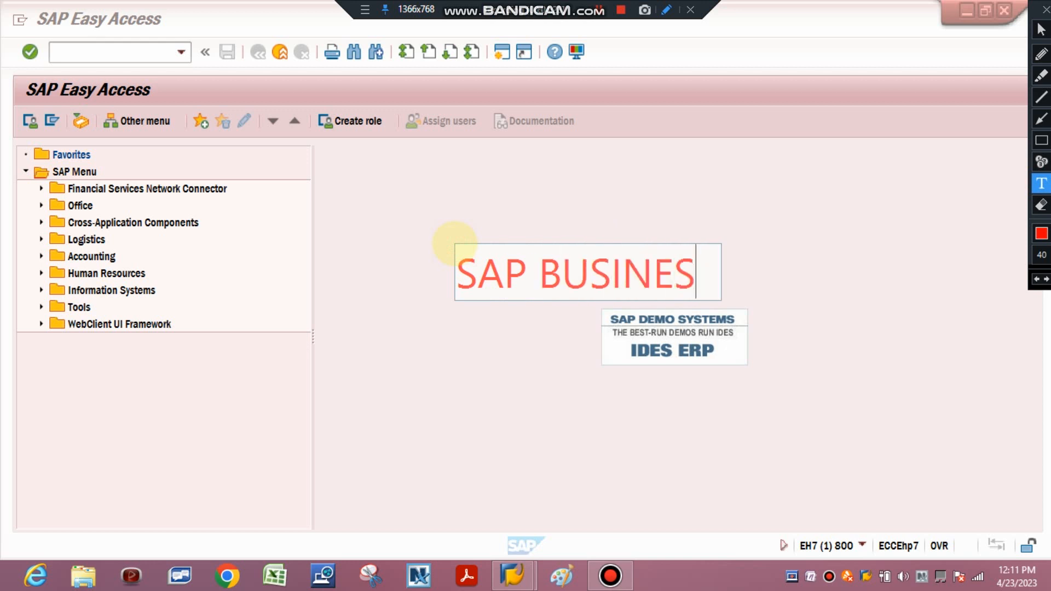
{"action": "type", "text": "S WORK "}
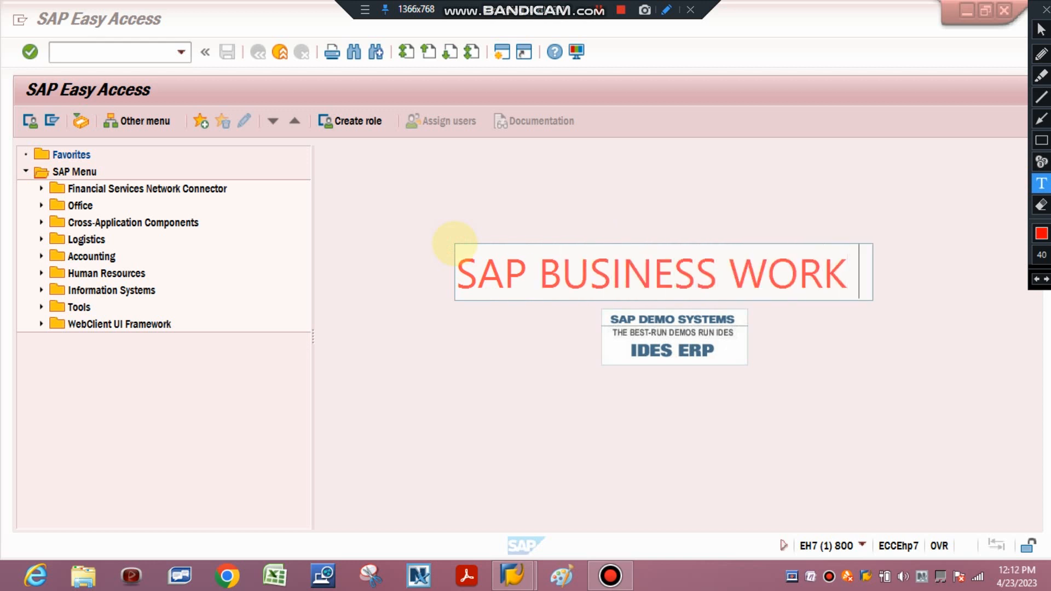
{"action": "type", "text": "PLACE"}
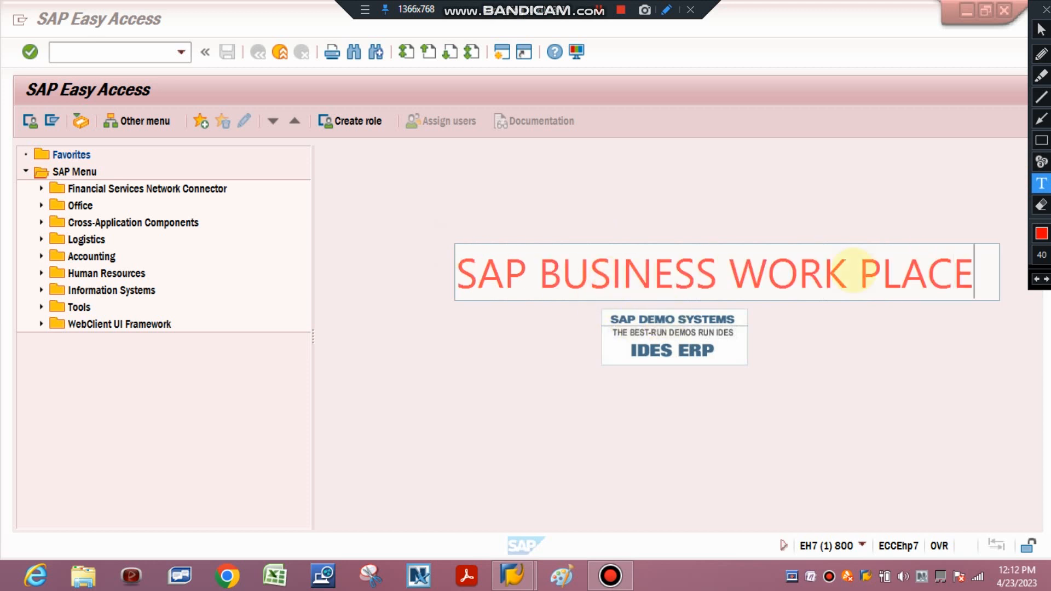
{"action": "left_click", "coordinate": [1042, 206]}
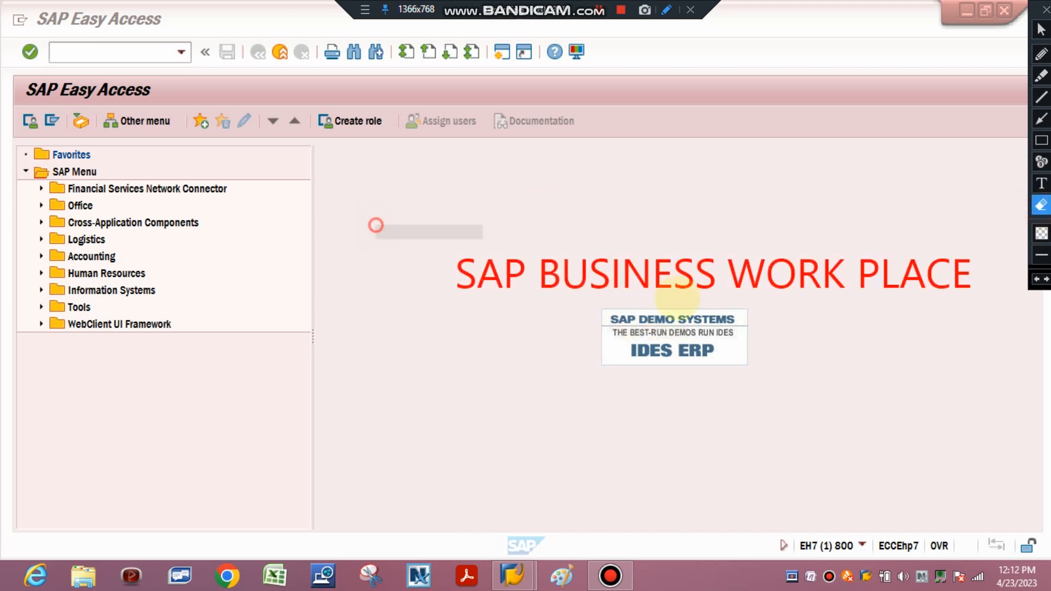
{"action": "left_click_drag", "start_coordinate": [376, 225], "coordinate": [1008, 330]}
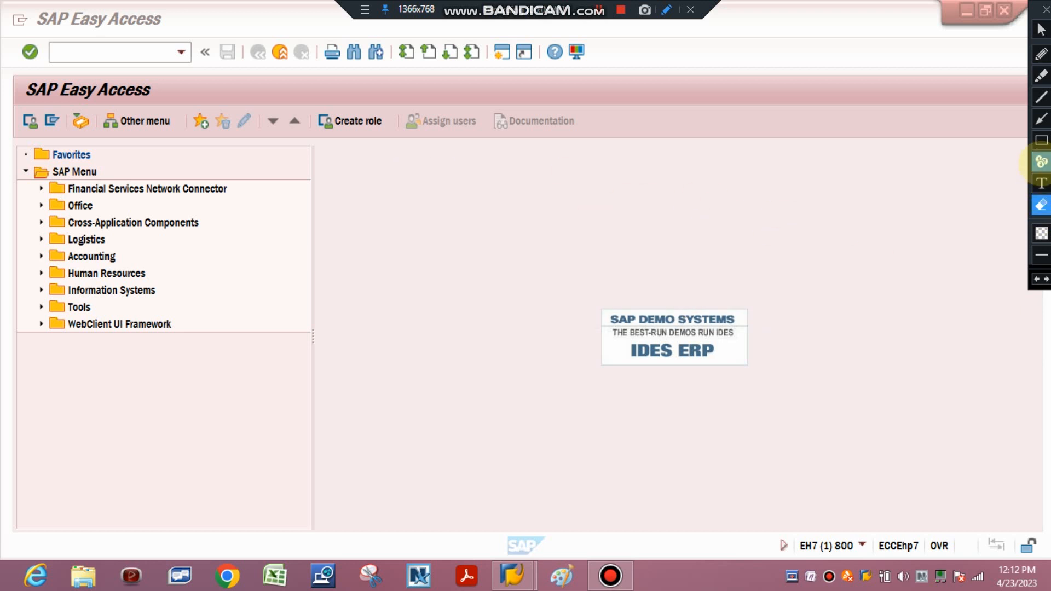
Mark the SAP Business Workplace function with a red rectangle, and open the Business Workplace
{"action": "left_click", "coordinate": [1041, 141]}
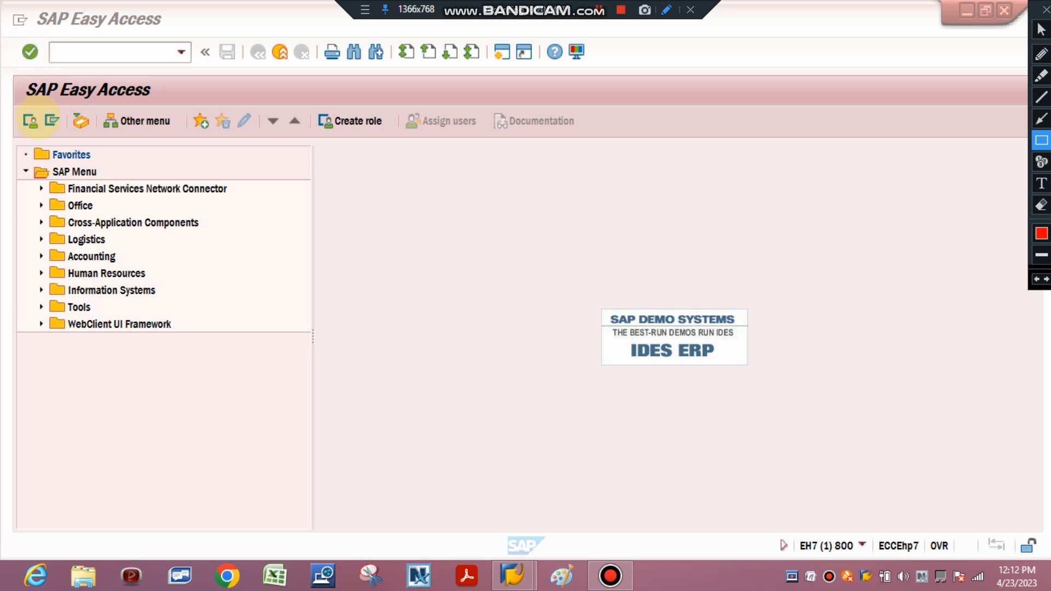
{"action": "left_click_drag", "start_coordinate": [63, 102], "coordinate": [98, 140]}
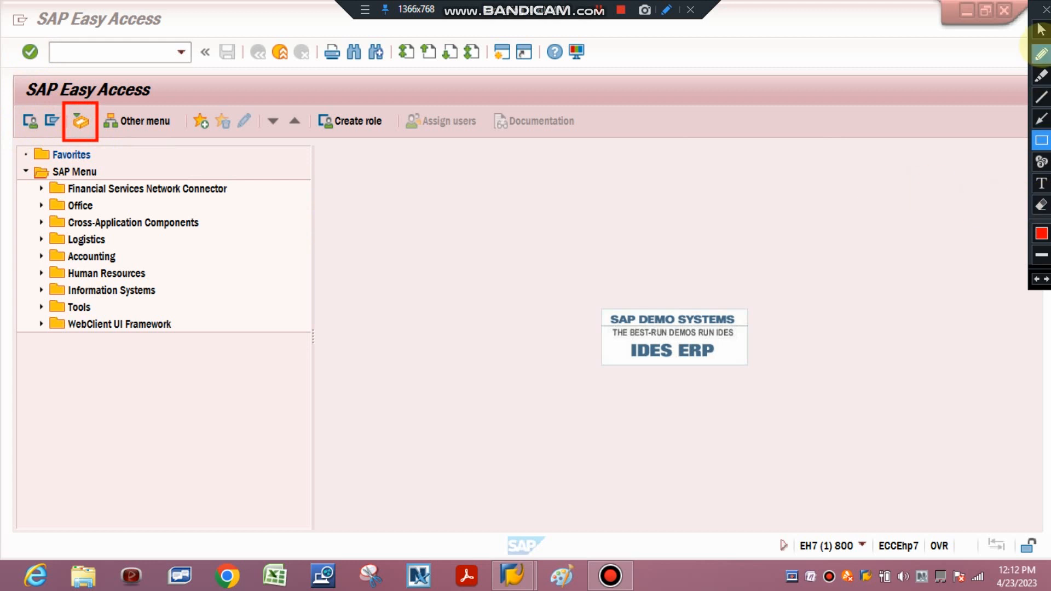
{"action": "left_click", "coordinate": [1042, 29]}
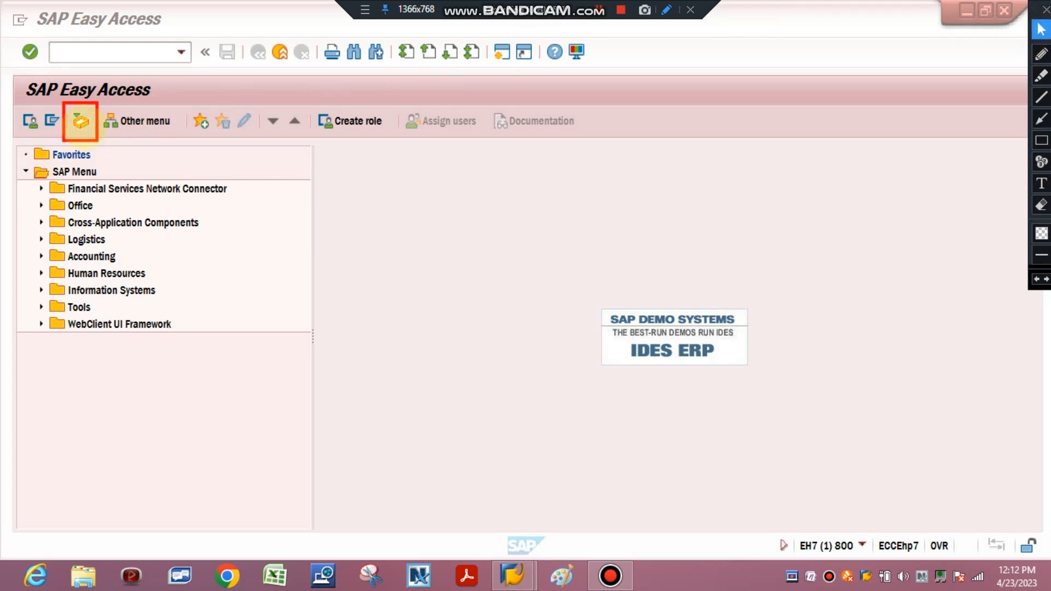
{"action": "left_click", "coordinate": [80, 121]}
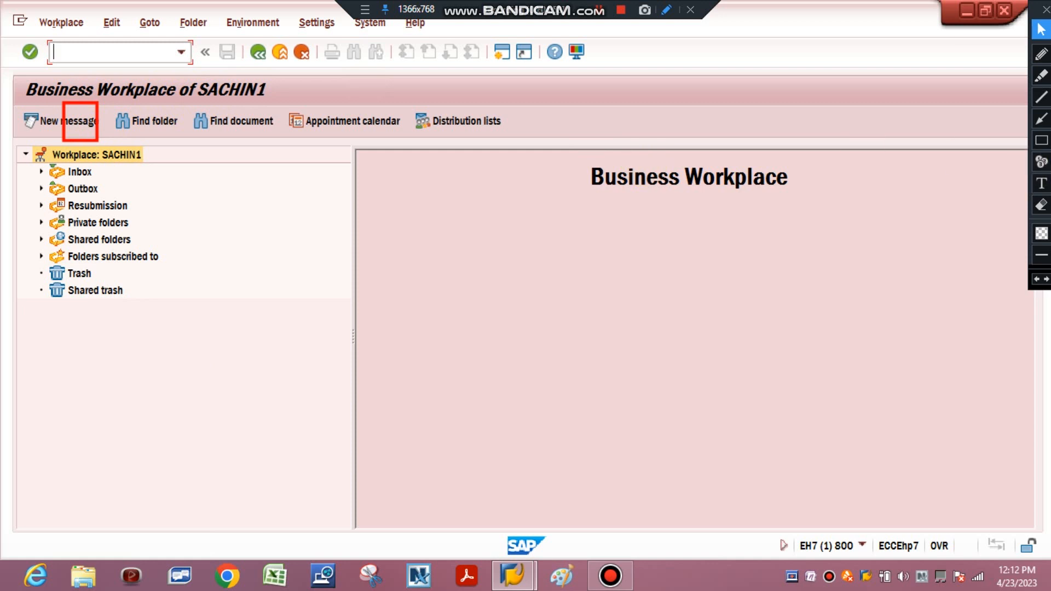
Erase the leftover red rectangle covering the New message function and return to the normal pointer
{"action": "left_click", "coordinate": [1042, 205]}
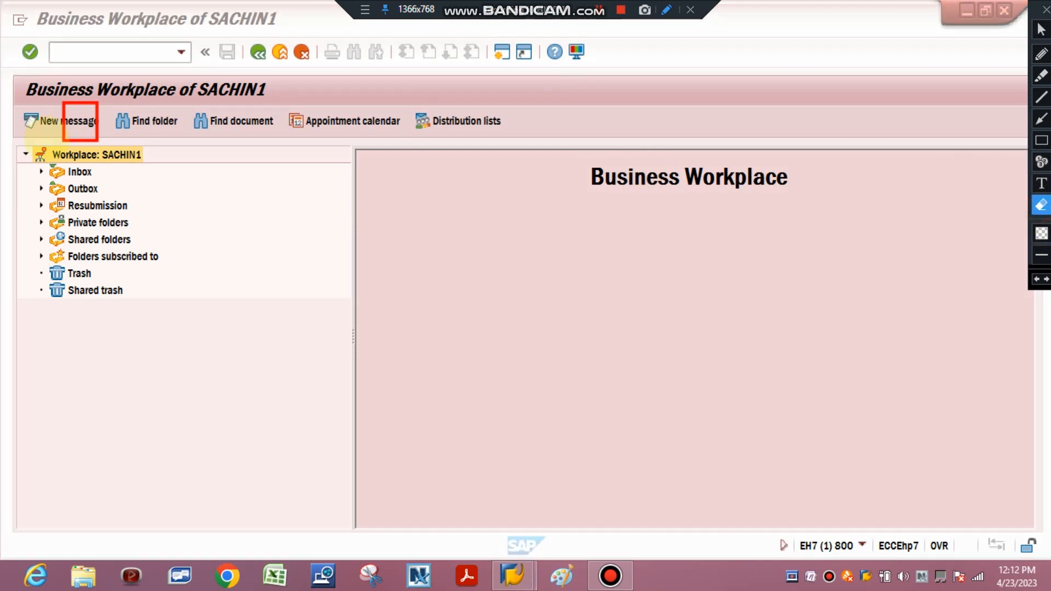
{"action": "left_click", "coordinate": [71, 134]}
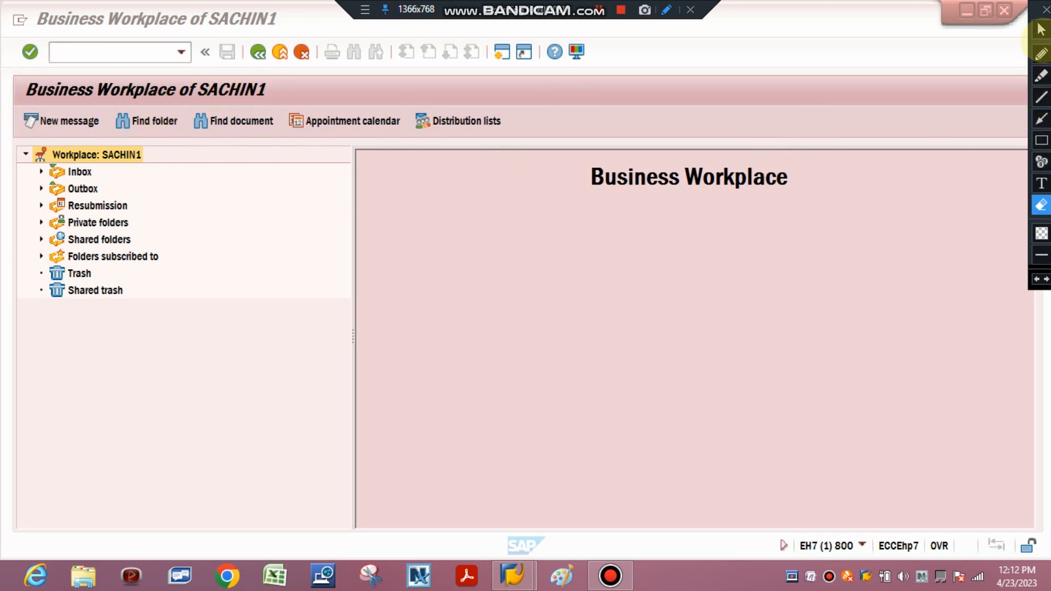
{"action": "left_click", "coordinate": [1041, 29]}
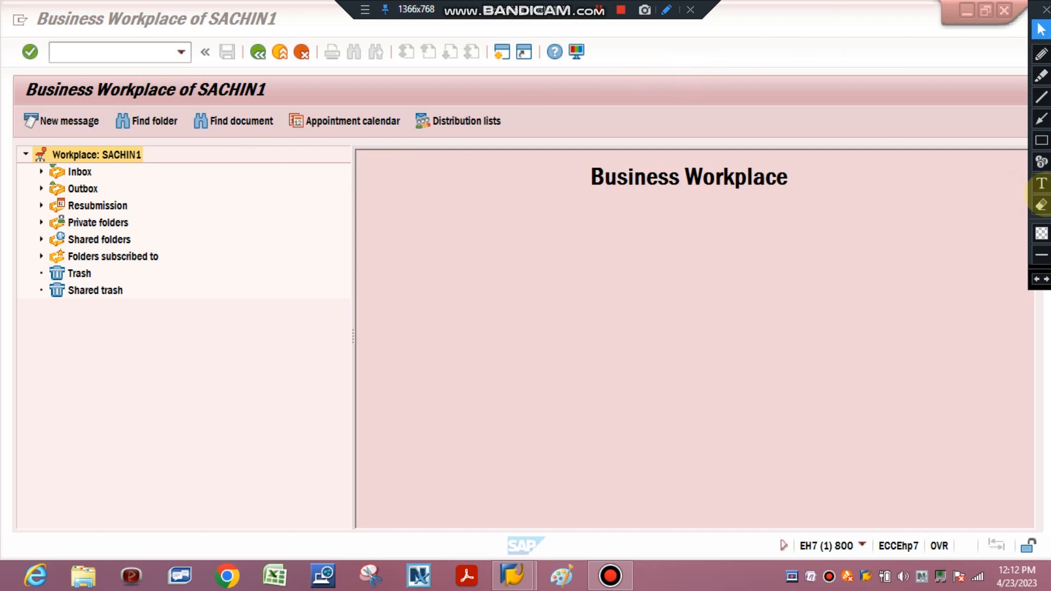
Frame New message, Find folder, Find document, Appointment calendar and Distribution lists with separate red rectangles
{"action": "left_click", "coordinate": [1042, 140]}
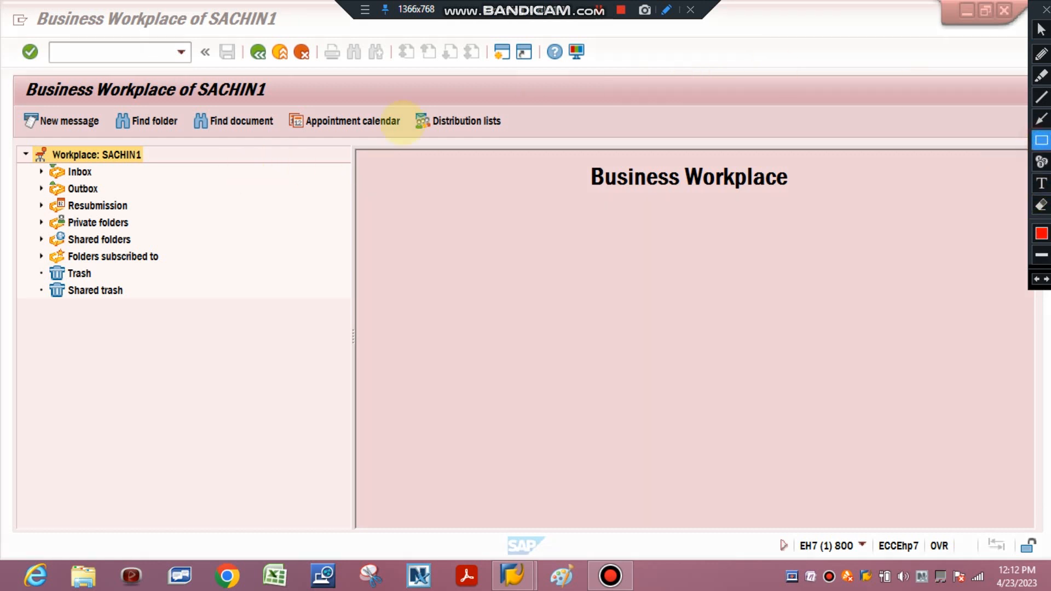
{"action": "mouse_move", "coordinate": [8, 101]}
{"action": "left_mouse_down"}
{"action": "mouse_move", "coordinate": [59, 131]}
{"action": "mouse_move", "coordinate": [281, 140]}
{"action": "left_mouse_up"}
{"action": "mouse_move", "coordinate": [290, 102]}
{"action": "left_mouse_down"}
{"action": "mouse_move", "coordinate": [405, 139]}
{"action": "mouse_move", "coordinate": [418, 112]}
{"action": "mouse_move", "coordinate": [506, 139]}
{"action": "left_mouse_up"}
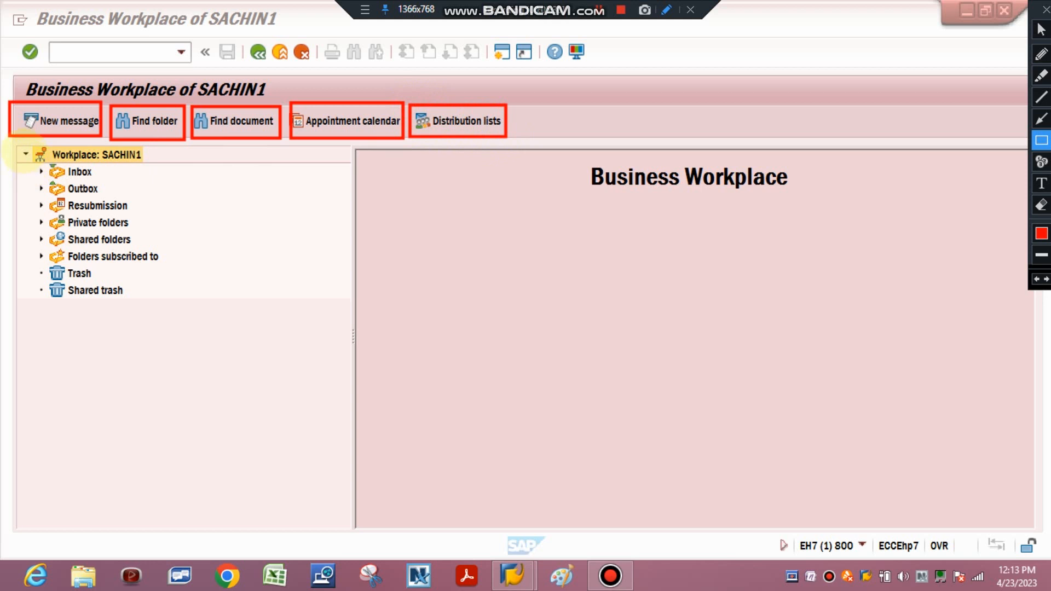
Frame the workplace root and each folder from Inbox through Shared trash in the folder tree with separate red rectangles
{"action": "left_click_drag", "start_coordinate": [23, 149], "coordinate": [171, 163]}
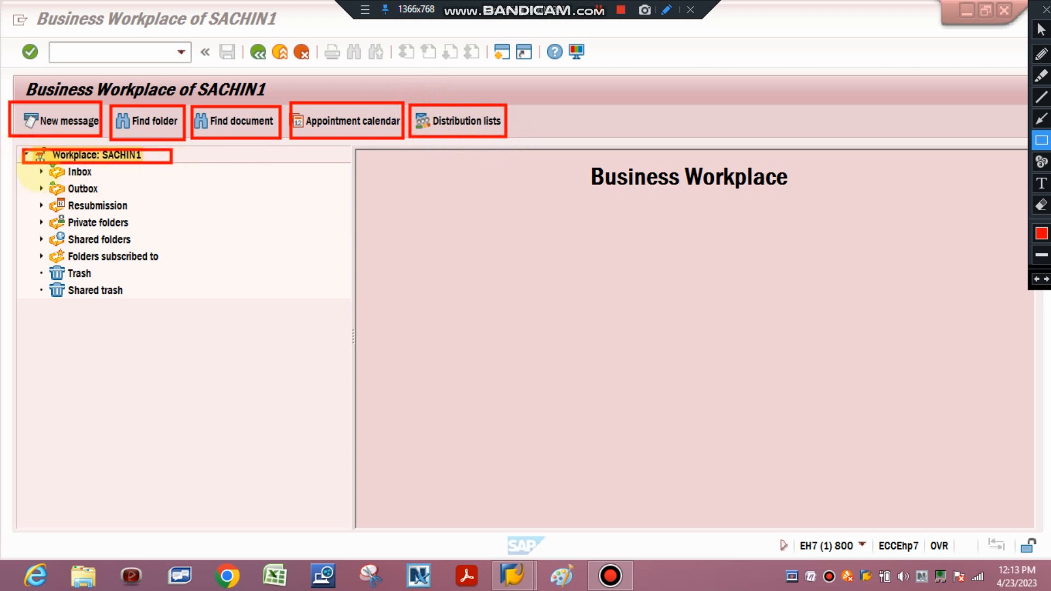
{"action": "left_click_drag", "start_coordinate": [28, 163], "coordinate": [113, 180]}
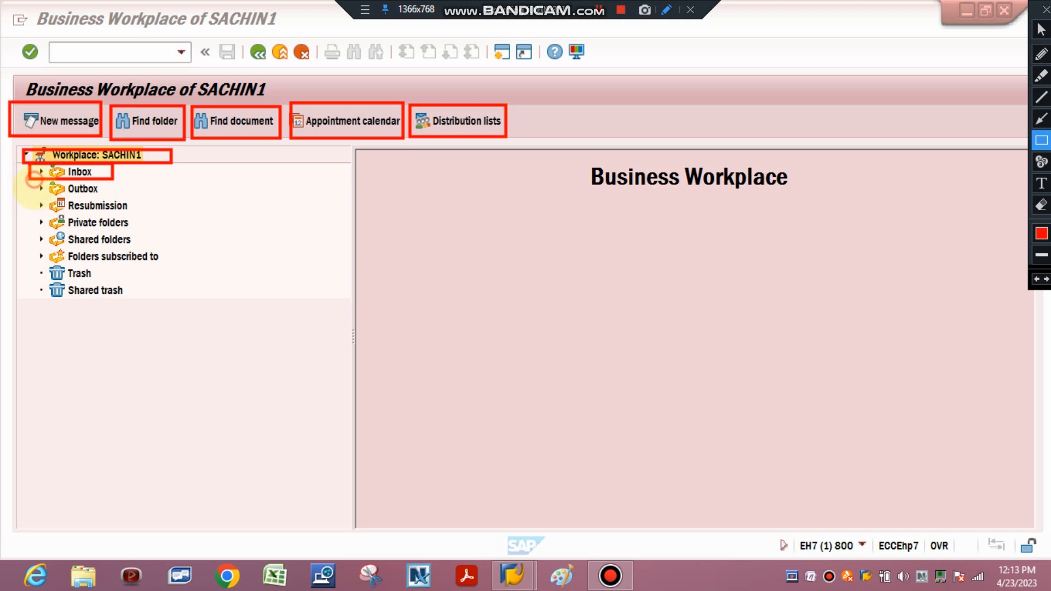
{"action": "left_click_drag", "start_coordinate": [34, 181], "coordinate": [109, 198]}
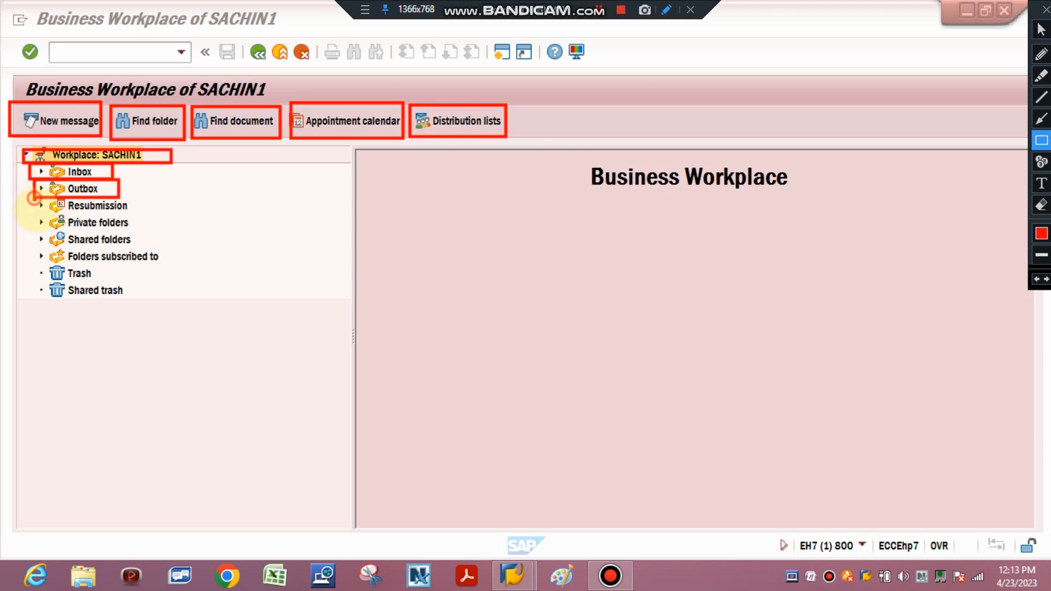
{"action": "left_click_drag", "start_coordinate": [34, 199], "coordinate": [144, 215]}
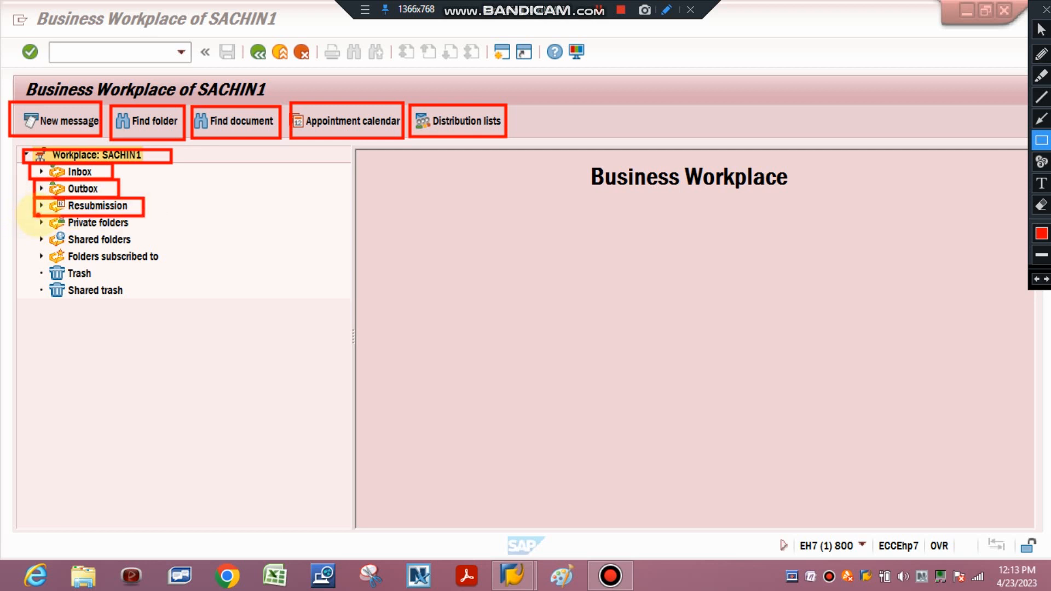
{"action": "left_click_drag", "start_coordinate": [37, 215], "coordinate": [141, 231]}
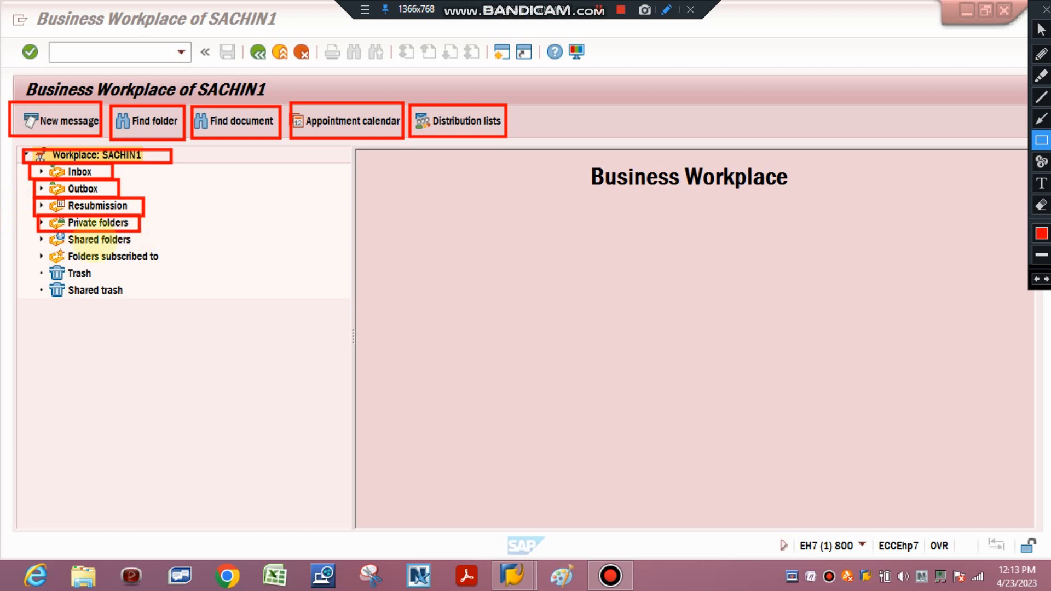
{"action": "mouse_move", "coordinate": [38, 232]}
{"action": "left_mouse_down"}
{"action": "mouse_move", "coordinate": [57, 247]}
{"action": "mouse_move", "coordinate": [146, 250]}
{"action": "left_mouse_up"}
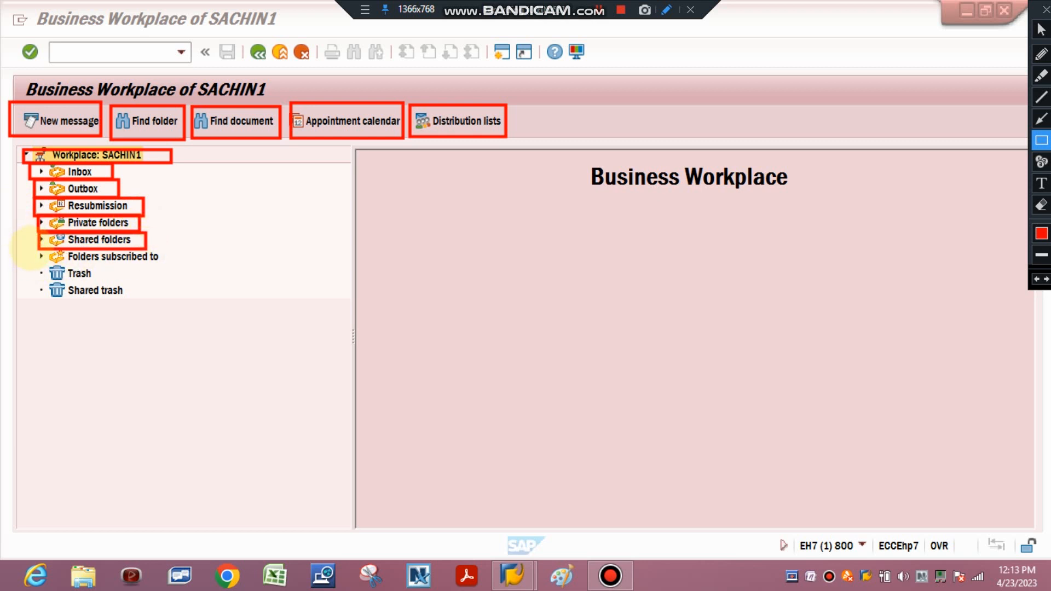
{"action": "mouse_move", "coordinate": [37, 247]}
{"action": "left_mouse_down"}
{"action": "mouse_move", "coordinate": [44, 276]}
{"action": "mouse_move", "coordinate": [182, 276]}
{"action": "mouse_move", "coordinate": [188, 268]}
{"action": "left_mouse_up"}
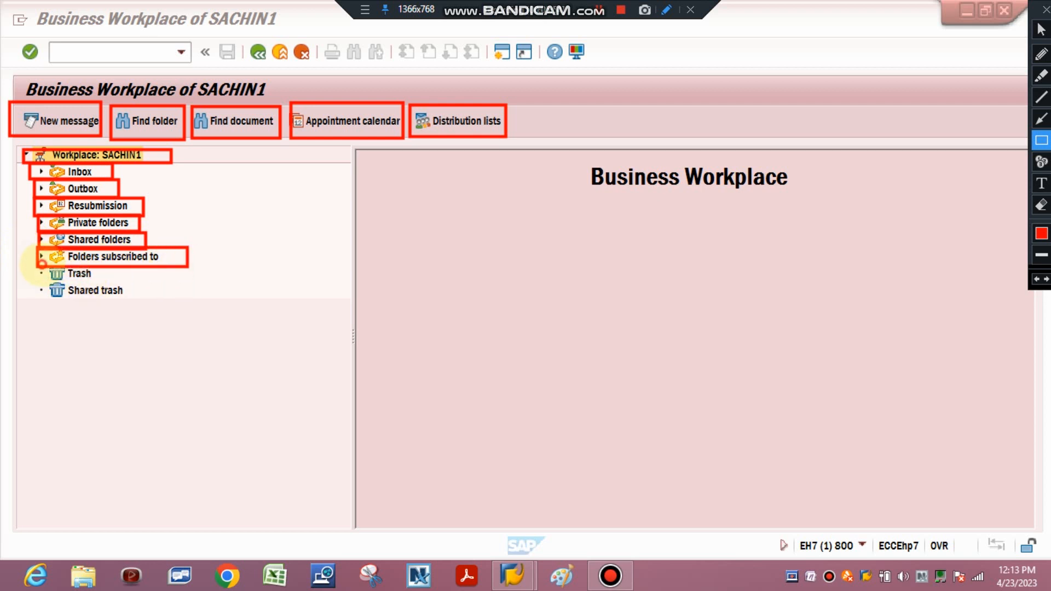
{"action": "mouse_move", "coordinate": [42, 267]}
{"action": "left_mouse_down"}
{"action": "mouse_move", "coordinate": [88, 287]}
{"action": "mouse_move", "coordinate": [115, 280]}
{"action": "left_mouse_up"}
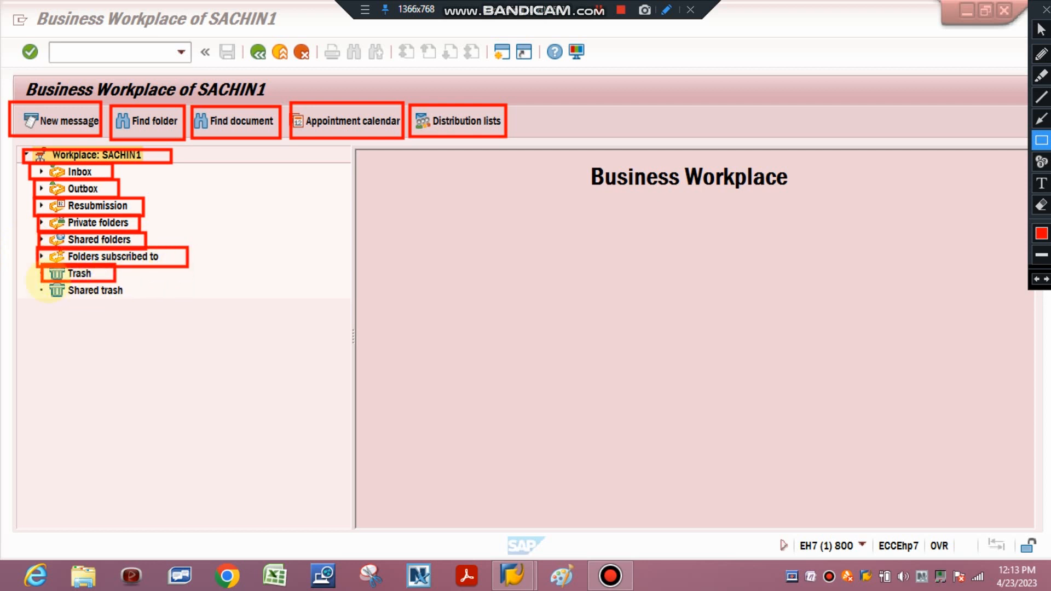
{"action": "mouse_move", "coordinate": [42, 282]}
{"action": "left_mouse_down"}
{"action": "mouse_move", "coordinate": [89, 329]}
{"action": "mouse_move", "coordinate": [156, 313]}
{"action": "left_mouse_up"}
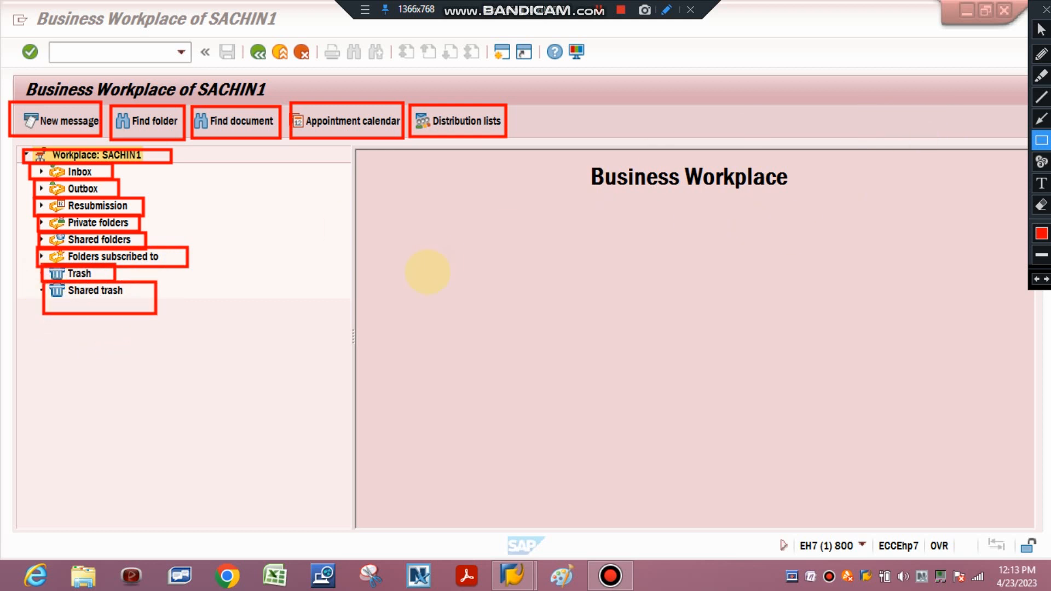
Frame the Business Workplace heading with a red rectangle, and erase all the rectangles from the screen after presenting them
{"action": "mouse_move", "coordinate": [575, 147]}
{"action": "left_mouse_down"}
{"action": "mouse_move", "coordinate": [598, 213]}
{"action": "mouse_move", "coordinate": [834, 225]}
{"action": "left_mouse_up"}
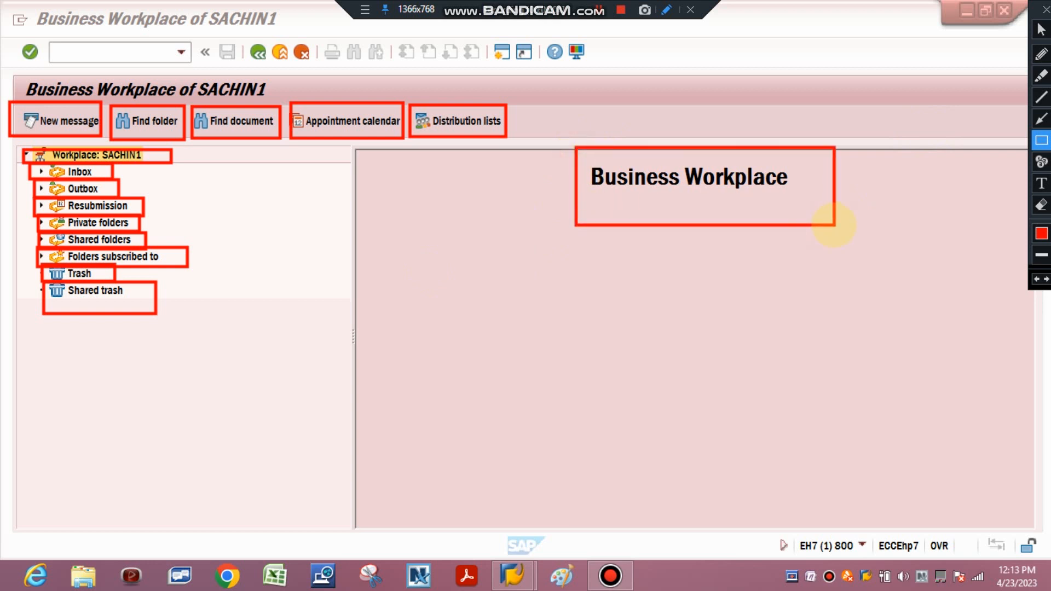
{"action": "left_click", "coordinate": [1042, 205]}
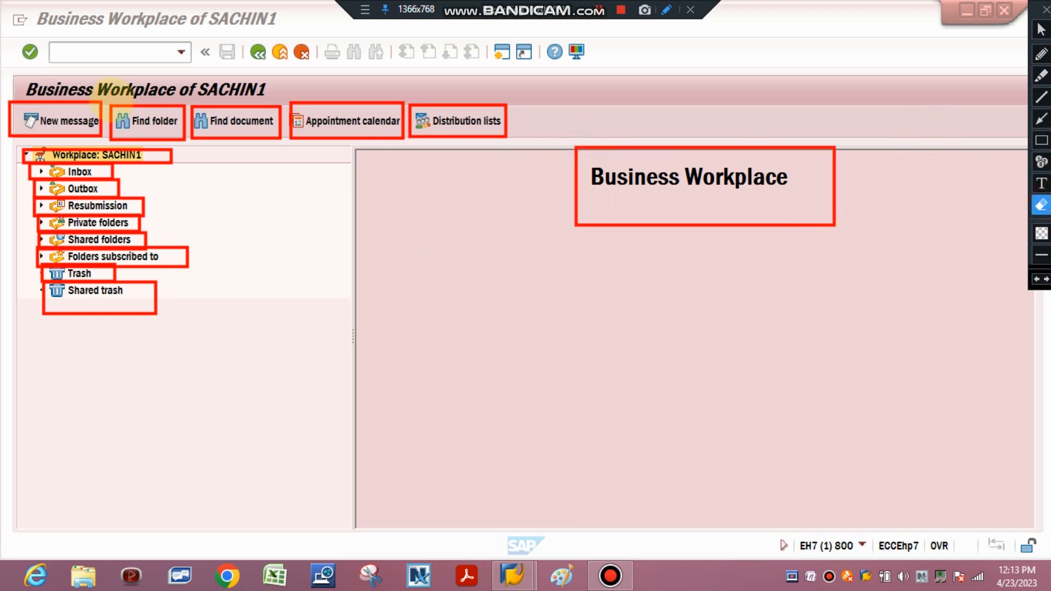
{"action": "mouse_move", "coordinate": [2, 64]}
{"action": "left_mouse_down"}
{"action": "mouse_move", "coordinate": [302, 205]}
{"action": "mouse_move", "coordinate": [886, 384]}
{"action": "mouse_move", "coordinate": [1050, 492]}
{"action": "left_mouse_up"}
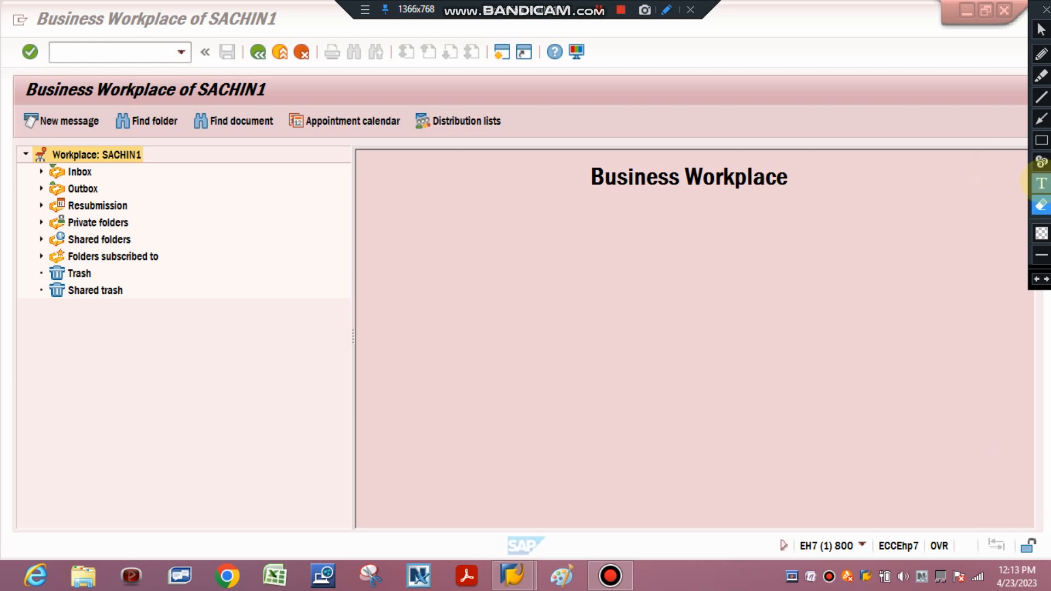
Write the text annotation "COMPOSE/NEW EMAIL/NEW MESSAGE" in the blank area below the Business Workplace heading, and erase it after presenting it
{"action": "left_click", "coordinate": [1041, 184]}
{"action": "left_click", "coordinate": [423, 296]}
{"action": "type", "text": "CO"}
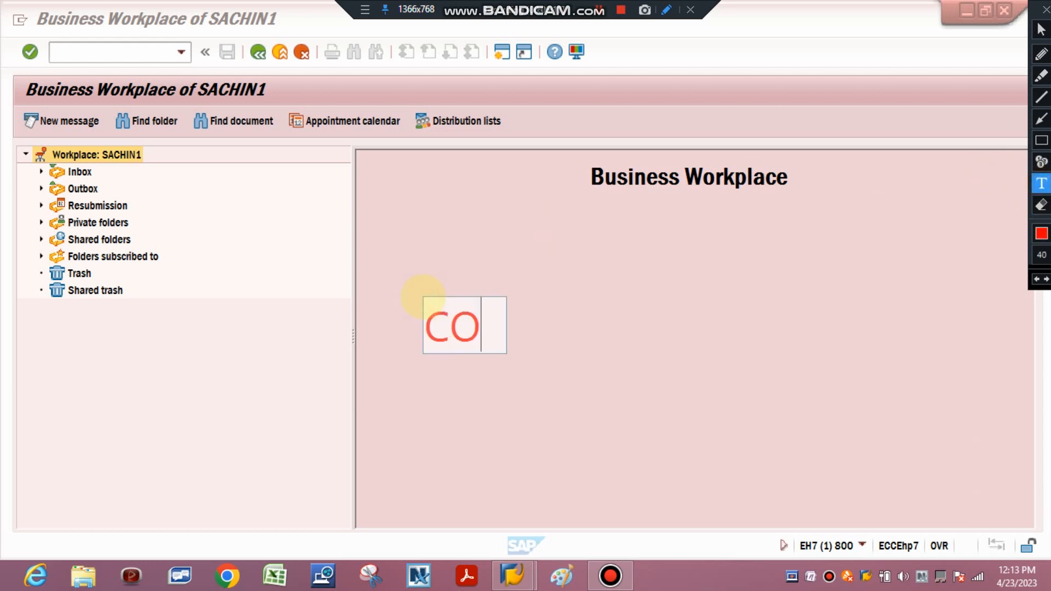
{"action": "type", "text": "MPOSE"}
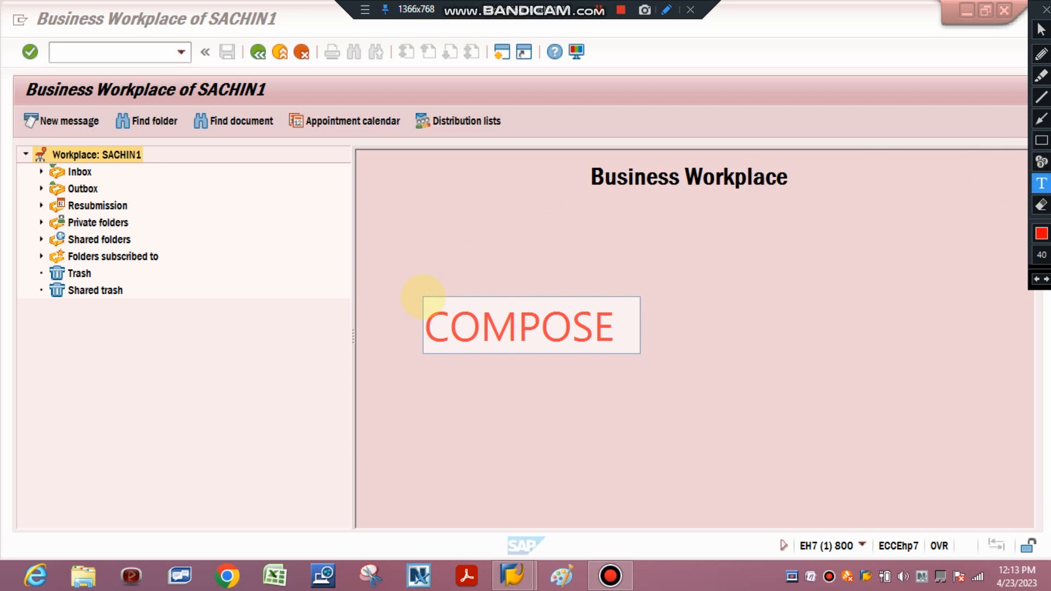
{"action": "type", "text": "/NEW"}
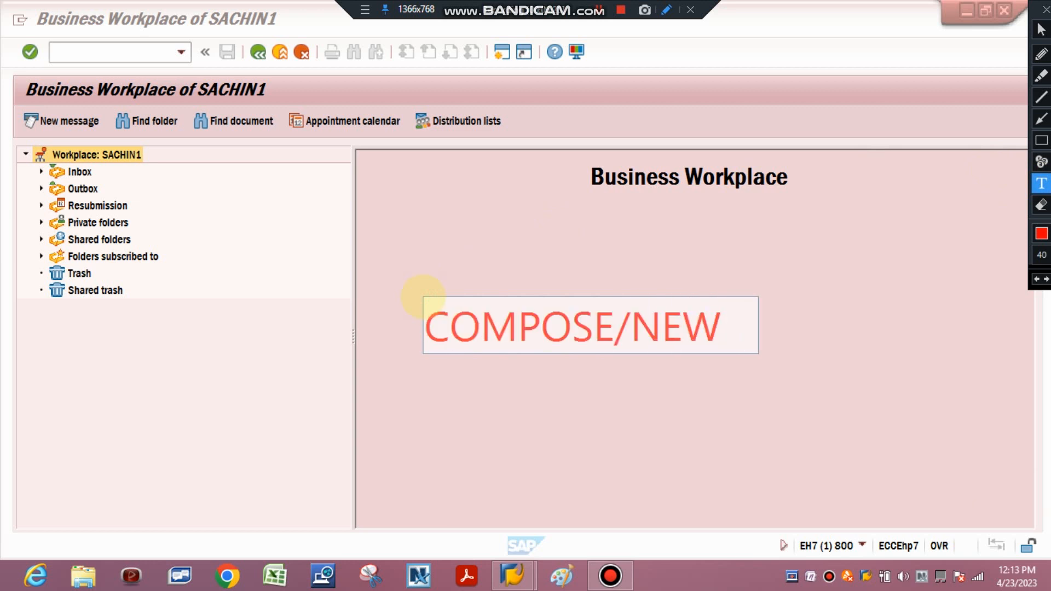
{"action": "type", "text": " EMAIL/"}
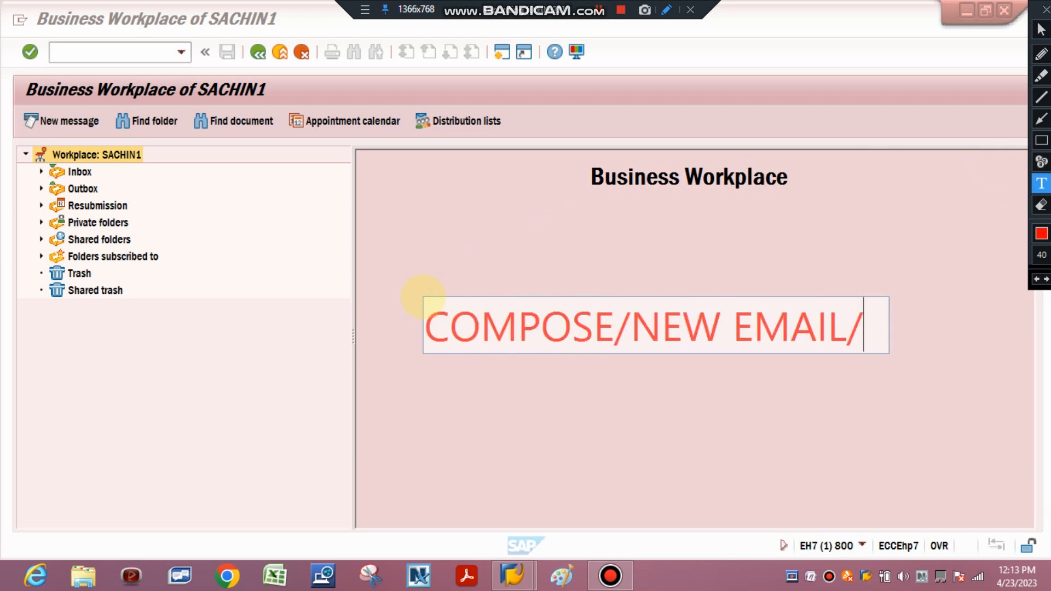
{"action": "type", "text": "NEW MESSAGE"}
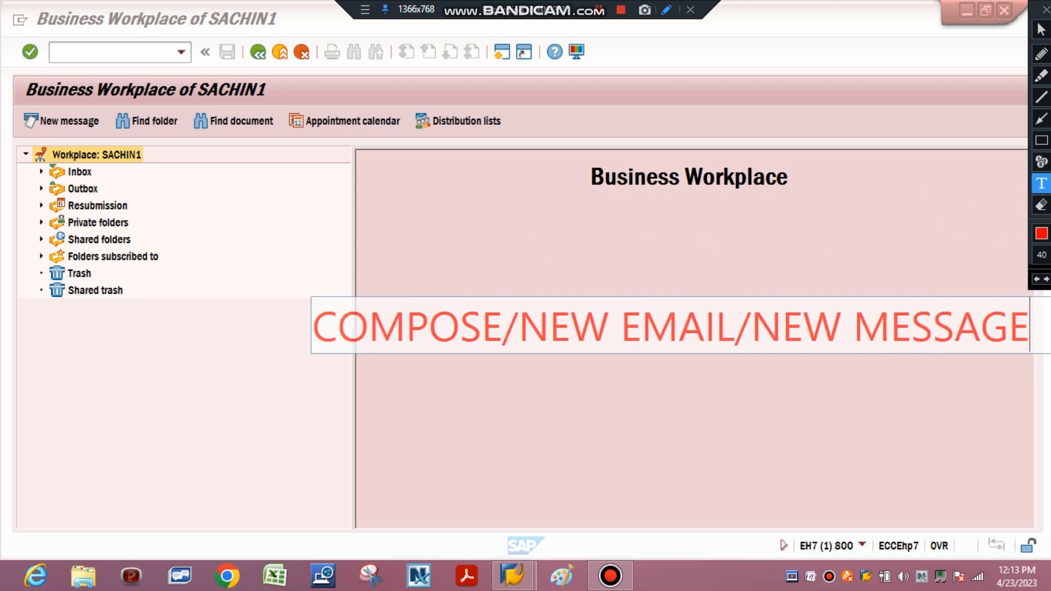
{"action": "left_click", "coordinate": [1042, 205]}
{"action": "mouse_move", "coordinate": [246, 257]}
{"action": "left_mouse_down"}
{"action": "mouse_move", "coordinate": [509, 418]}
{"action": "mouse_move", "coordinate": [1047, 433]}
{"action": "left_mouse_up"}
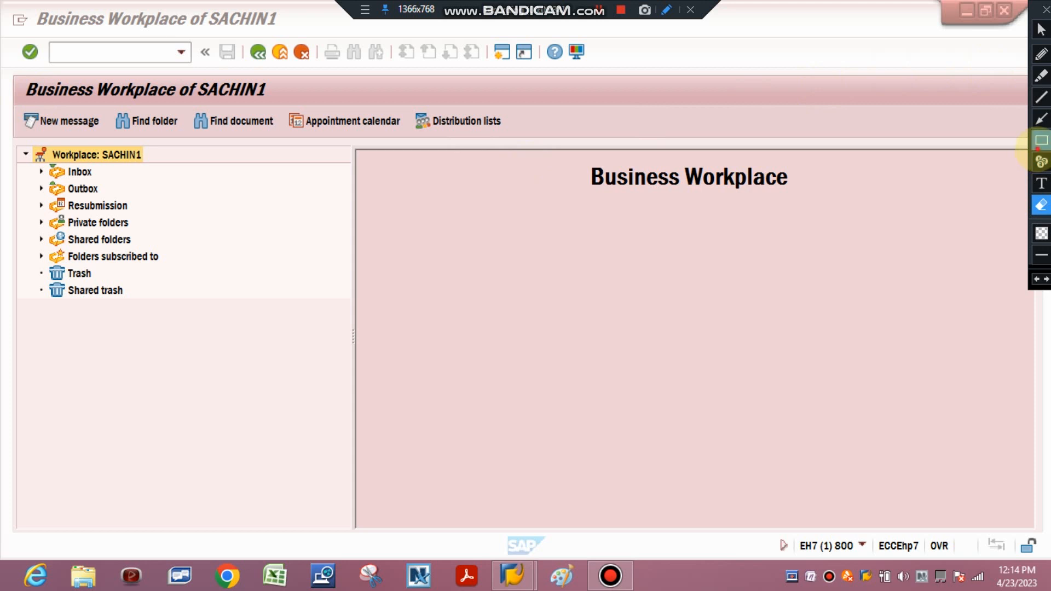
Mark the New message function with a red rectangle, and erase the rectangle after presenting it
{"action": "left_click", "coordinate": [1042, 141]}
{"action": "left_click_drag", "start_coordinate": [14, 102], "coordinate": [113, 143]}
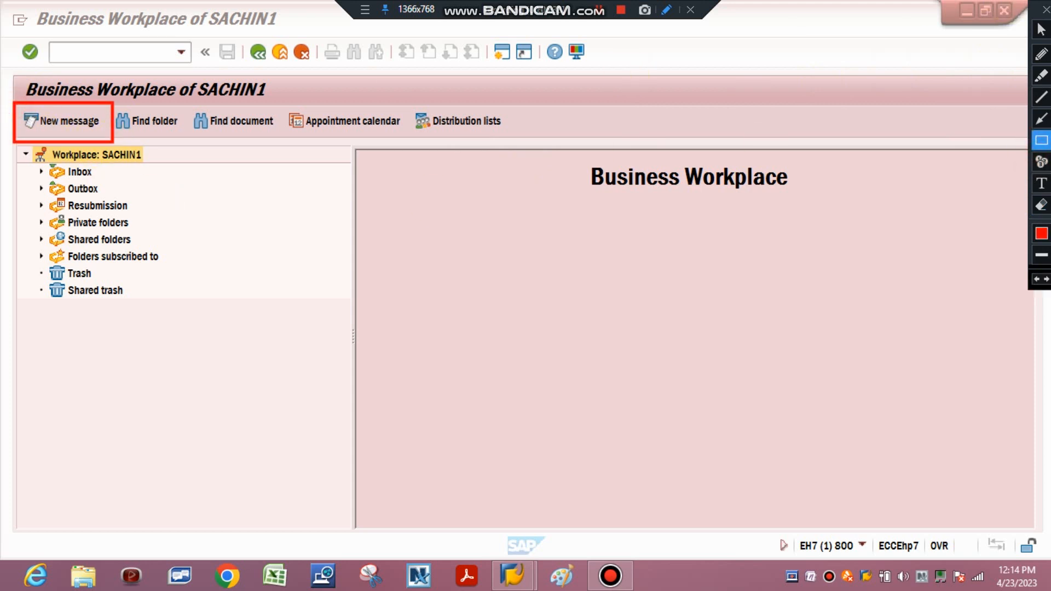
{"action": "left_click", "coordinate": [1042, 206]}
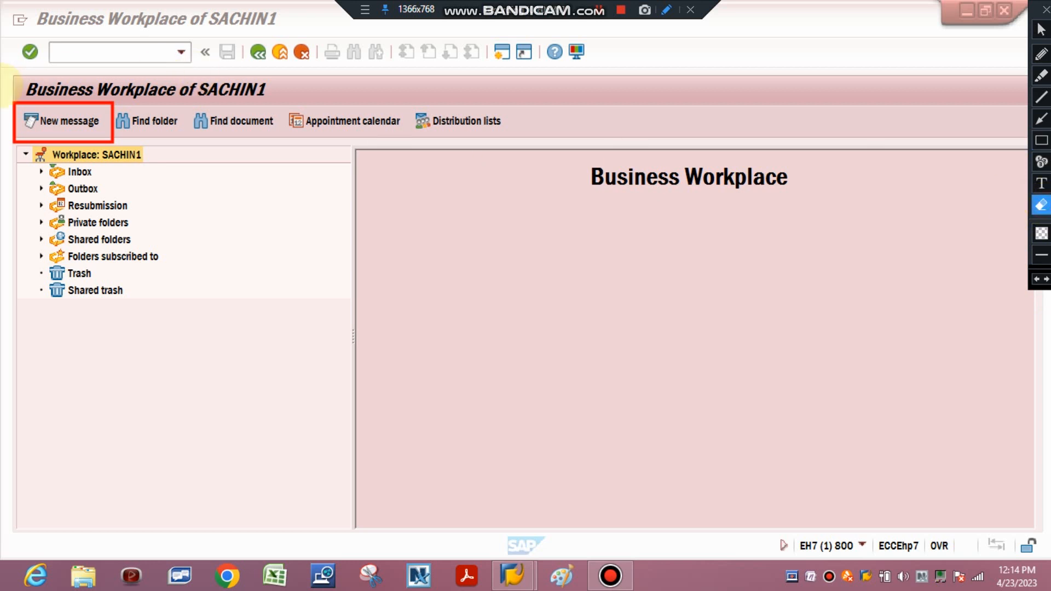
{"action": "left_click", "coordinate": [113, 139]}
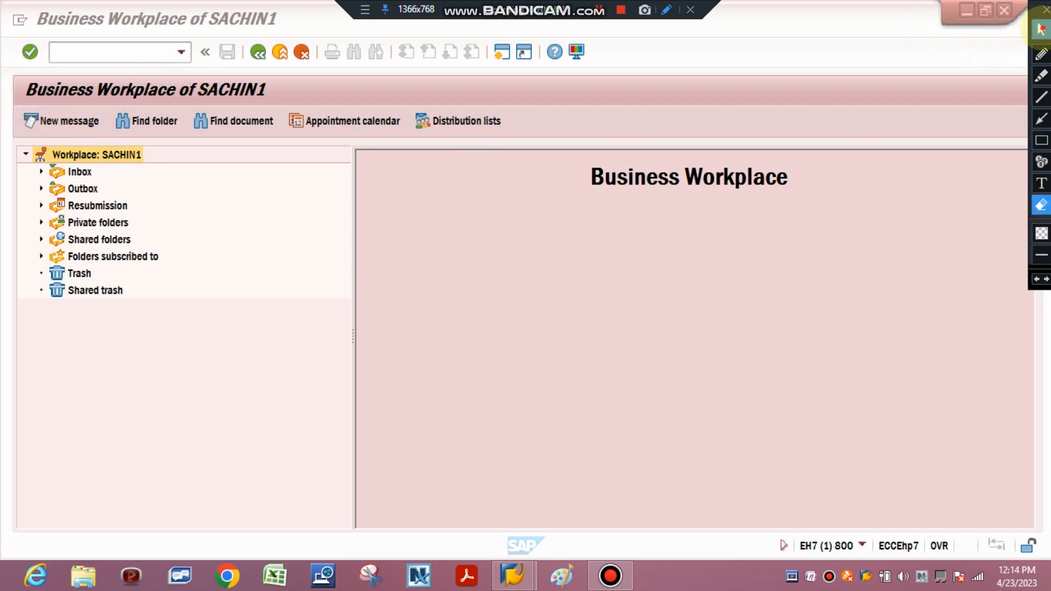
Return to the normal pointer and start creating a new message
{"action": "left_click", "coordinate": [1041, 28]}
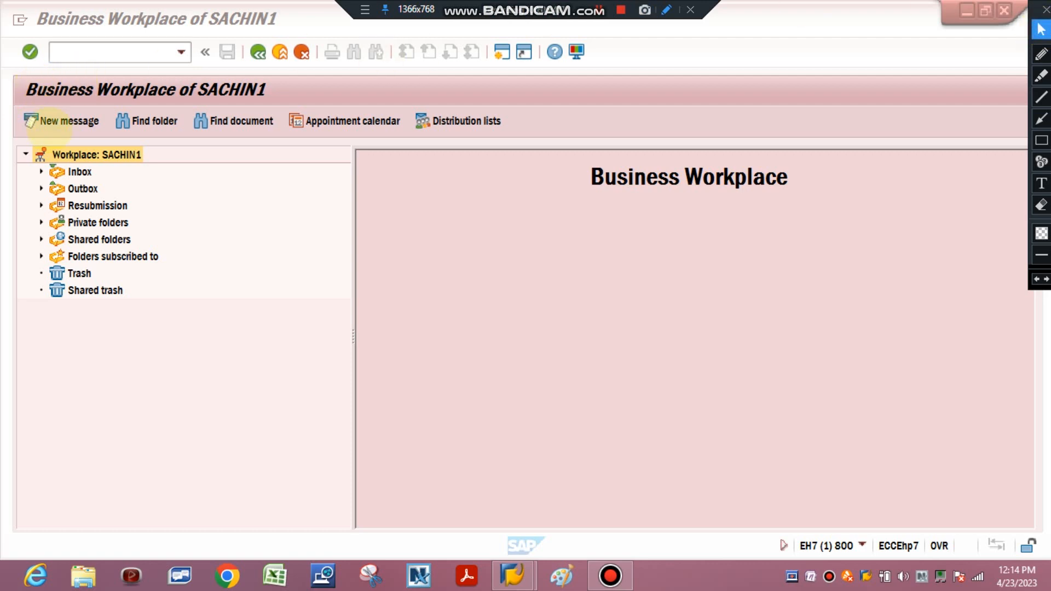
{"action": "left_click", "coordinate": [50, 130]}
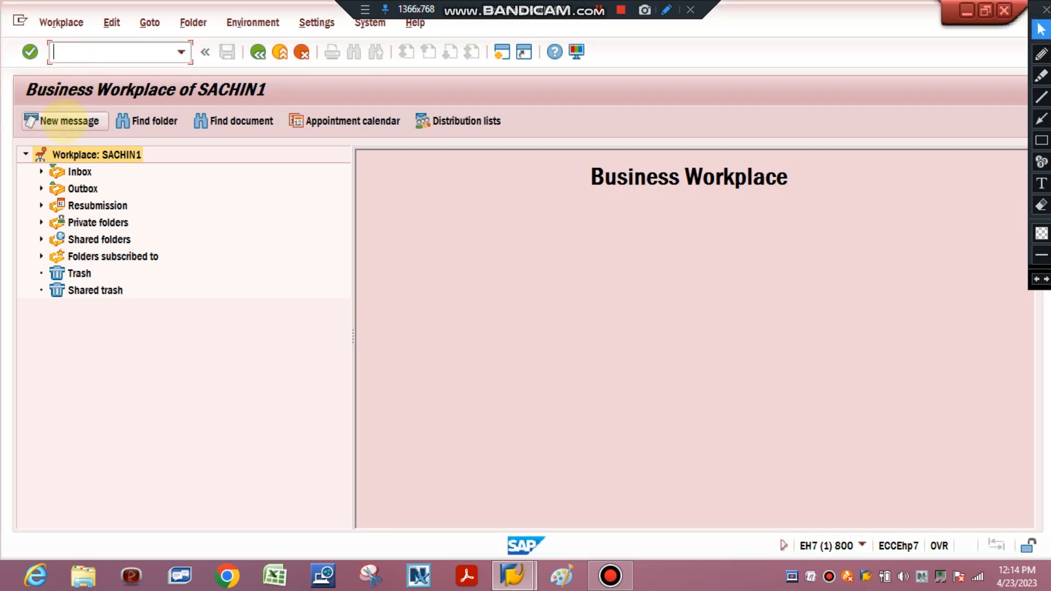
{"action": "left_click", "coordinate": [63, 120]}
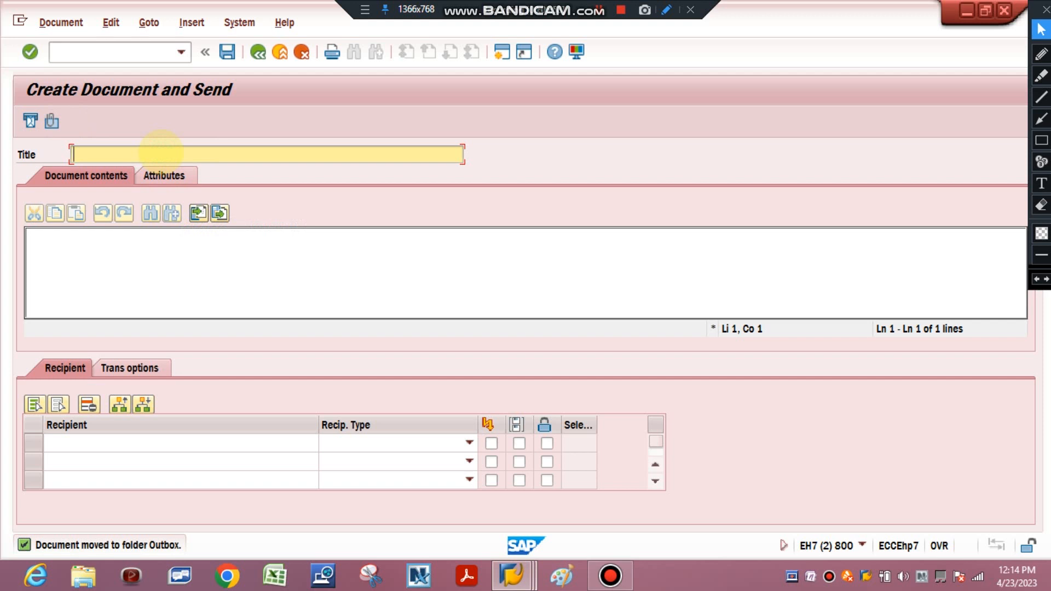
Enter the message title "HOW TO USE IW 39 (DISPLAY MAINTENANCE ORDERS LIST)"
{"action": "type", "text": "HOW TO "}
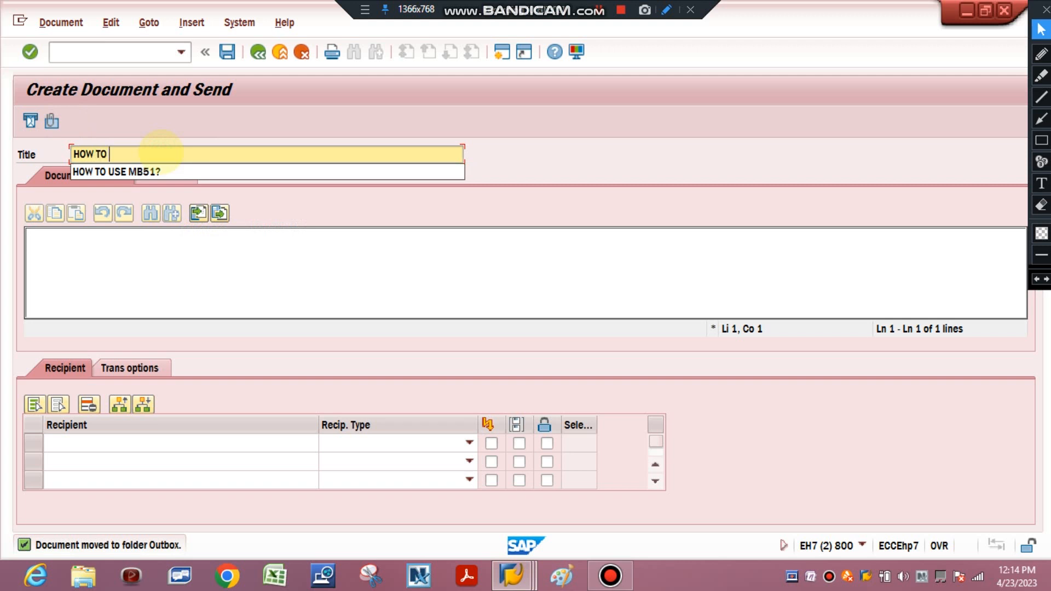
{"action": "type", "text": "USE IW"}
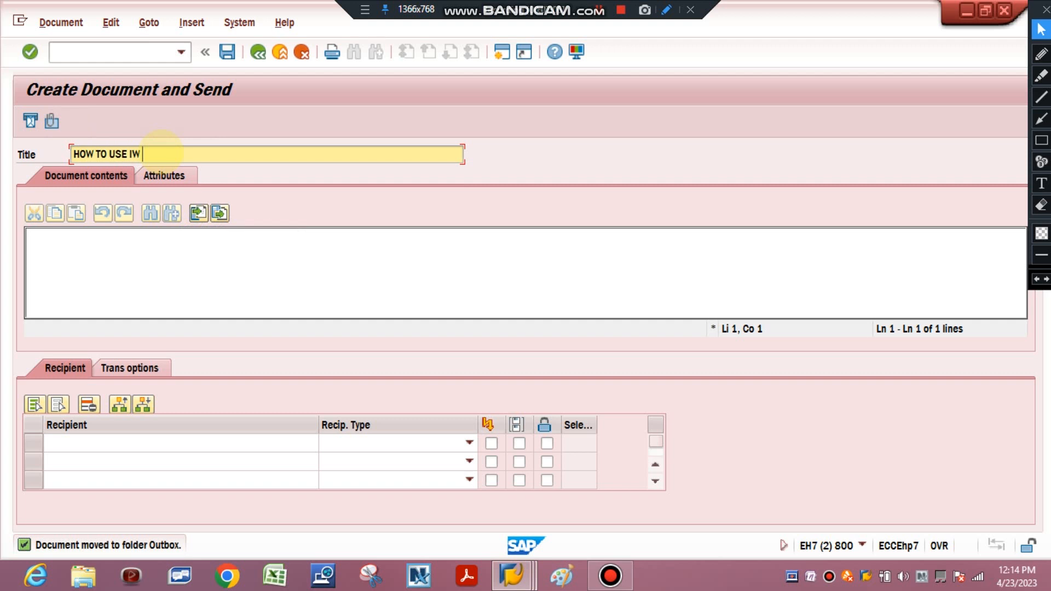
{"action": "type", "text": " 39 (DISPLAY MA"}
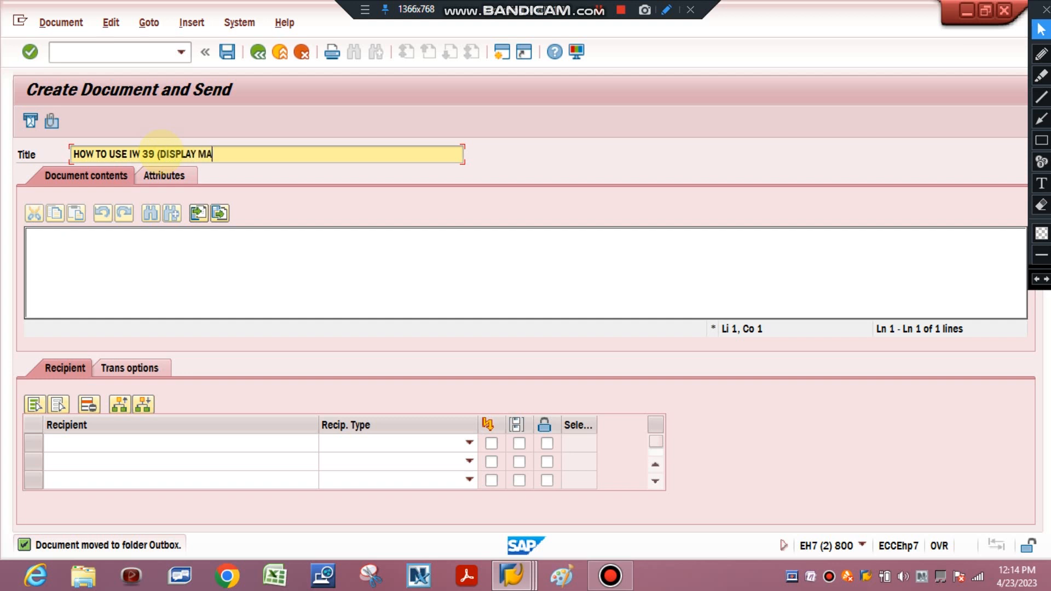
{"action": "type", "text": "INTENANCE ORDERS L"}
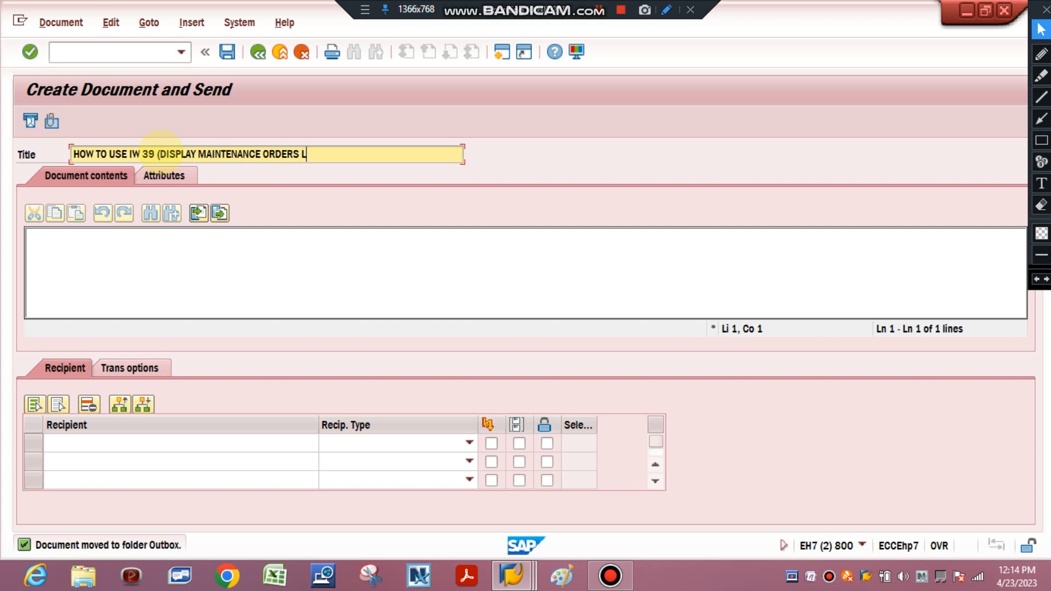
{"action": "type", "text": "IST"}
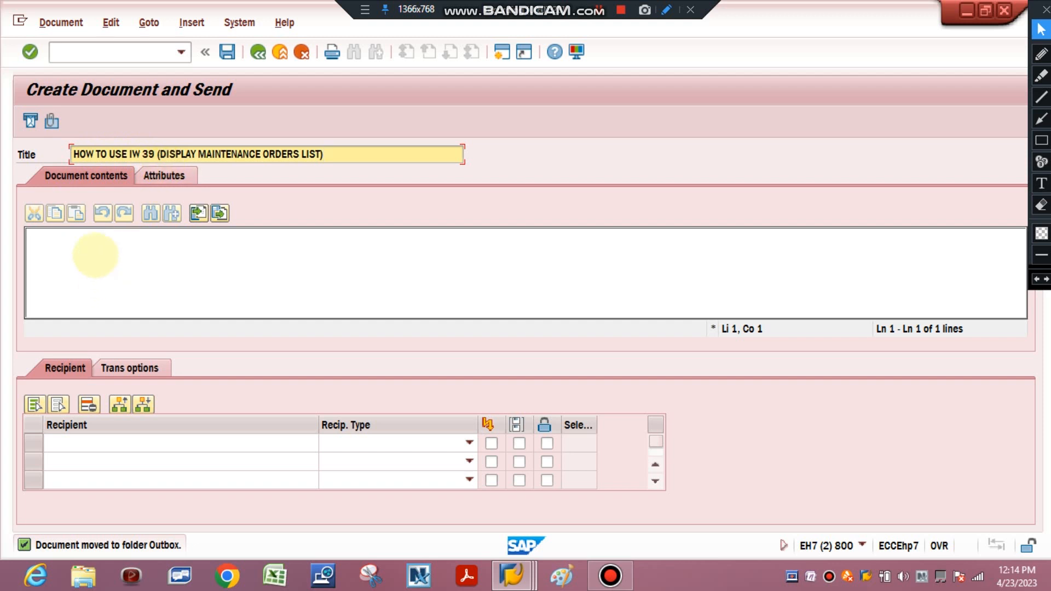
Write the greeting line "DEAR USER NAME (ORGANISATION) SAP USER," in the document contents
{"action": "left_click", "coordinate": [93, 256]}
{"action": "type", "text": "DEAR B"}
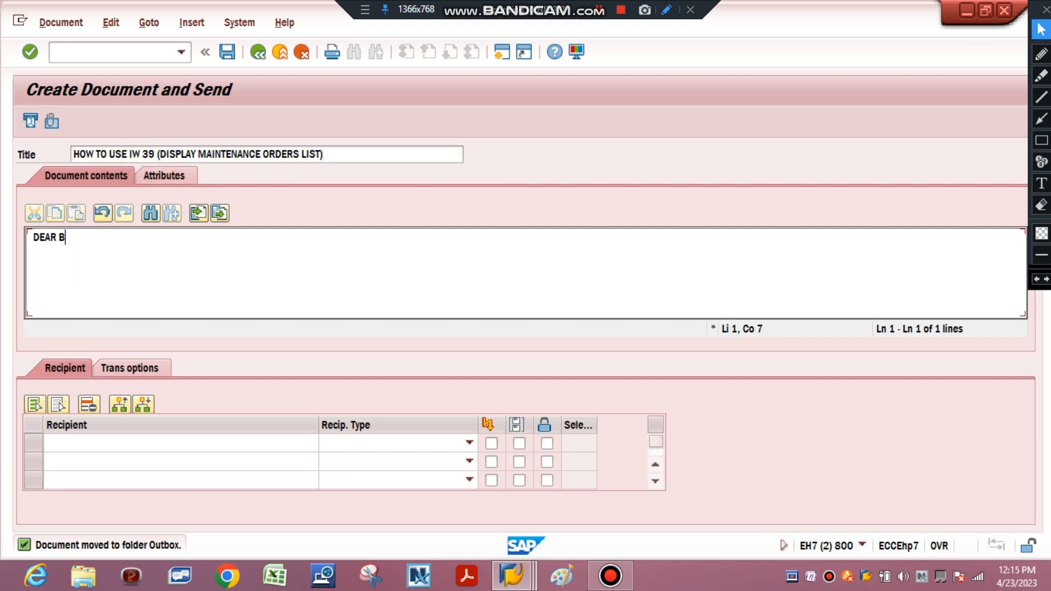
{"action": "key", "text": "BackSpace"}
{"action": "type", "text": "USER NAME"}
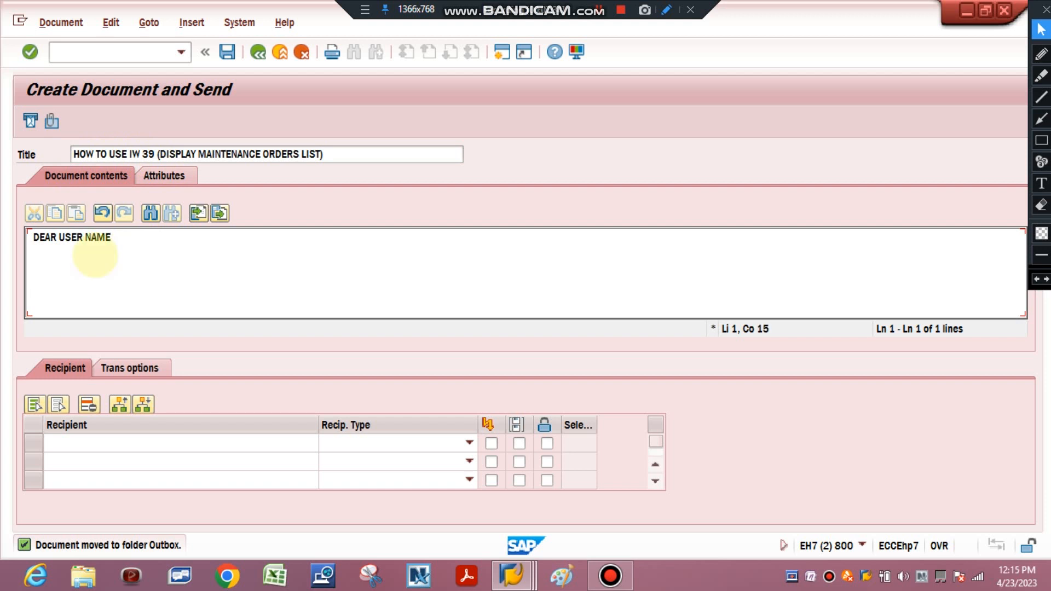
{"action": "type", "text": ","}
{"action": "key", "text": "Return"}
{"action": "key", "text": "BackSpace"}
{"action": "type", "text": "(ORGANIS"}
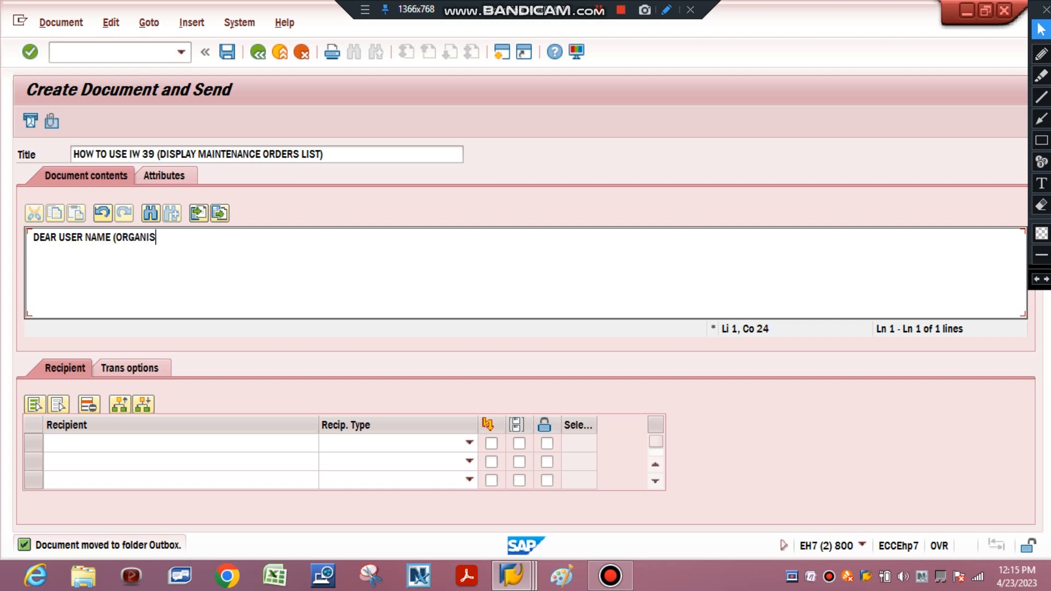
{"action": "type", "text": "ATION) SAP USER"}
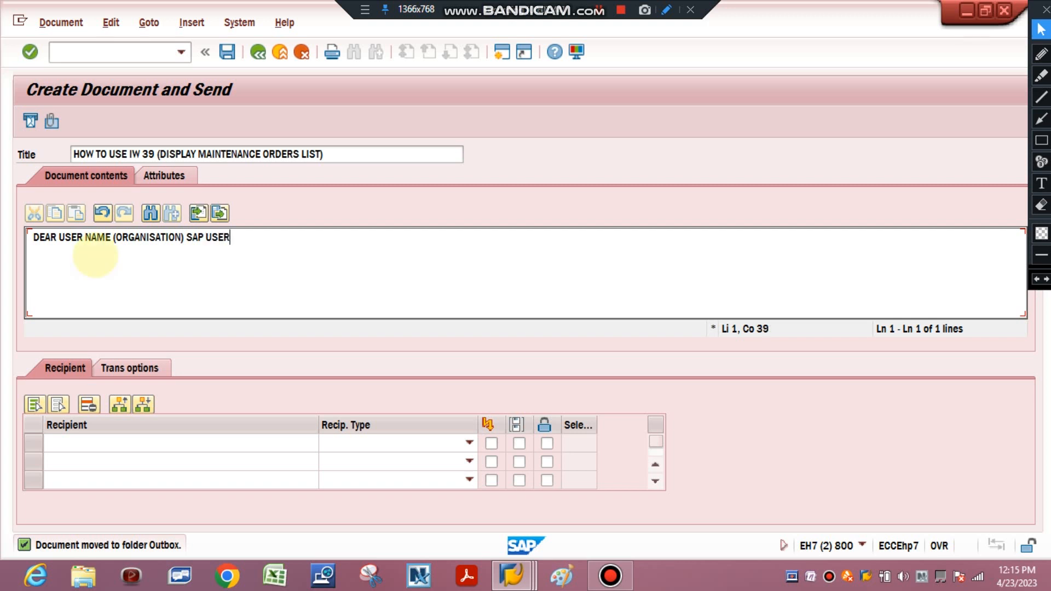
{"action": "type", "text": ","}
{"action": "key", "text": "Return"}
Add the line "I AM HAVING ISSUE TO USE I39" below the greeting in the document contents
{"action": "type", "text": "I "}
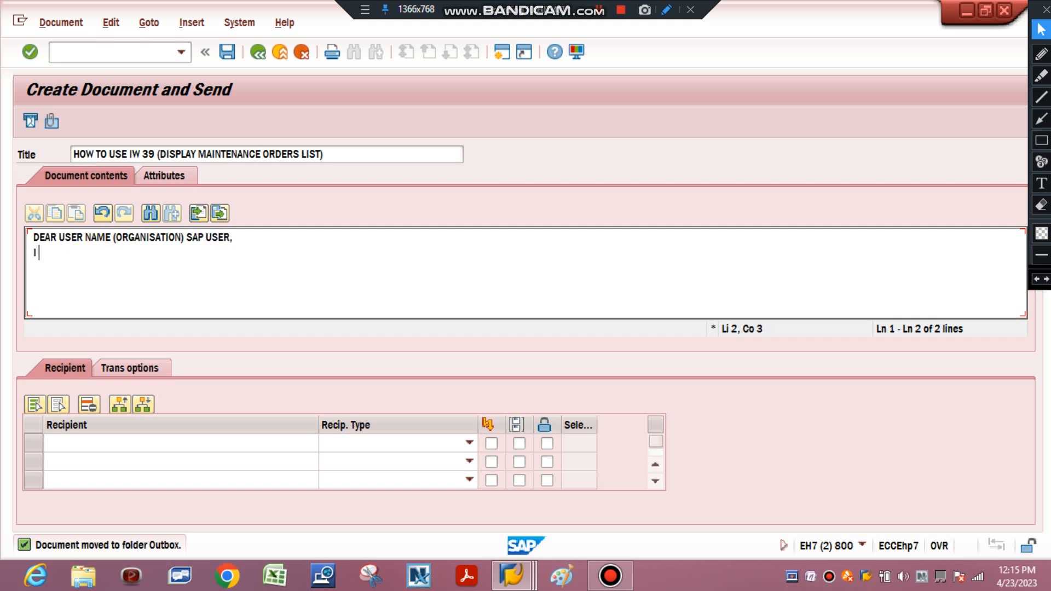
{"action": "type", "text": "AM HAVING ISSUE TO"}
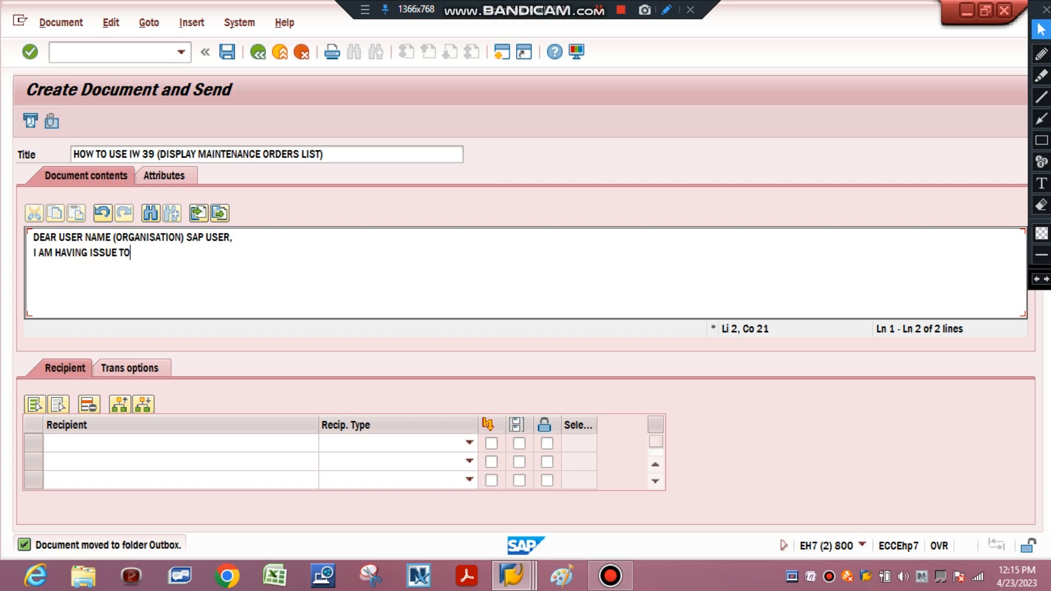
{"action": "type", "text": " USE \\"}
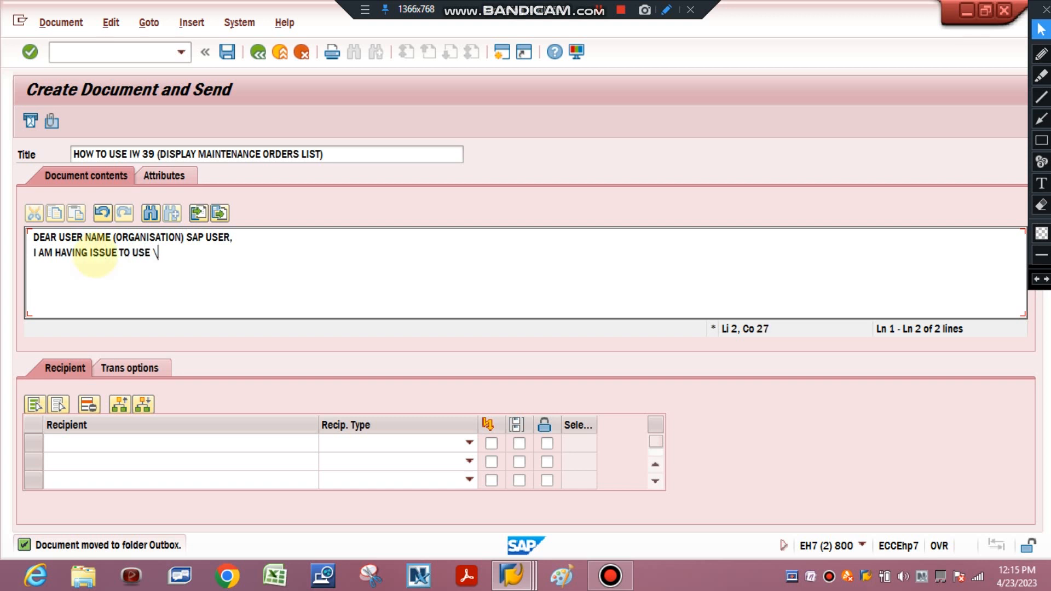
{"action": "key", "text": "BackSpace"}
{"action": "type", "text": "IE398"}
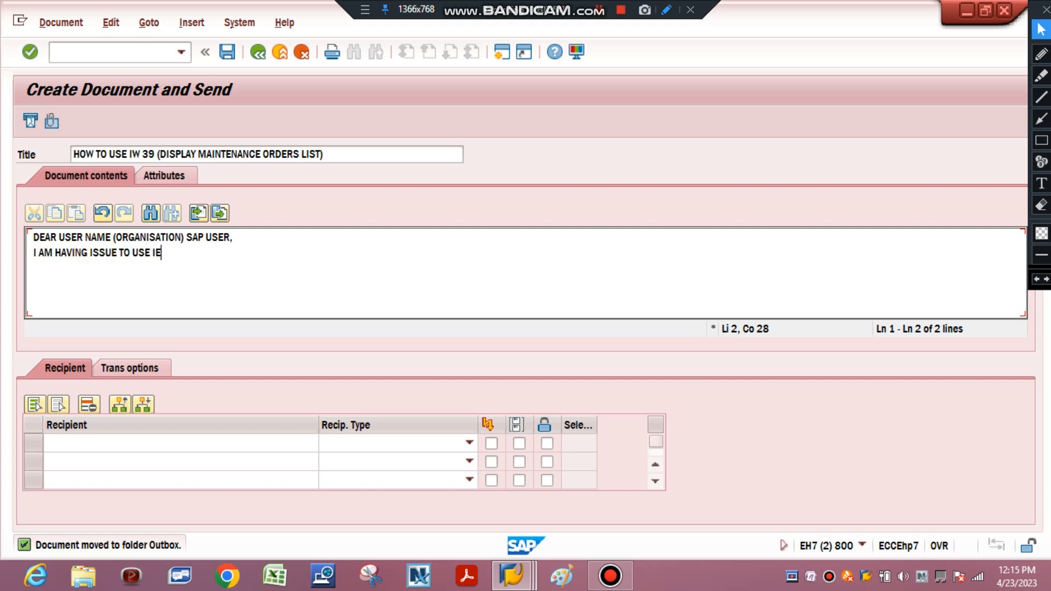
{"action": "key", "text": "BackSpace"}
{"action": "key", "text": "BackSpace"}
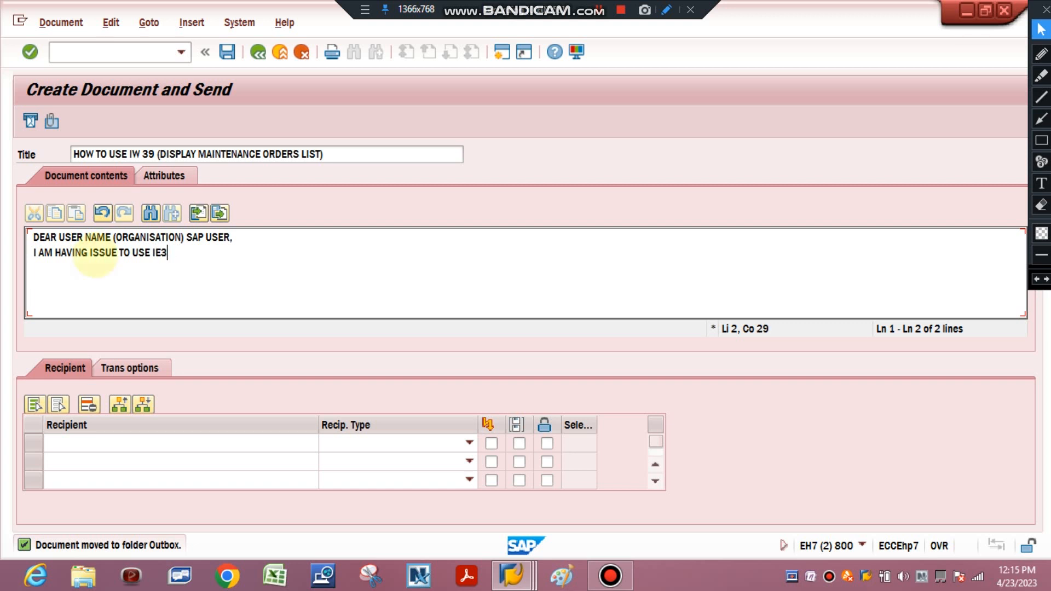
{"action": "key", "text": "BackSpace"}
{"action": "key", "text": "BackSpace"}
{"action": "type", "text": "W"}
{"action": "key", "text": "BackSpace"}
{"action": "type", "text": "39"}
{"action": "key", "text": "Return"}
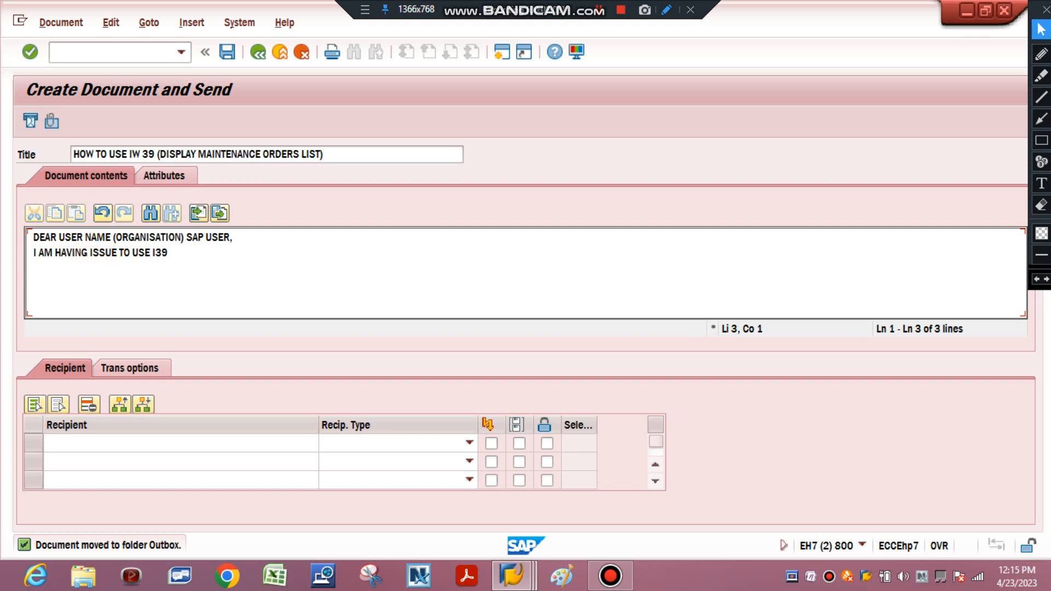
Add the message line "purchase requision is released but purchase iorder not generated (\\\purchase)"
{"action": "type", "text": "purchase requision "}
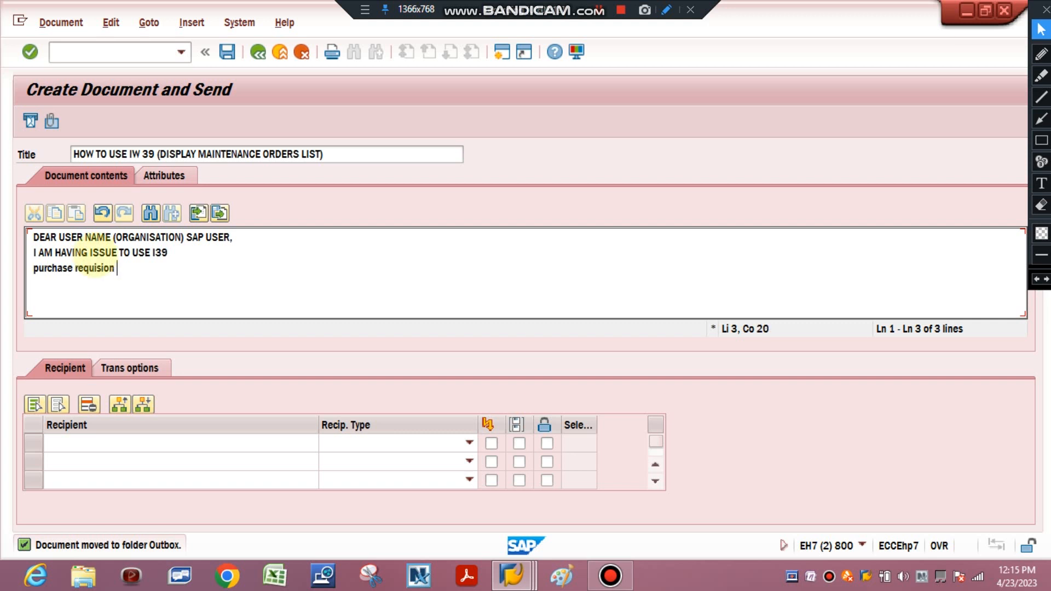
{"action": "type", "text": "is re"}
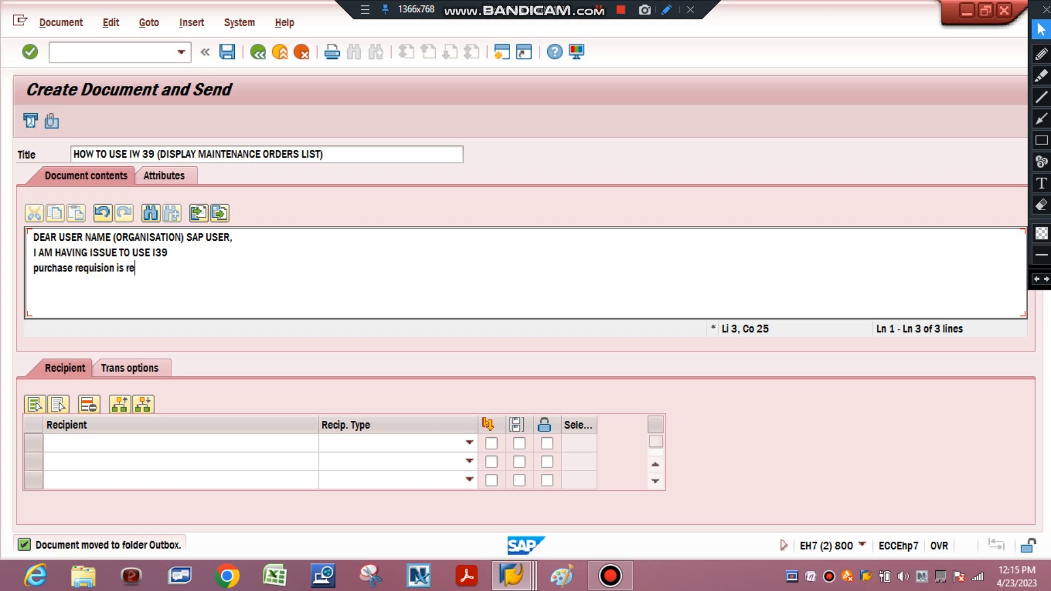
{"action": "type", "text": "leased "}
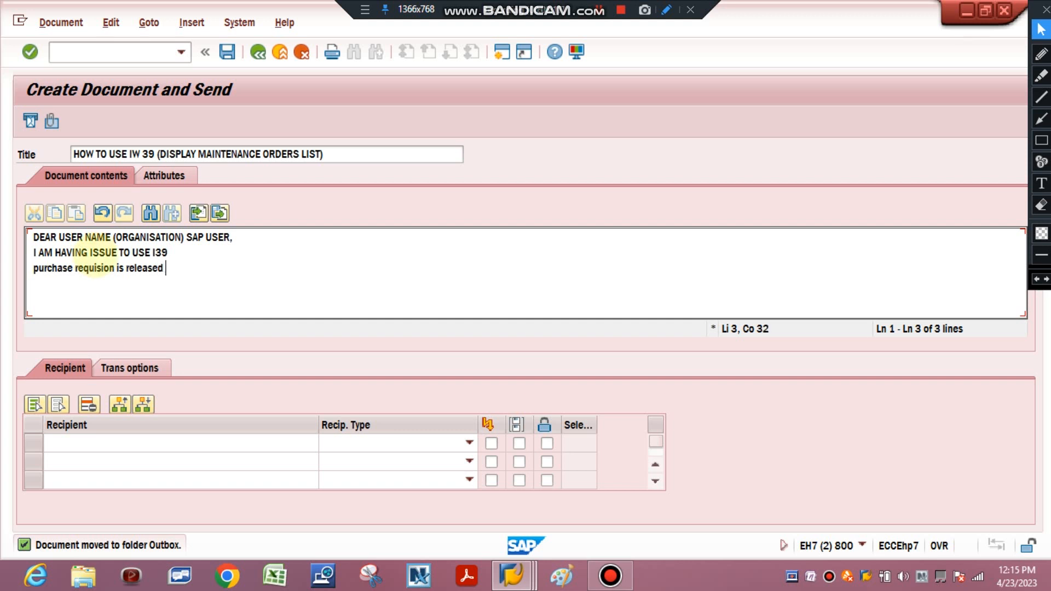
{"action": "type", "text": "but purchase iord"}
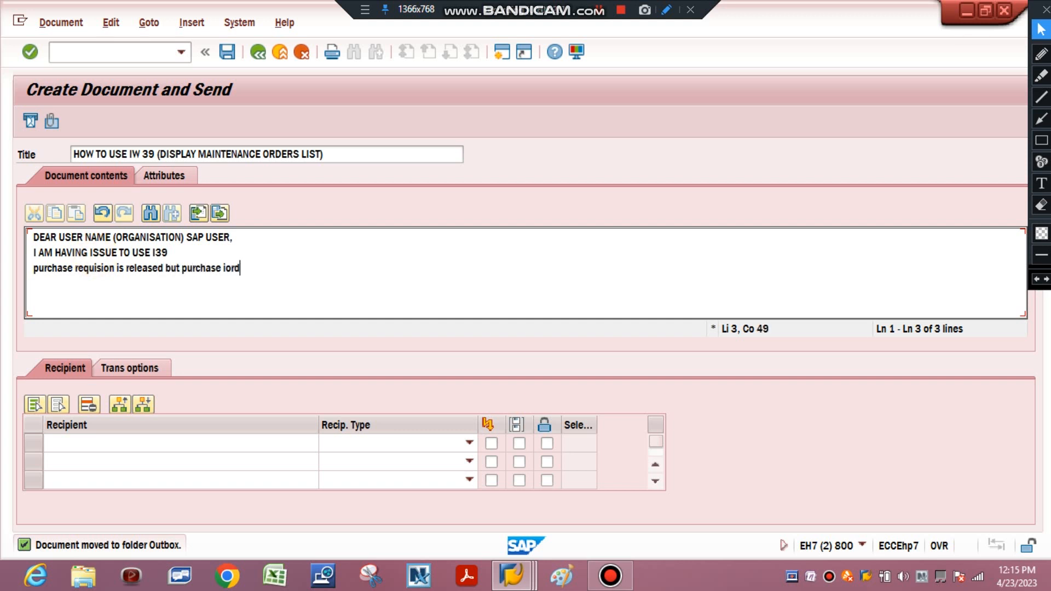
{"action": "type", "text": "er not generated"}
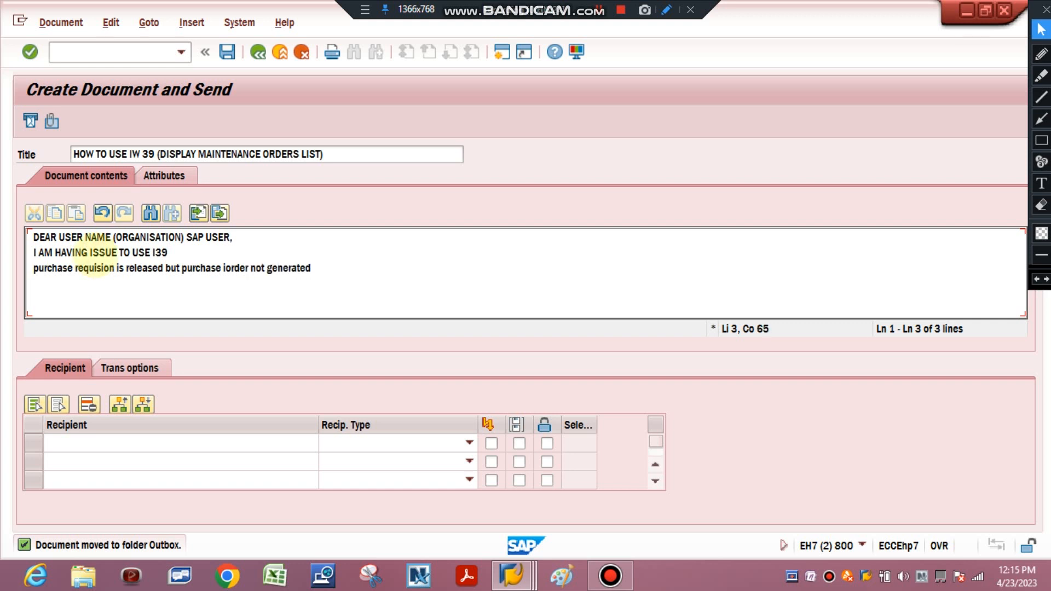
{"action": "type", "text": " (\\"}
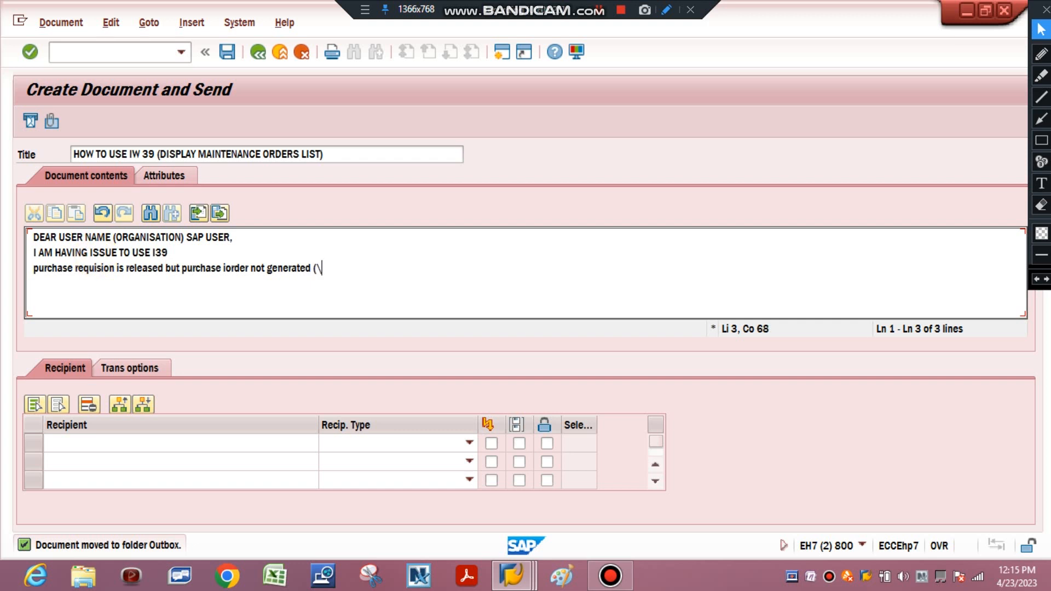
{"action": "type", "text": "\\\\purchase)"}
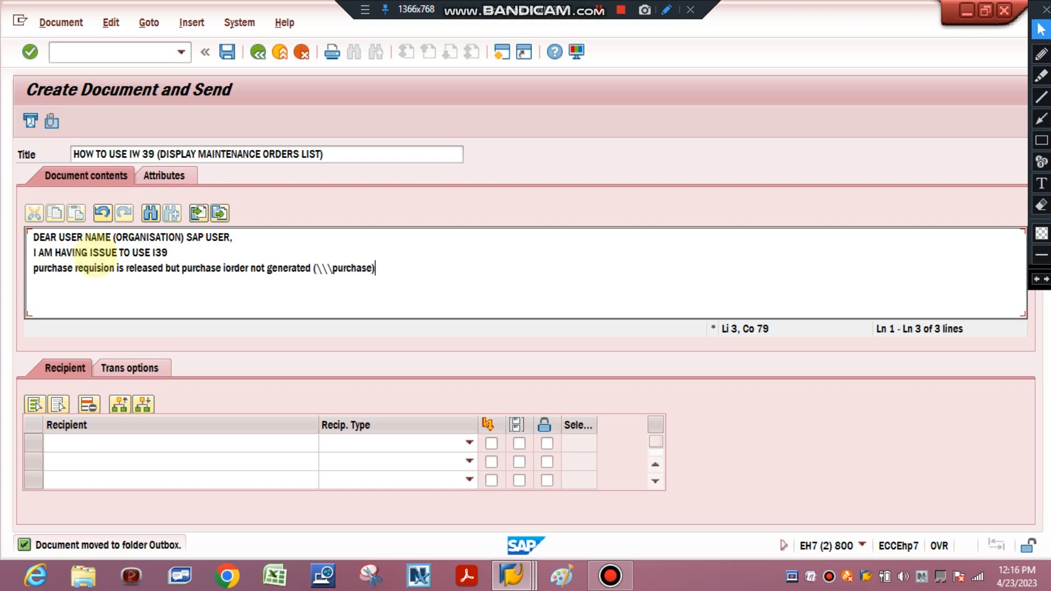
{"action": "key", "text": "Return"}
Start the fourth message line with "PO made and material under transit,"
{"action": "type", "text": "PO made "}
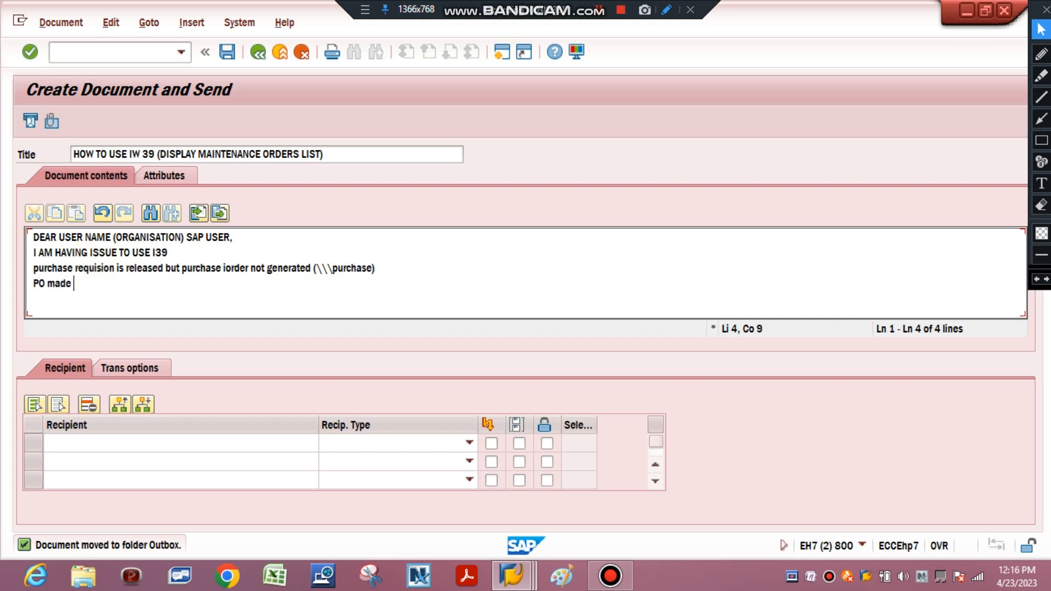
{"action": "type", "text": "and material und"}
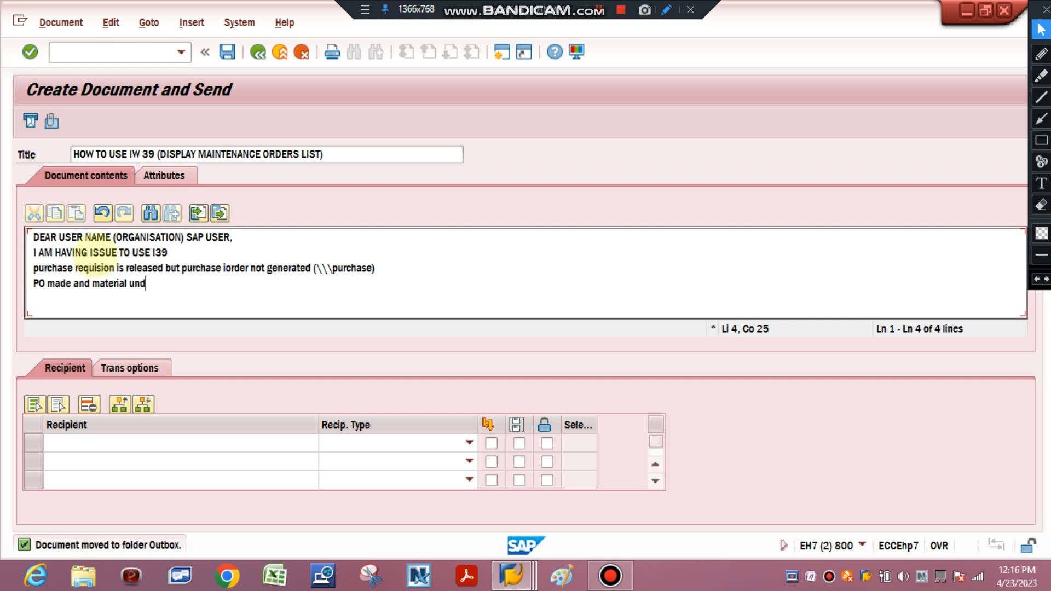
{"action": "type", "text": "er transi"}
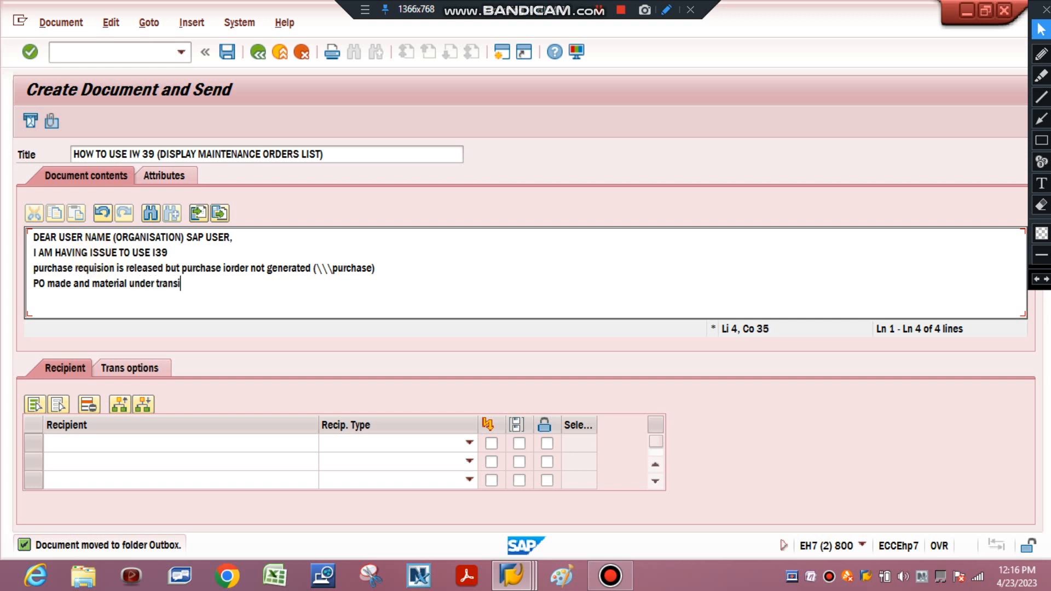
{"action": "type", "text": "t,whetgher it"}
Continue the fourth message line with the question "whether it has been recoeved by store?"
{"action": "key", "text": "Return"}
{"action": "key", "text": "Return"}
{"action": "key", "text": "Return"}
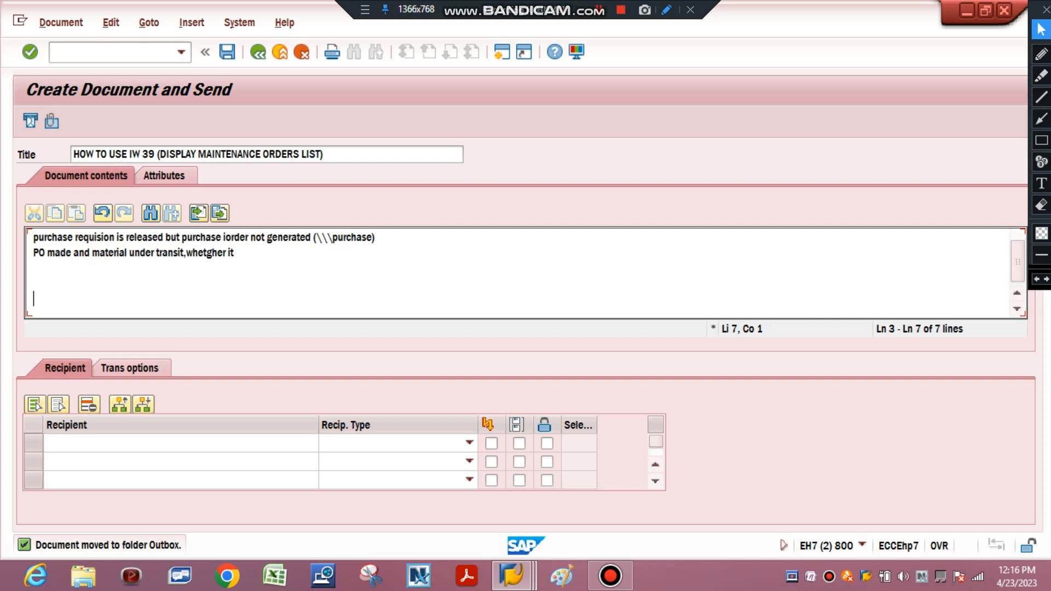
{"action": "key", "text": "BackSpace"}
{"action": "key", "text": "BackSpace"}
{"action": "key", "text": "BackSpace"}
{"action": "key", "text": "BackSpace"}
{"action": "key", "text": "BackSpace"}
{"action": "key", "text": "BackSpace"}
{"action": "key", "text": "BackSpace"}
{"action": "key", "text": "BackSpace"}
{"action": "key", "text": "BackSpace"}
{"action": "key", "text": "BackSpace"}
{"action": "key", "text": "BackSpace"}
{"action": "key", "text": "BackSpace"}
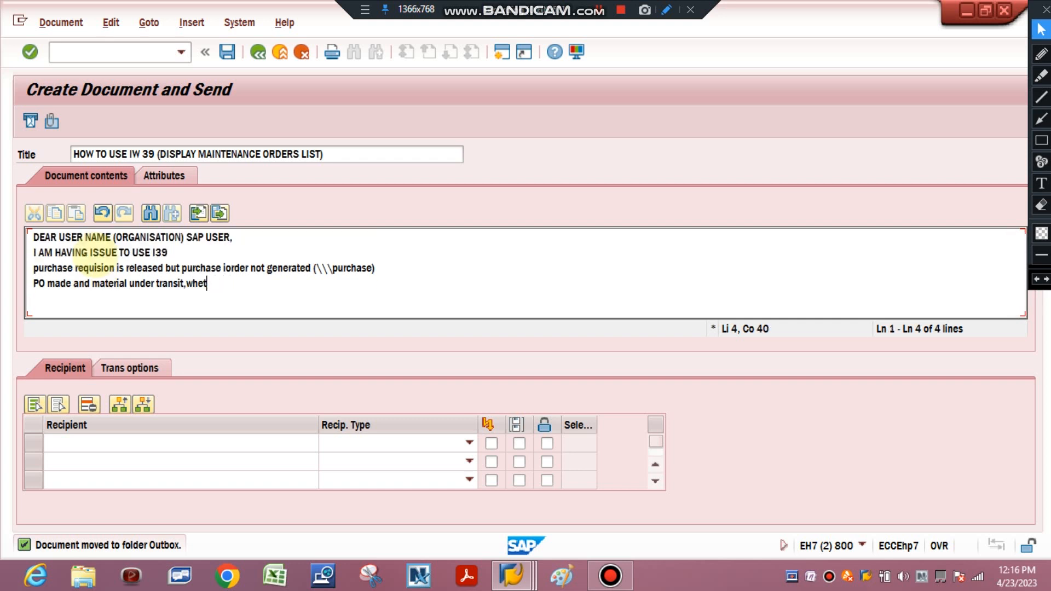
{"action": "type", "text": "eth"}
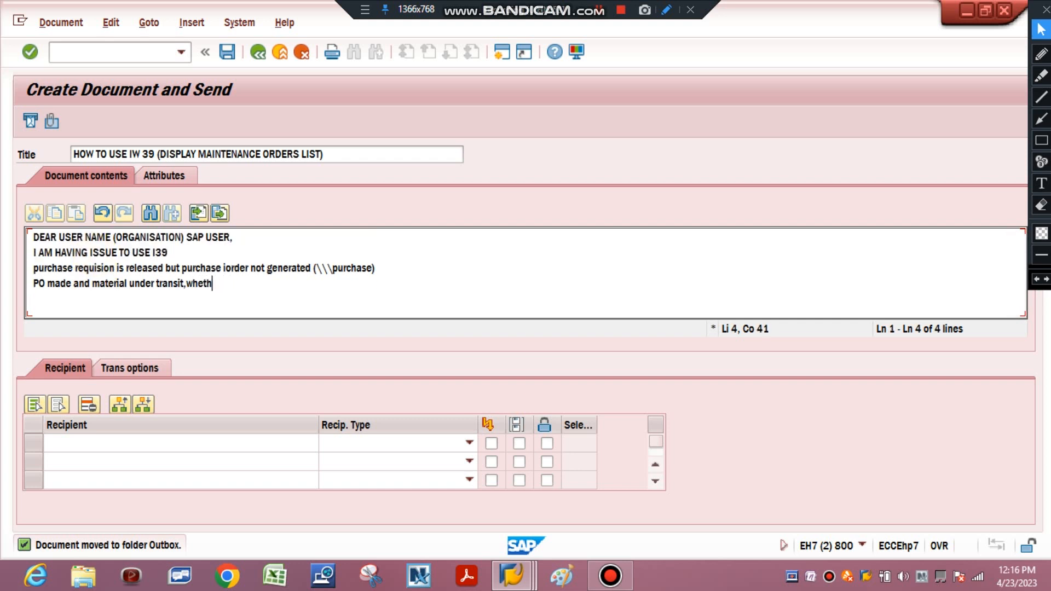
{"action": "type", "text": "er it has been reco"}
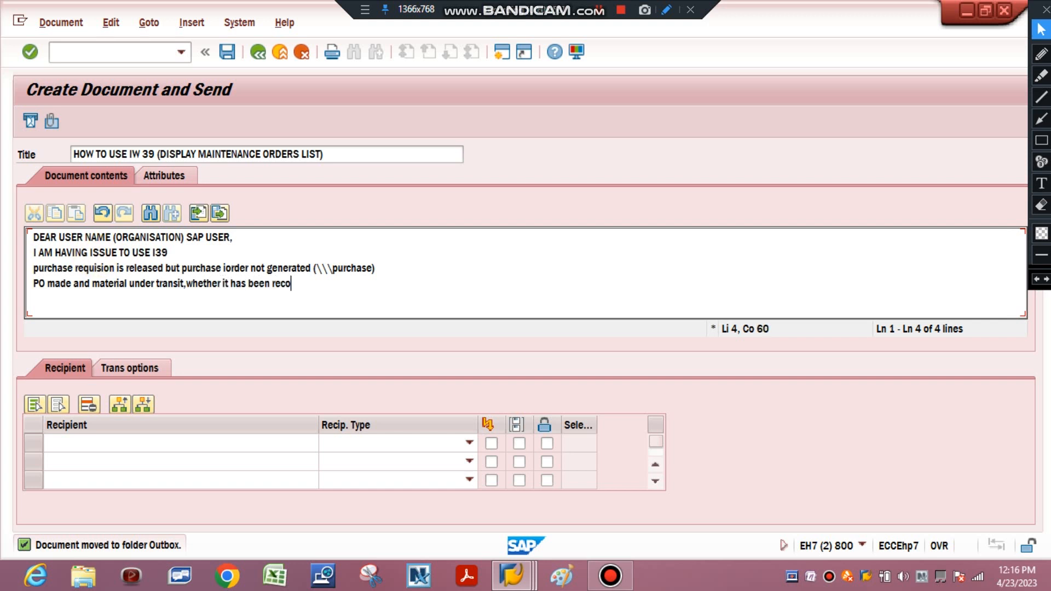
{"action": "type", "text": "eved by store?  ("}
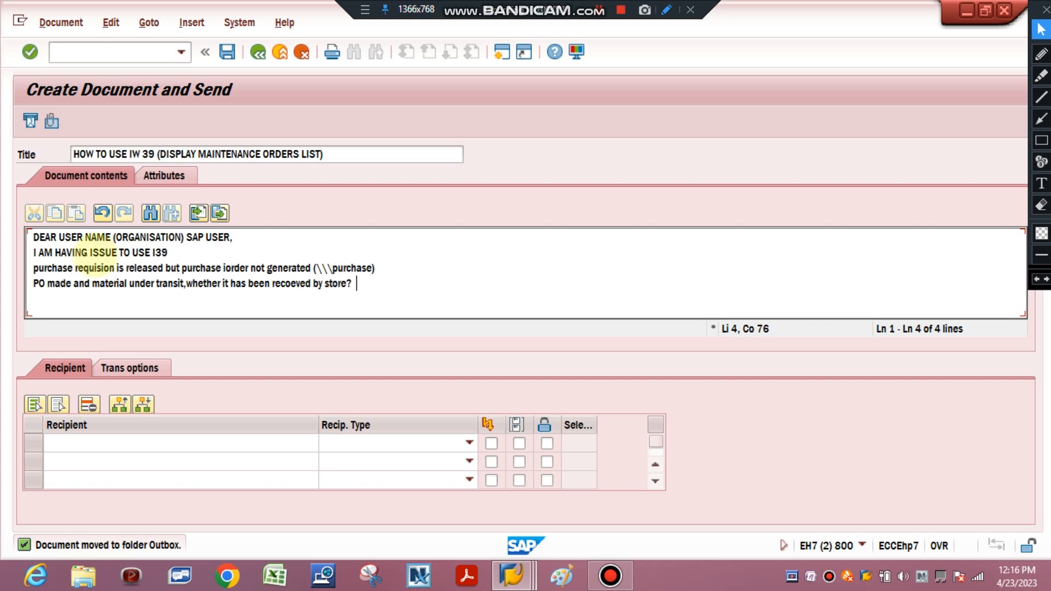
{"action": "type", "text": "Store depar"}
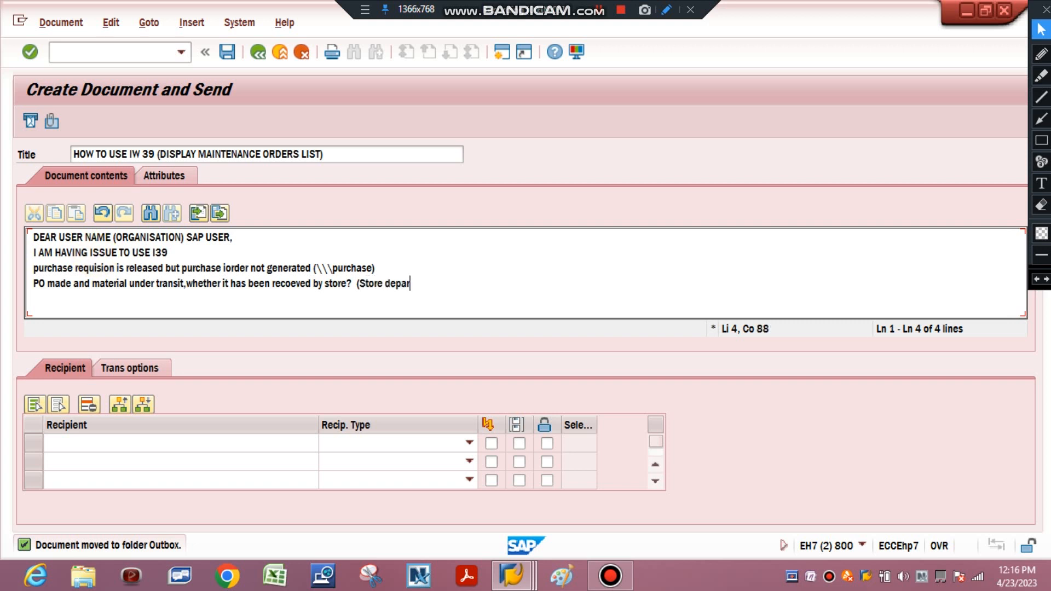
{"action": "type", "text": "tmengt)"}
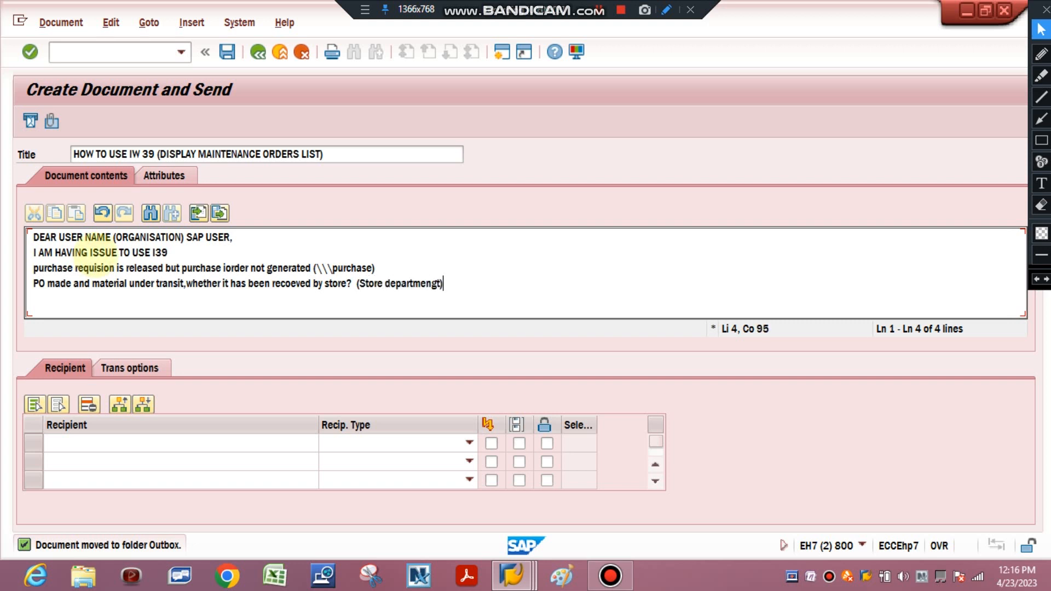
Complete the question about the store with the note "(Store departmengt)" and start a new line
{"action": "key", "text": "Return"}
Write the request "Please make notification for leakage in xxxxx" on the fifth message line
{"action": "type", "text": "\\"}
{"action": "key", "text": "BackSpace"}
{"action": "type", "text": "Please "}
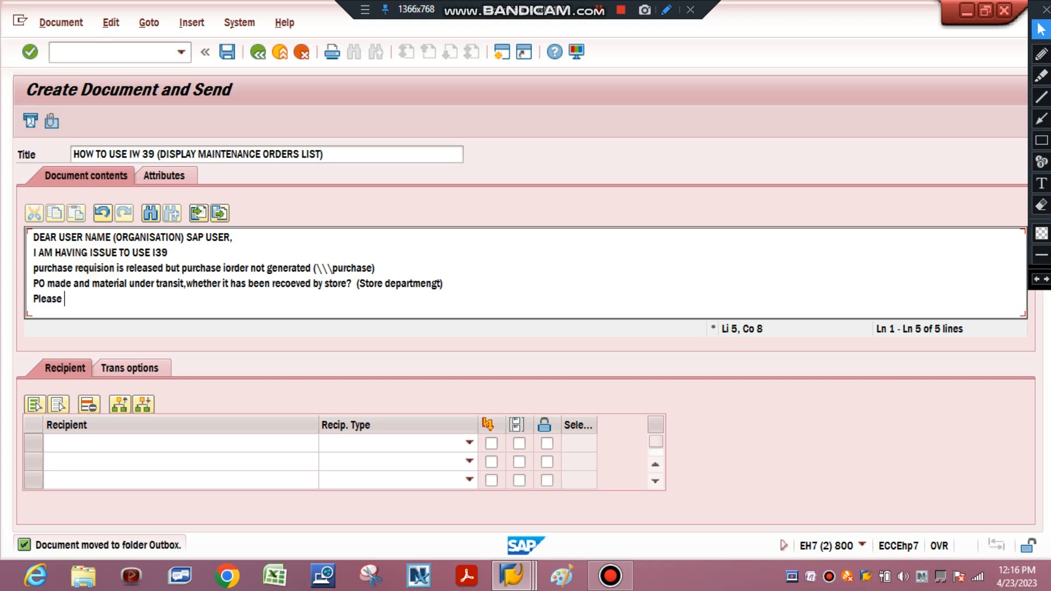
{"action": "type", "text": "make not"}
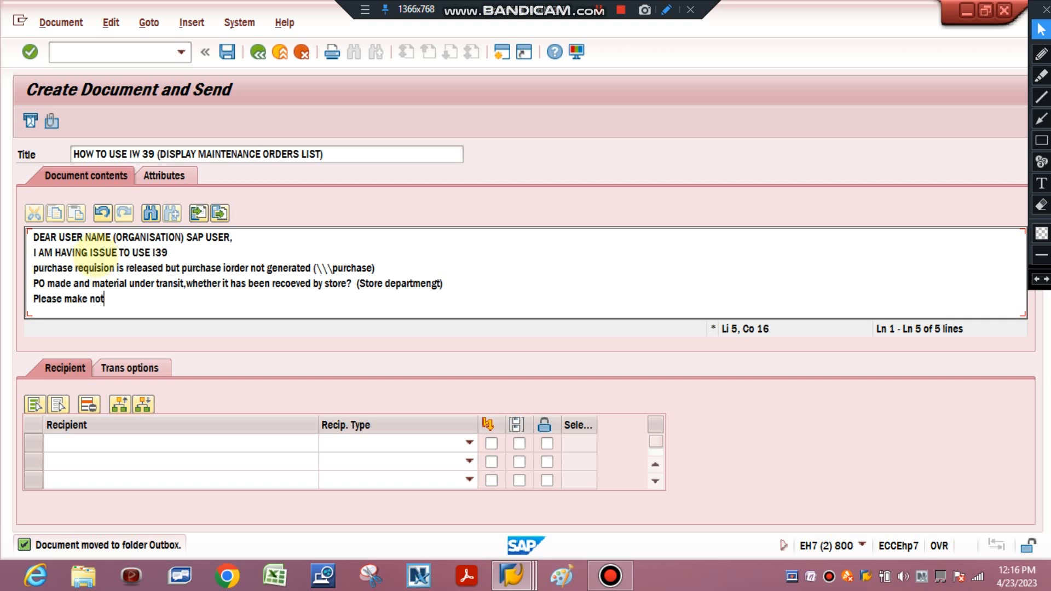
{"action": "type", "text": "ification f"}
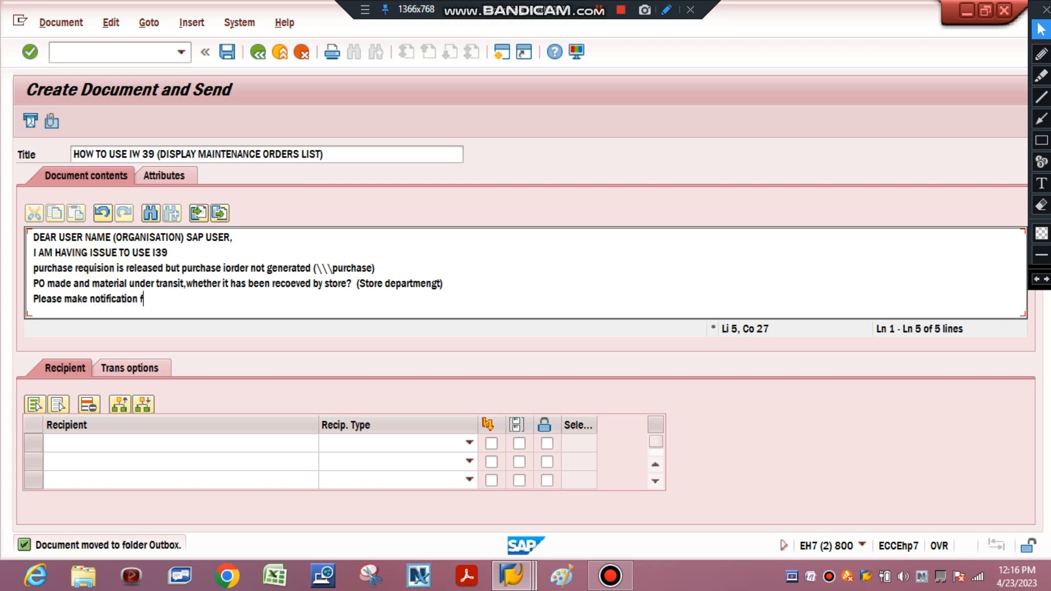
{"action": "type", "text": "or leakage in xxxx"}
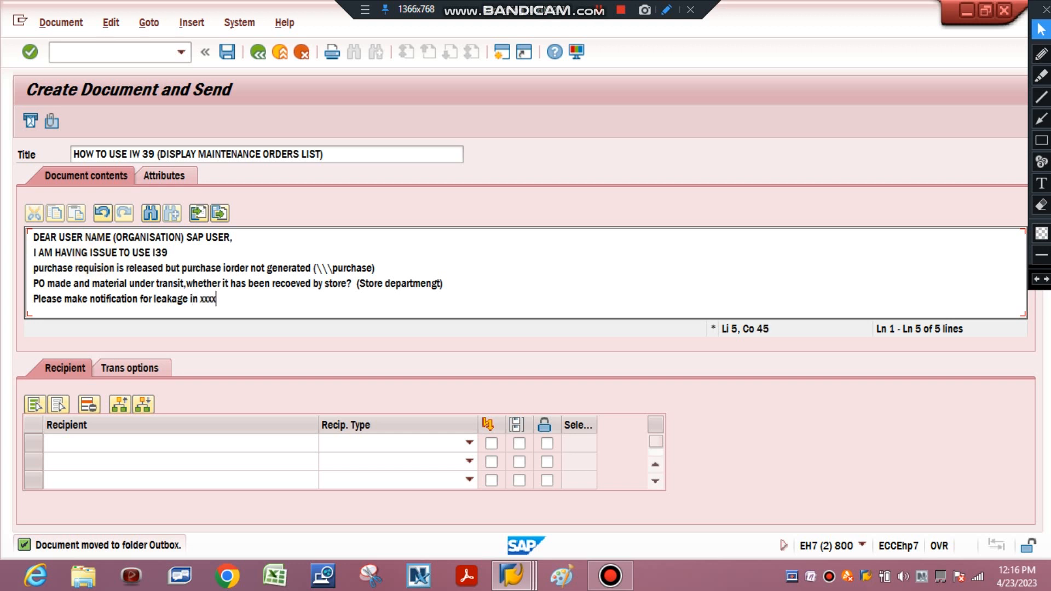
{"action": "type", "text": "x ("}
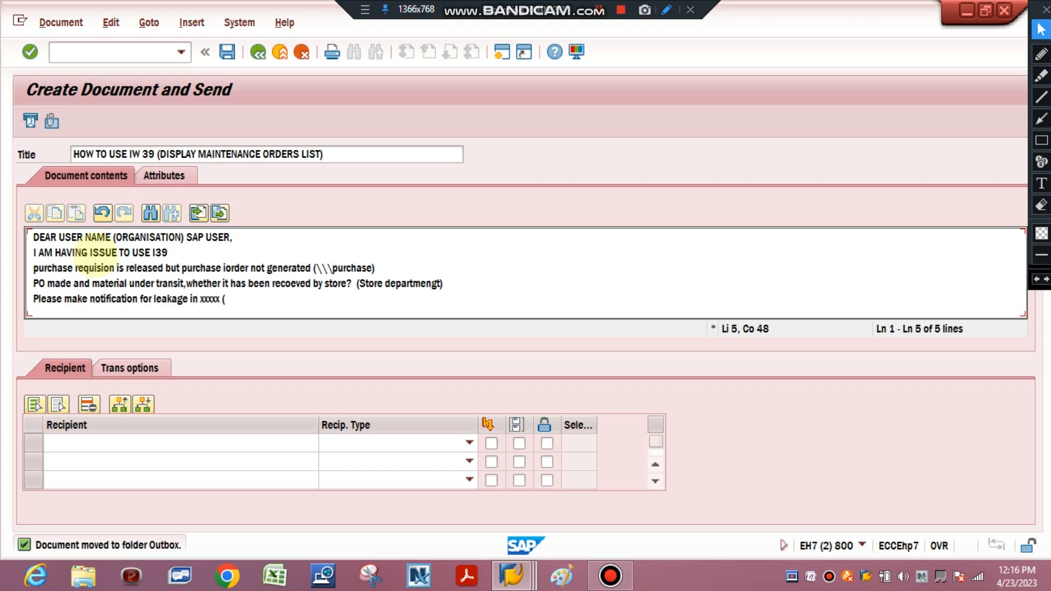
{"action": "type", "text": "purchase de"}
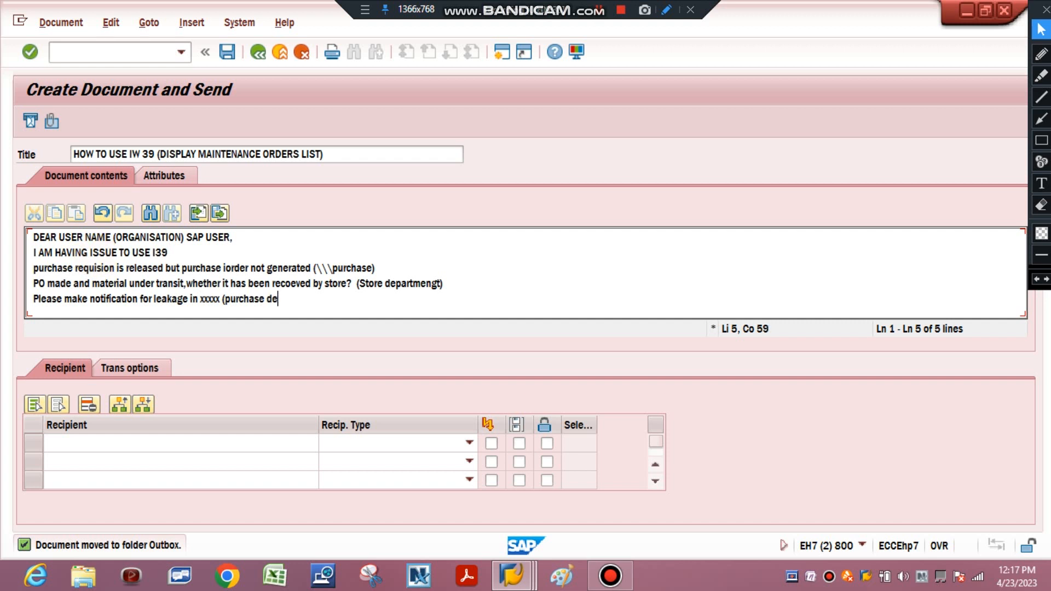
{"action": "type", "text": "part"}
Complete the leakage request with the note "(production department)" and start a new line
{"action": "key", "text": "BackSpace"}
{"action": "key", "text": "BackSpace"}
{"action": "key", "text": "BackSpace"}
{"action": "key", "text": "BackSpace"}
{"action": "key", "text": "BackSpace"}
{"action": "key", "text": "BackSpace"}
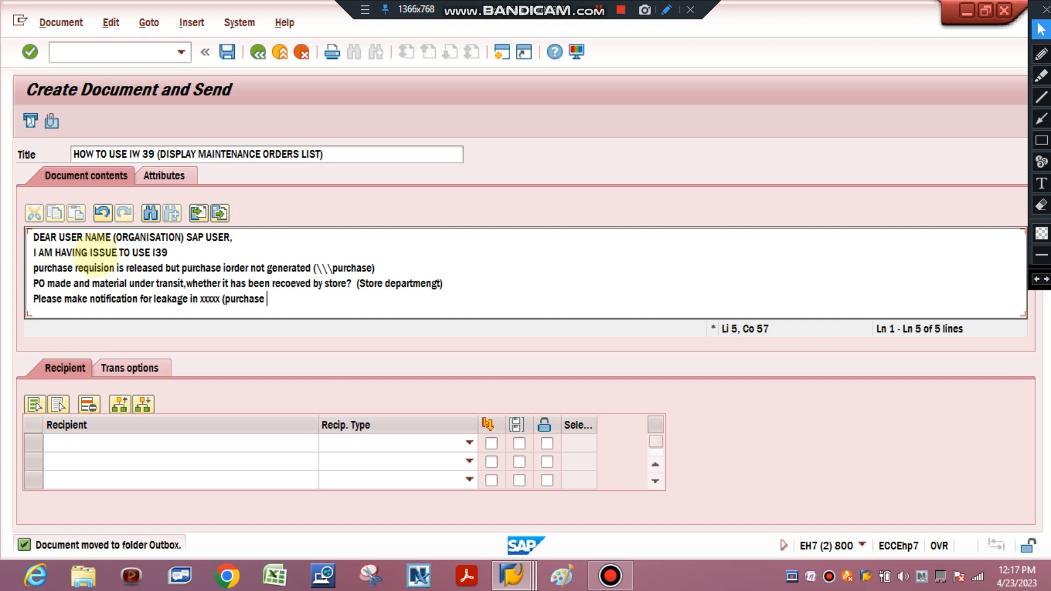
{"action": "key", "text": "BackSpace"}
{"action": "key", "text": "BackSpace"}
{"action": "key", "text": "BackSpace"}
{"action": "key", "text": "BackSpace"}
{"action": "key", "text": "BackSpace"}
{"action": "key", "text": "BackSpace"}
{"action": "key", "text": "BackSpace"}
{"action": "key", "text": "BackSpace"}
{"action": "type", "text": "production"}
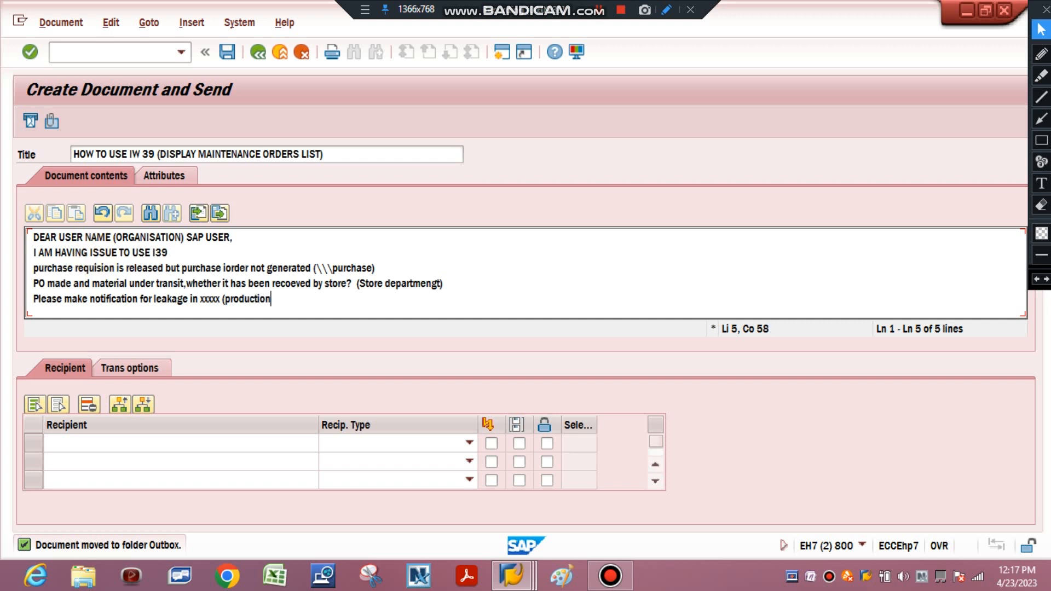
{"action": "type", "text": " department)"}
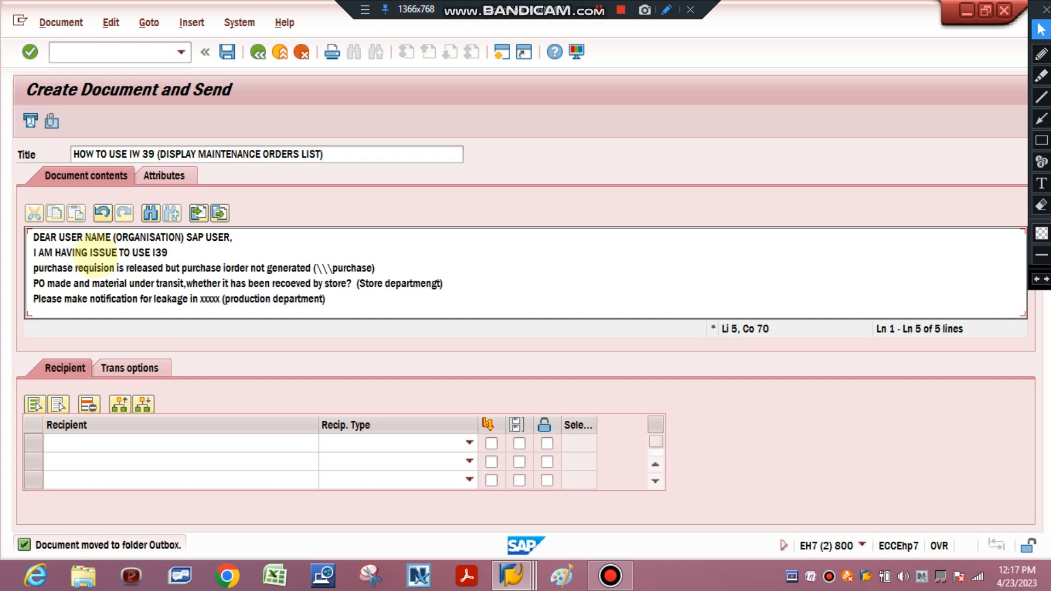
{"action": "key", "text": "Return"}
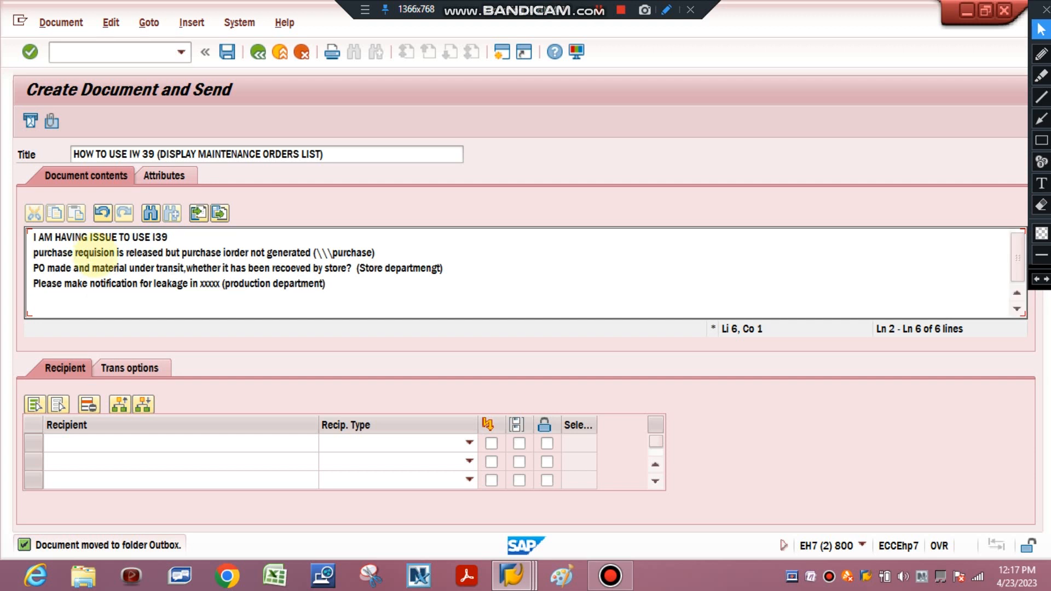
Write "this need to be correct" on the sixth message line
{"action": "type", "text": "th"}
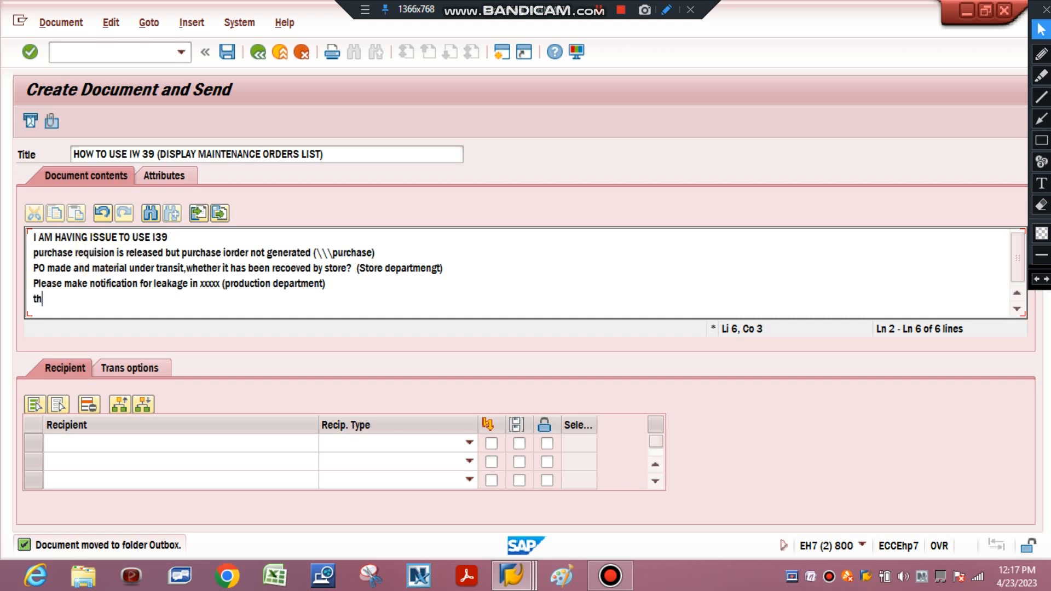
{"action": "type", "text": "is is to"}
{"action": "key", "text": "BackSpace"}
{"action": "key", "text": "BackSpace"}
{"action": "key", "text": "BackSpace"}
{"action": "key", "text": "BackSpace"}
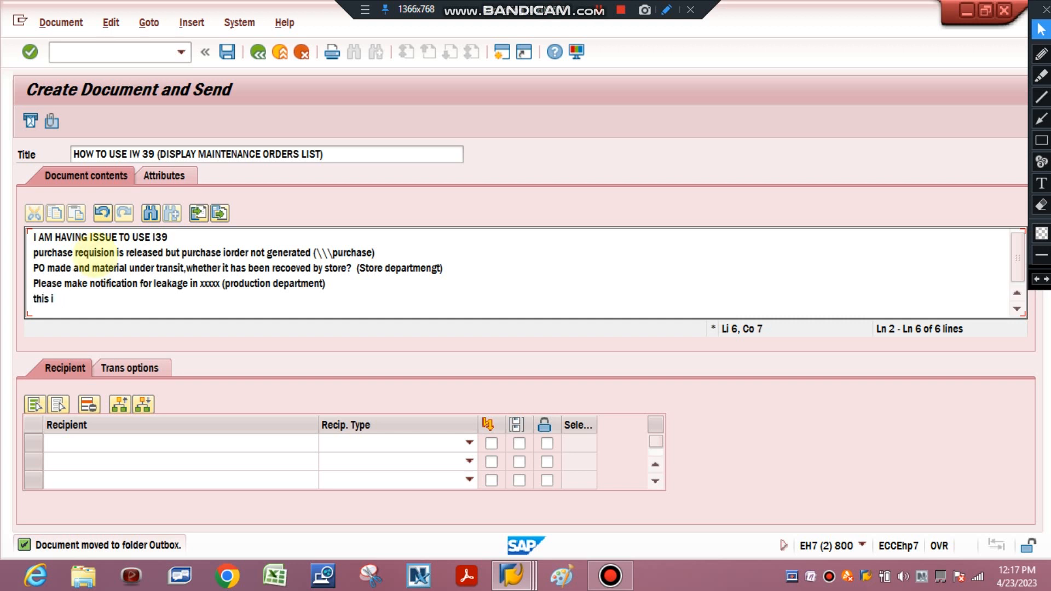
{"action": "key", "text": "BackSpace"}
{"action": "type", "text": "need t"}
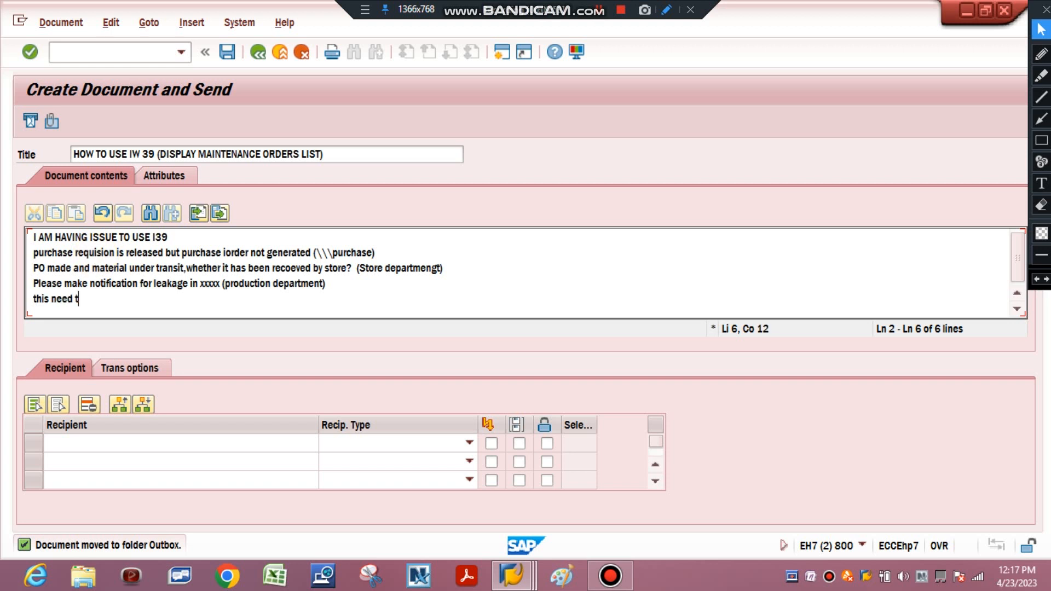
{"action": "type", "text": "o be correct"}
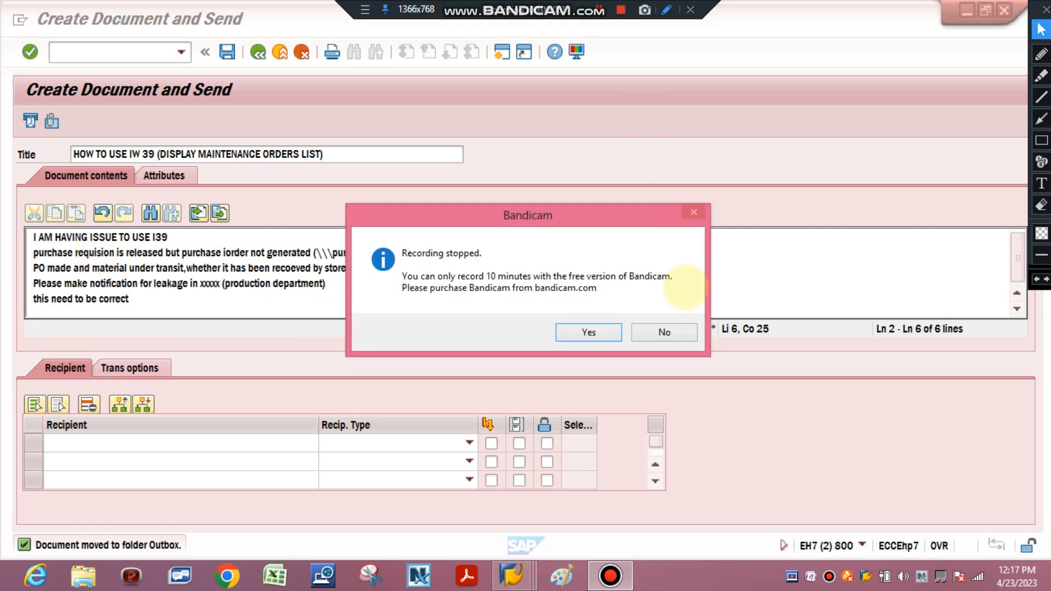
Dismiss the recorder's purchase prompt and add the note "(from purchase )" to the end of the sixth message line
{"action": "left_click", "coordinate": [664, 334]}
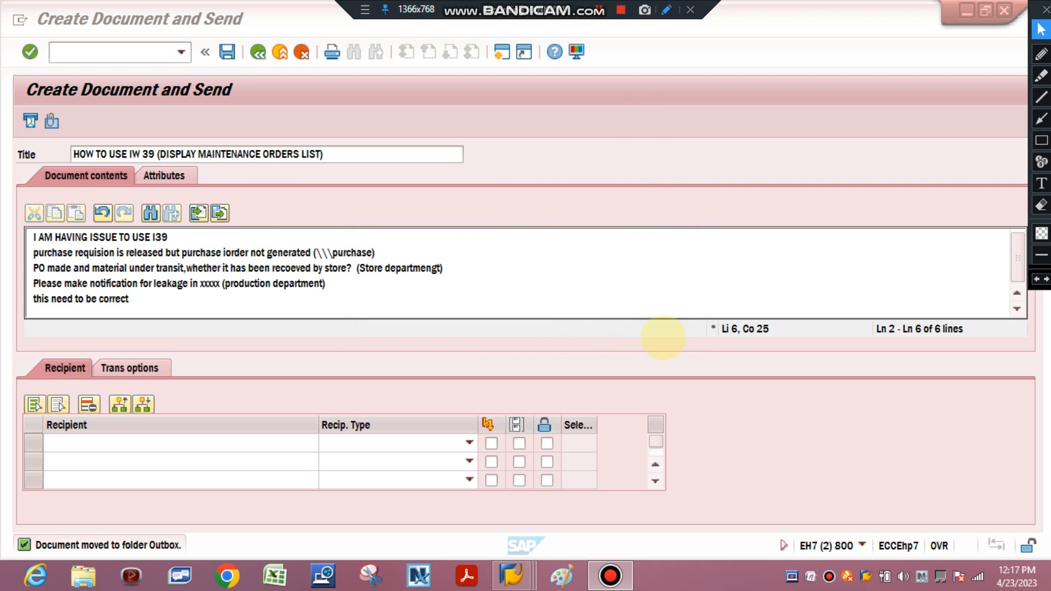
{"action": "left_click", "coordinate": [149, 300]}
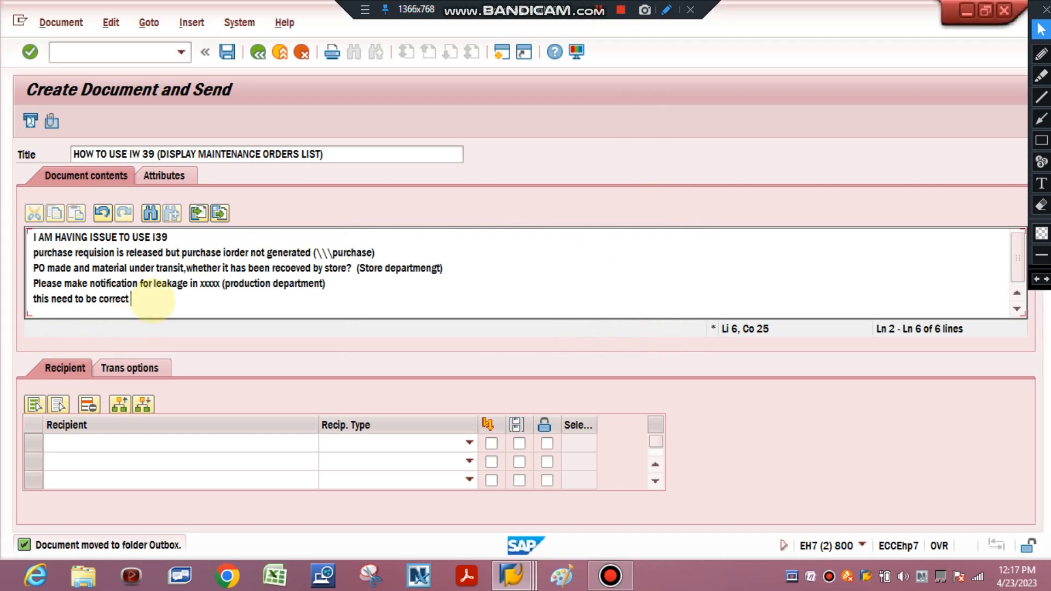
{"action": "type", "text": "(from"}
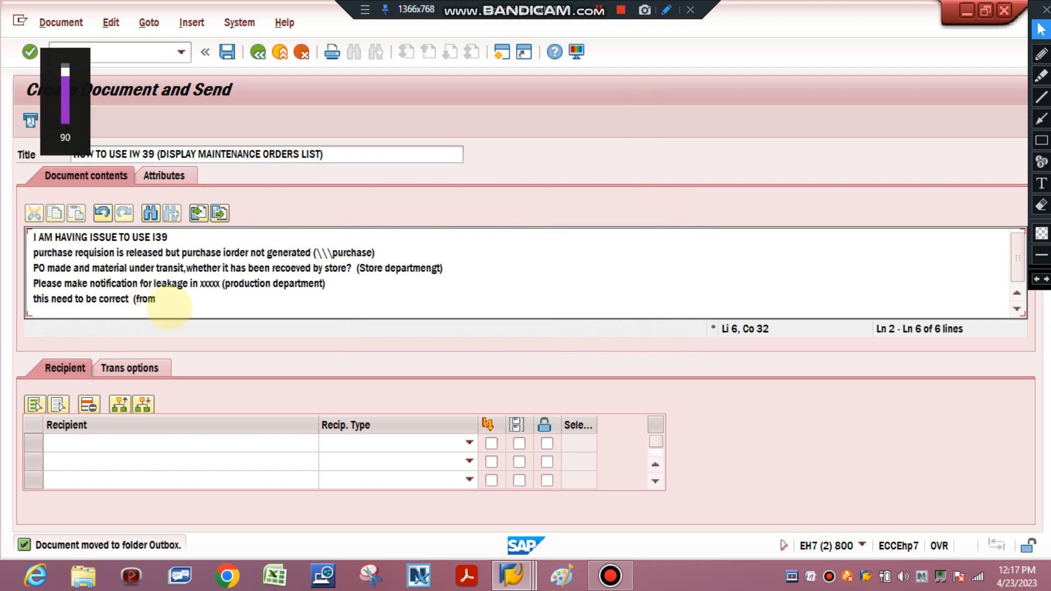
{"action": "type", "text": "purchase "}
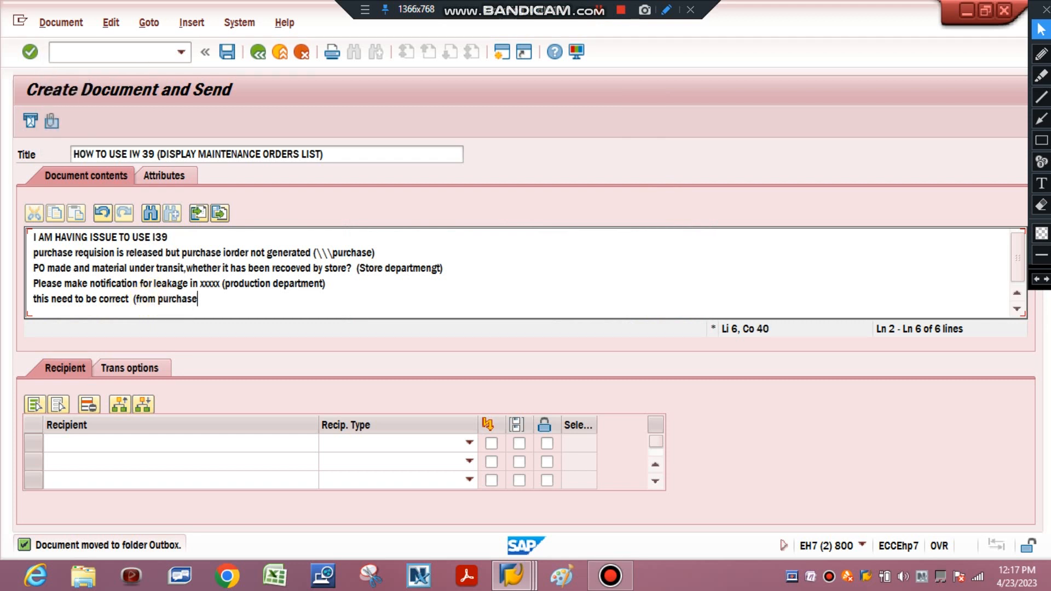
{"action": "type", "text": ") "}
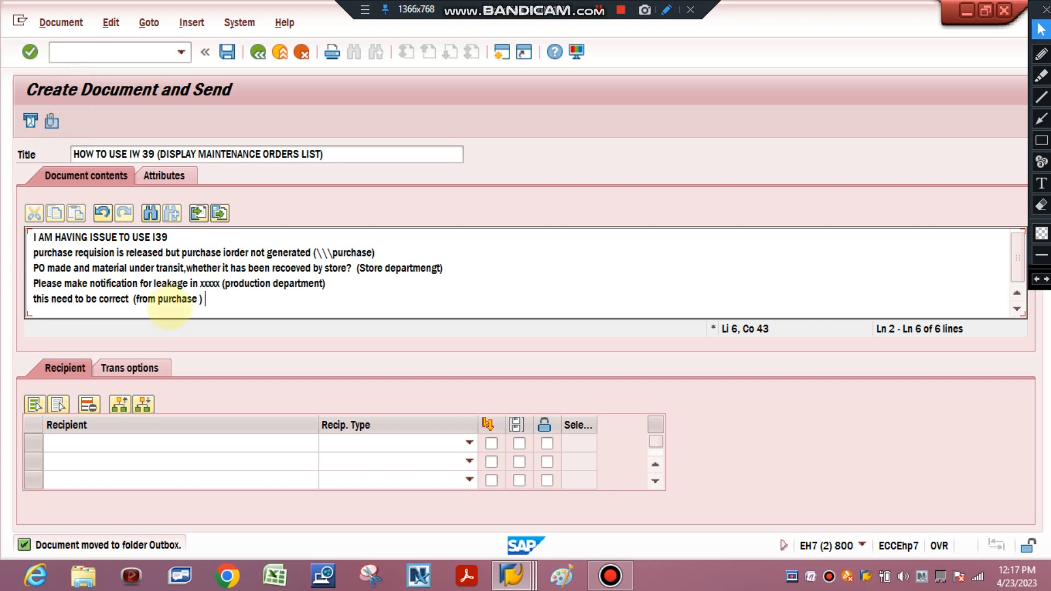
{"action": "type", "text": "amount "}
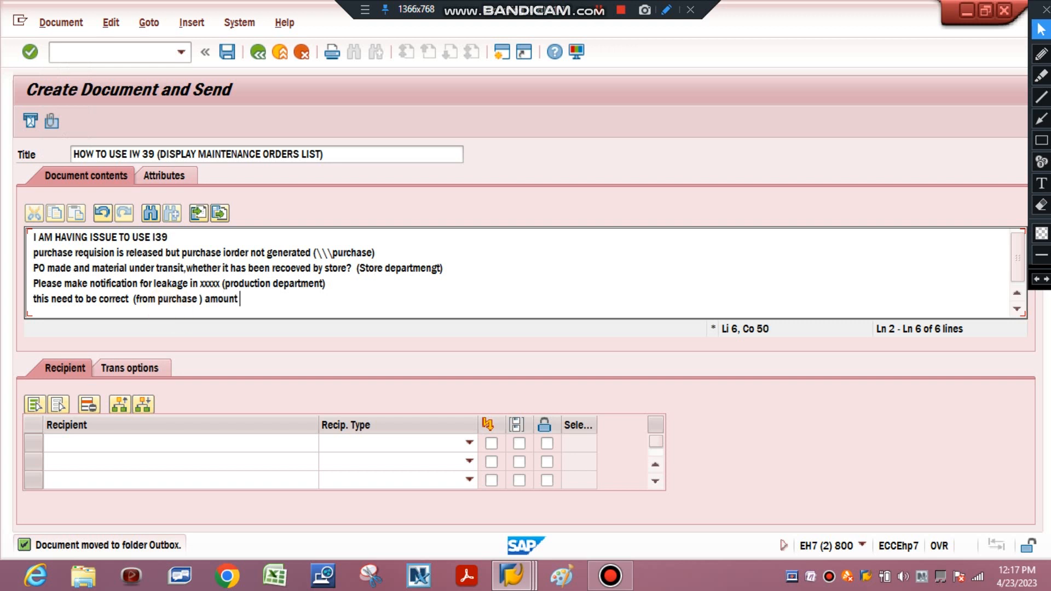
{"action": "type", "text": "of material to be che"}
Continue the sixth message line with "amount of material to be change/"
{"action": "key", "text": "BackSpace"}
{"action": "key", "text": "BackSpace"}
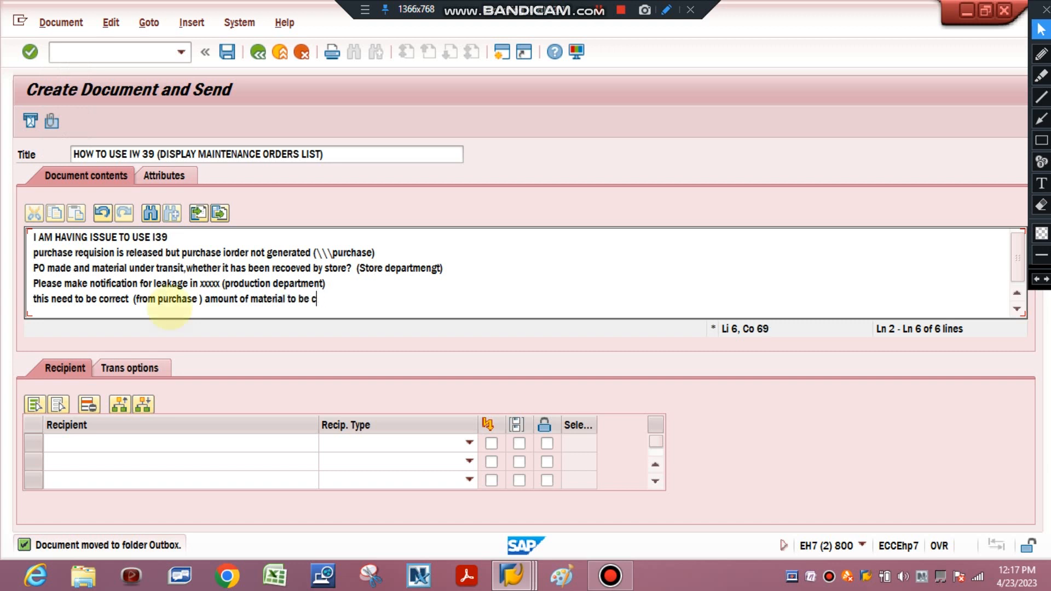
{"action": "type", "text": "hange/"}
{"action": "type", "text": "\\PR"}
Extend the material change request with "PR/SPR under release"
{"action": "key", "text": "BackSpace"}
{"action": "key", "text": "BackSpace"}
{"action": "type", "text": "PR/SP"}
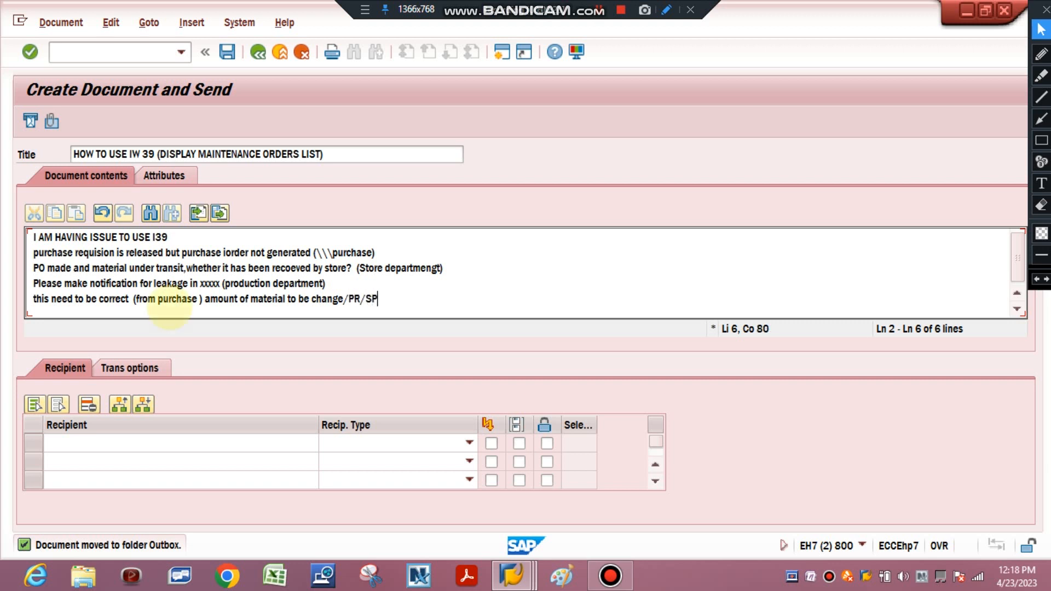
{"action": "type", "text": "R u"}
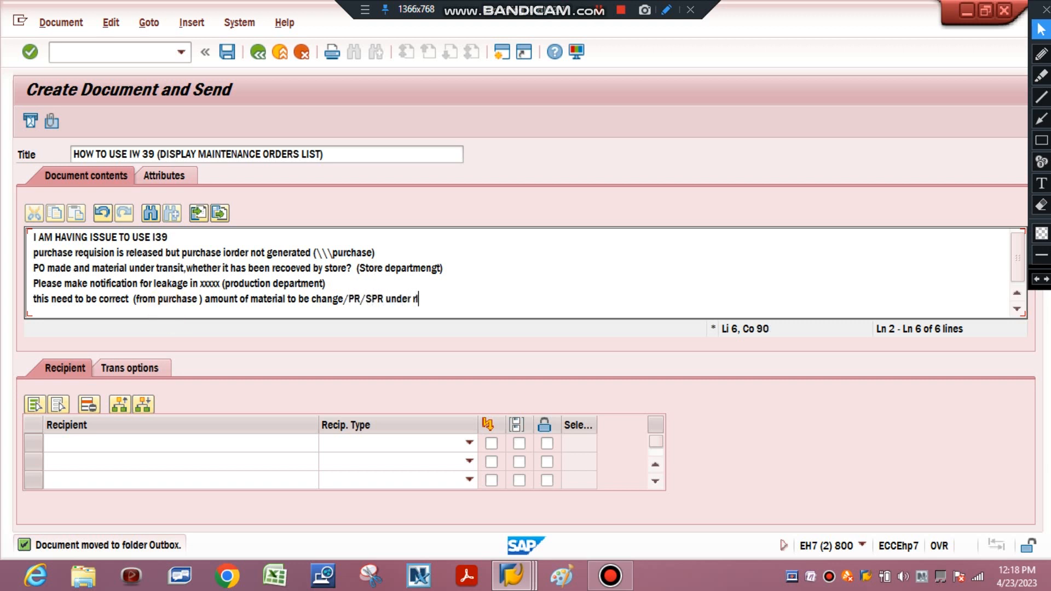
{"action": "type", "text": "nder rleak"}
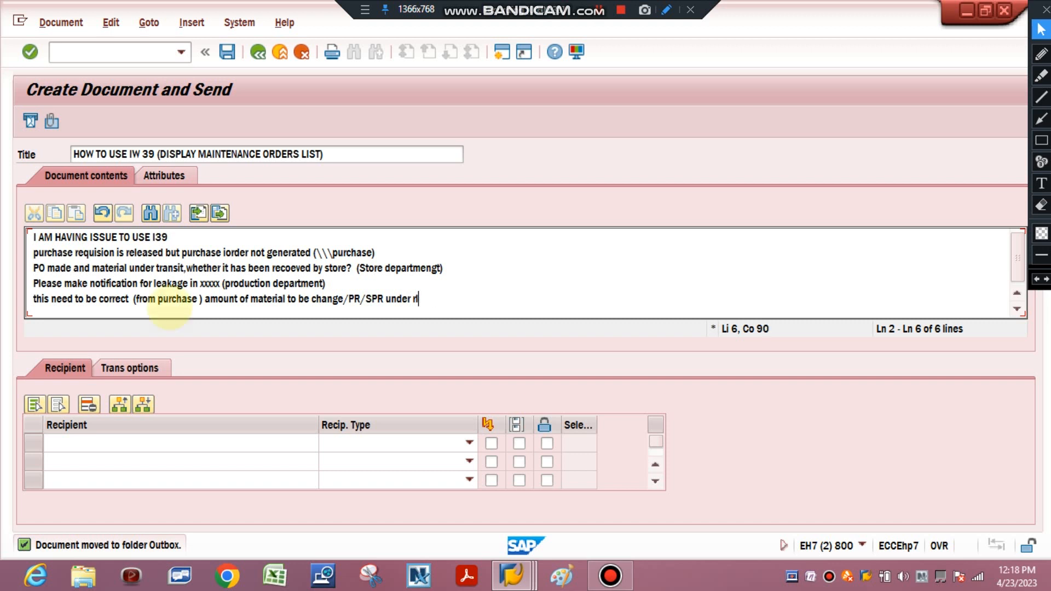
{"action": "type", "text": "elease pl do the ne"}
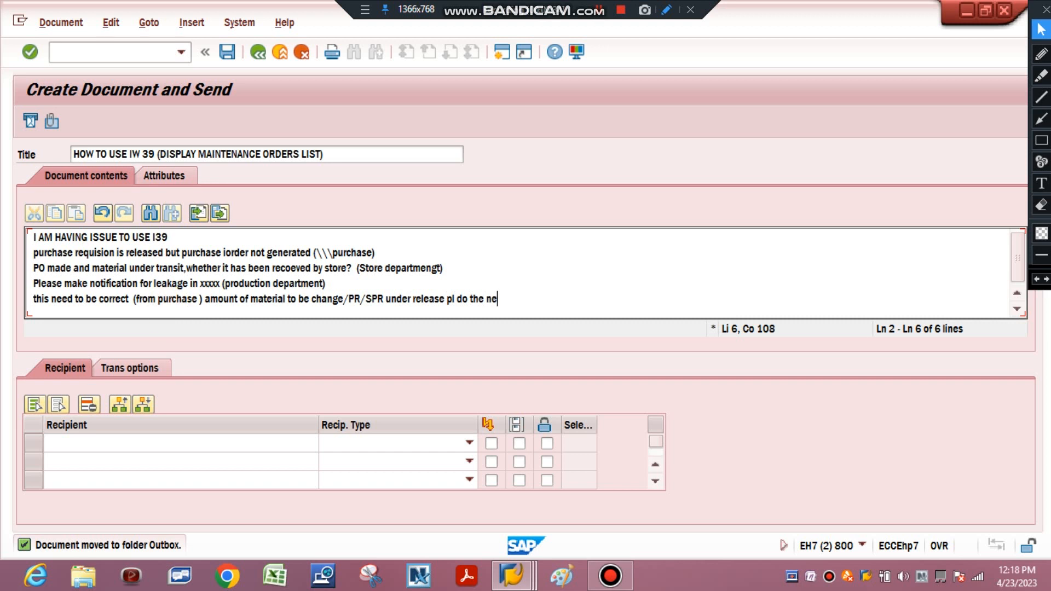
{"action": "type", "text": "edful"}
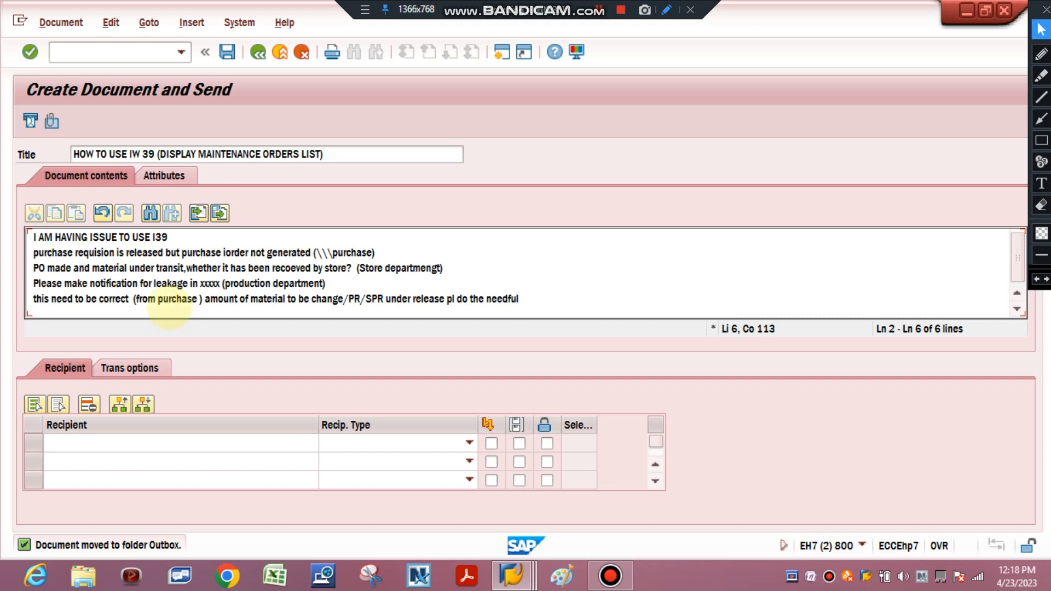
Finish the sixth message line with "pl do the needful" and start a new line
{"action": "key", "text": "Return"}
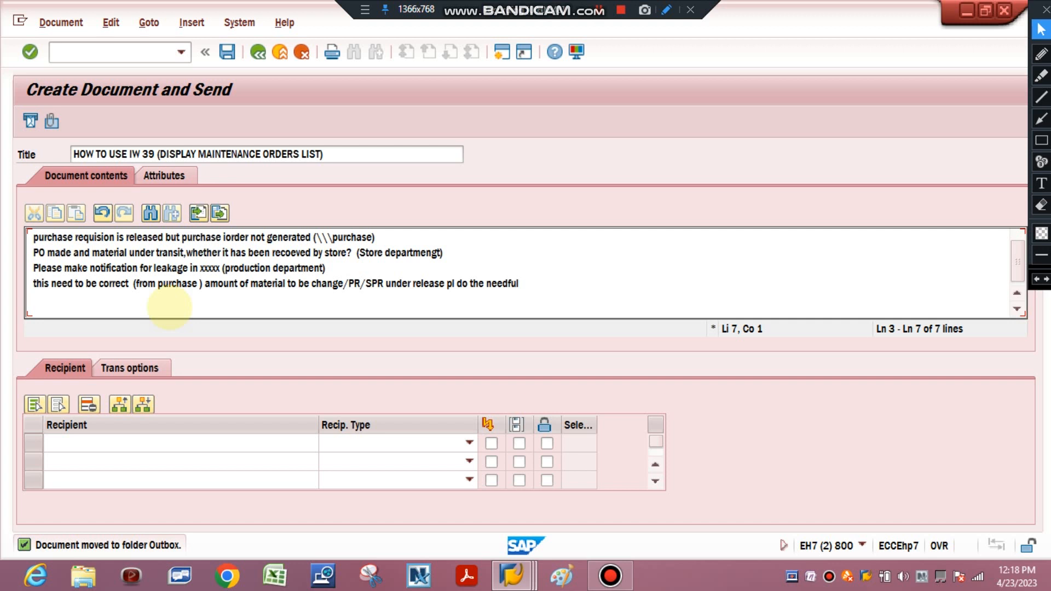
Write "why there is many breakdown in xxxxxx" on the seventh message line
{"action": "type", "text": "wh"}
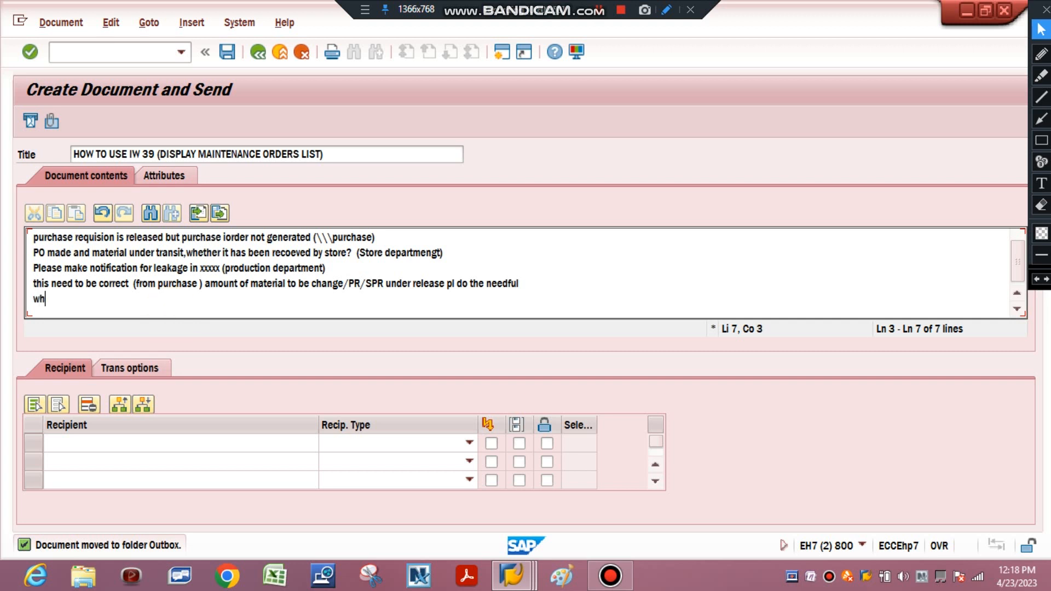
{"action": "type", "text": "y there is many b"}
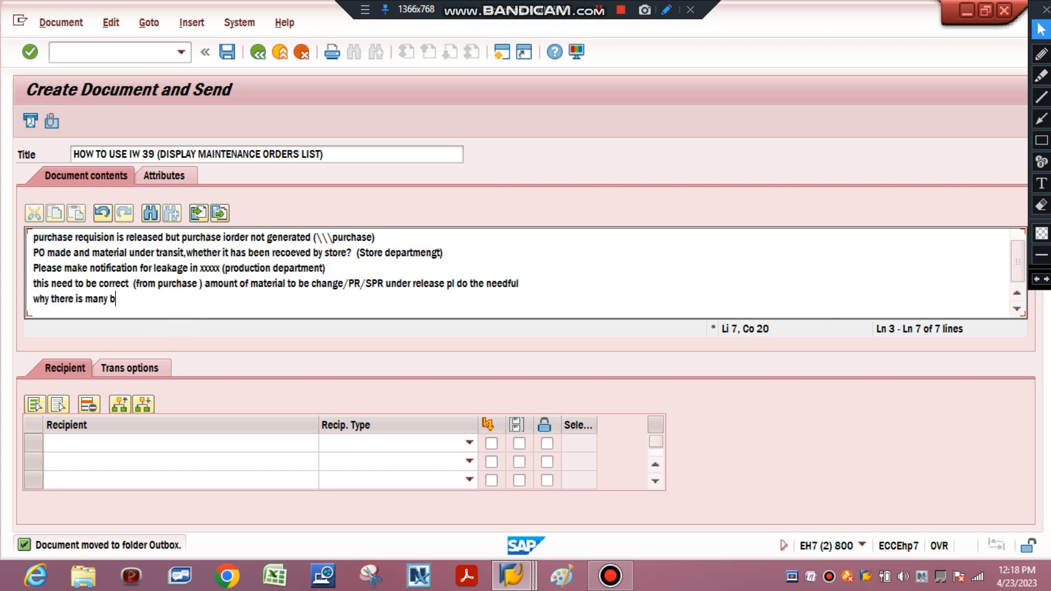
{"action": "type", "text": "reakdown in "}
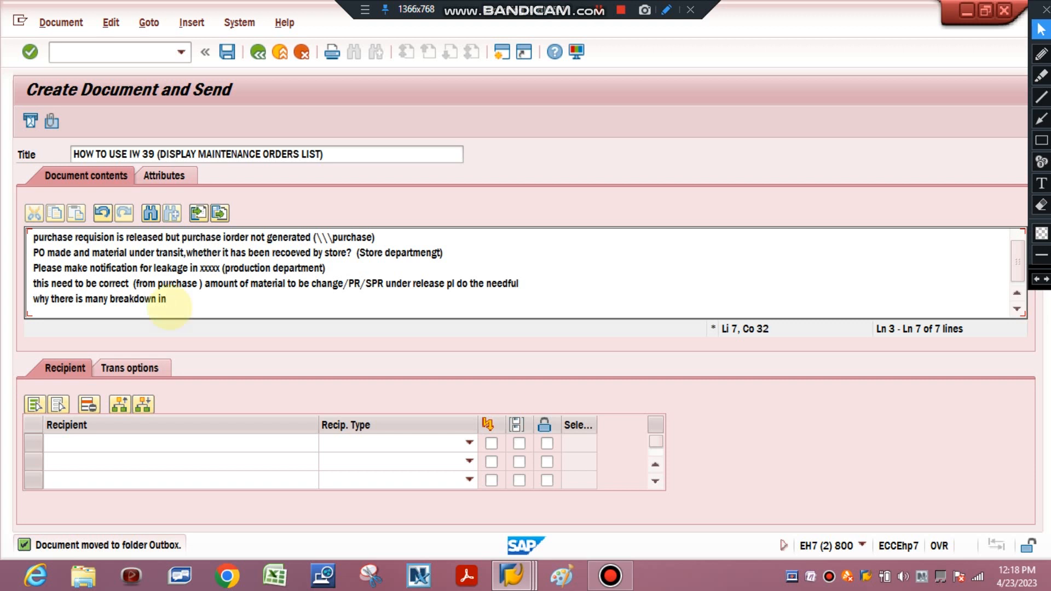
{"action": "type", "text": "xxxxxx ,make line w"}
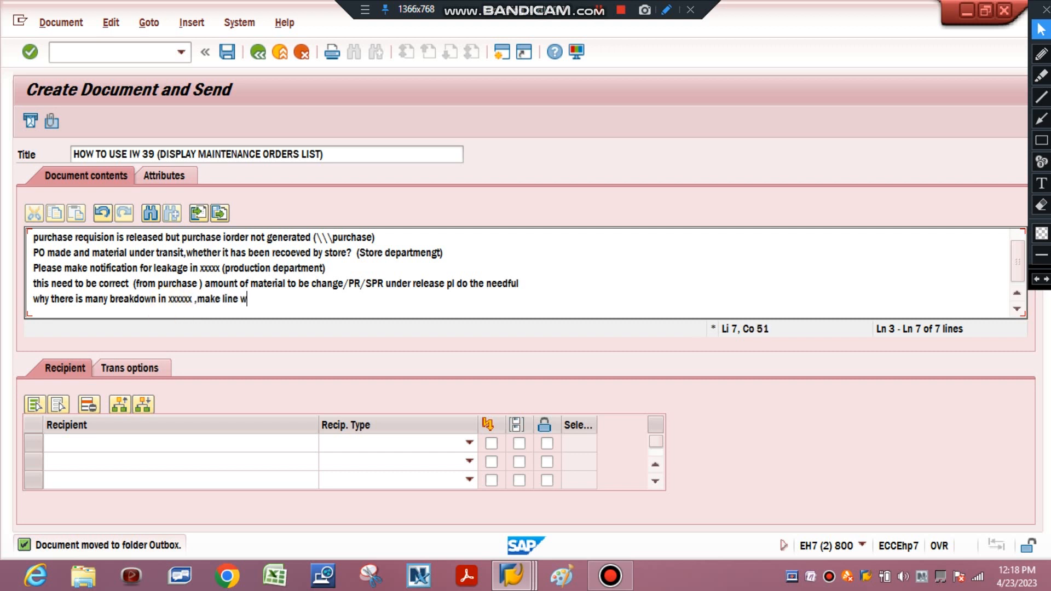
Complete the breakdown question with ",make line walk notification (HOD to shift engineer)" and start a new line
{"action": "type", "text": "alk not"}
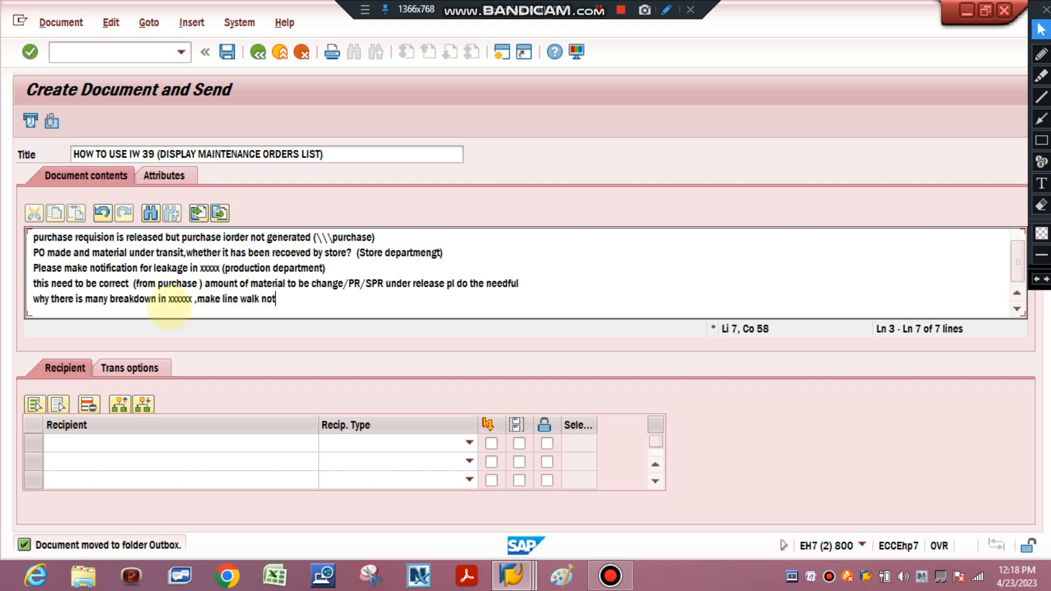
{"action": "type", "text": "ification (HOD "}
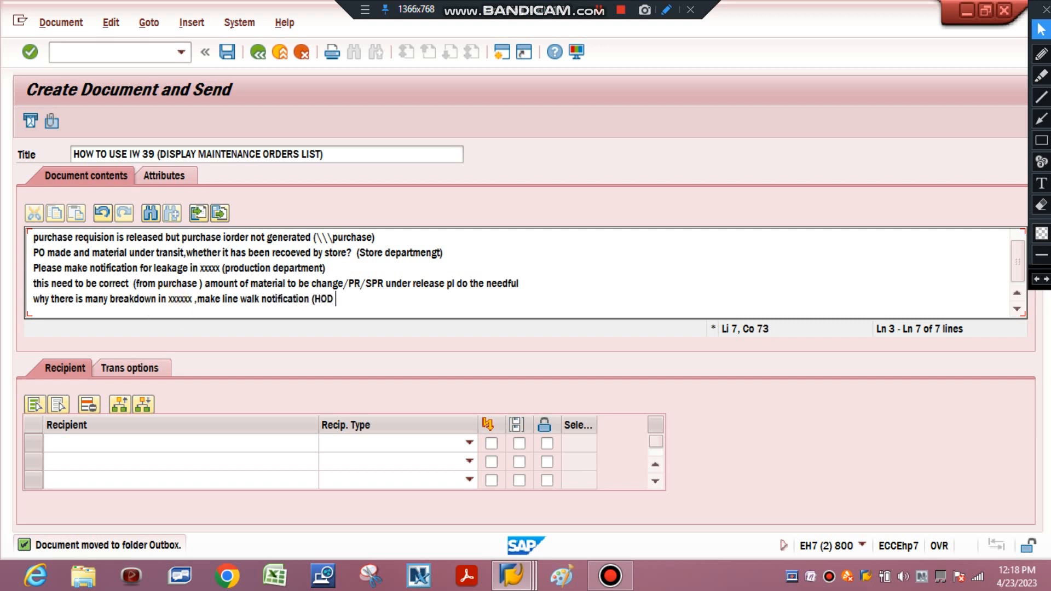
{"action": "type", "text": "to shift engineer)"}
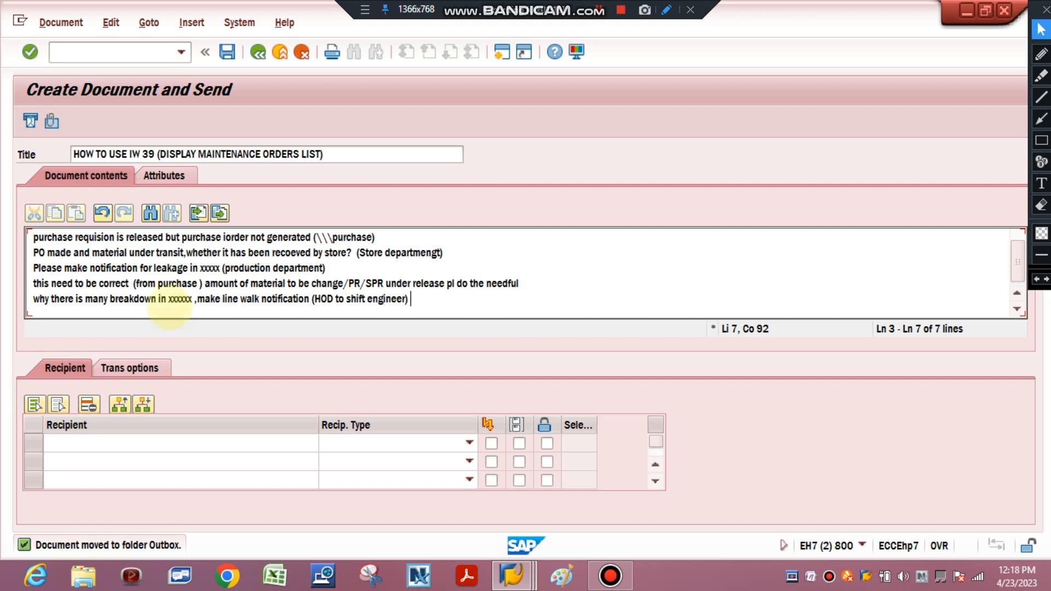
{"action": "key", "text": "Return"}
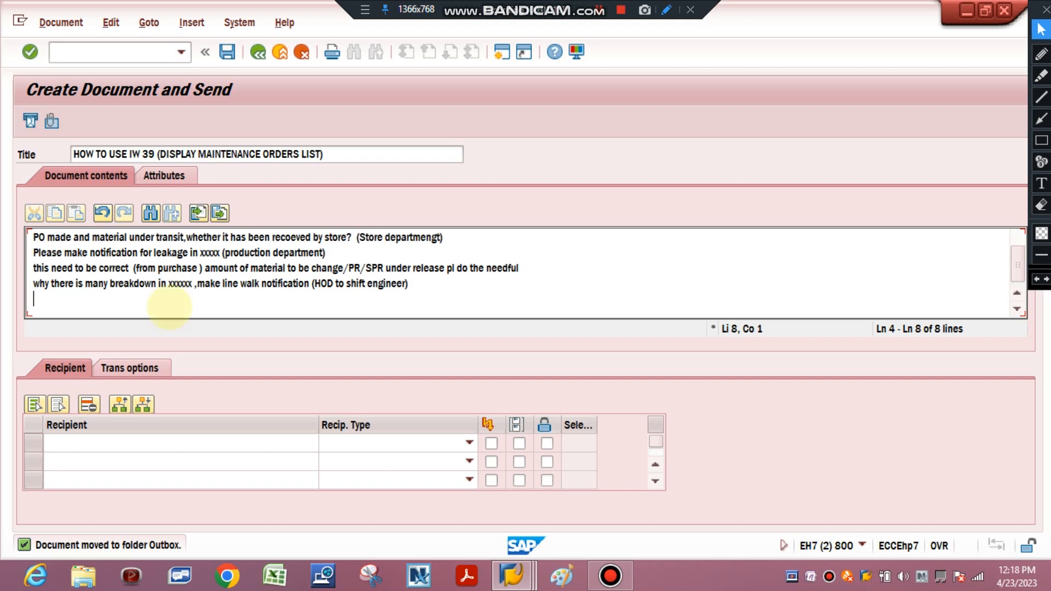
Write "HOD-User ID" on the eighth message line and start a new line
{"action": "type", "text": "HODO"}
{"action": "type", "text": "-Users"}
{"action": "key", "text": "BackSpace"}
{"action": "key", "text": "BackSpace"}
{"action": "key", "text": "BackSpace"}
{"action": "key", "text": "BackSpace"}
{"action": "type", "text": "er ID"}
{"action": "key", "text": "Return"}
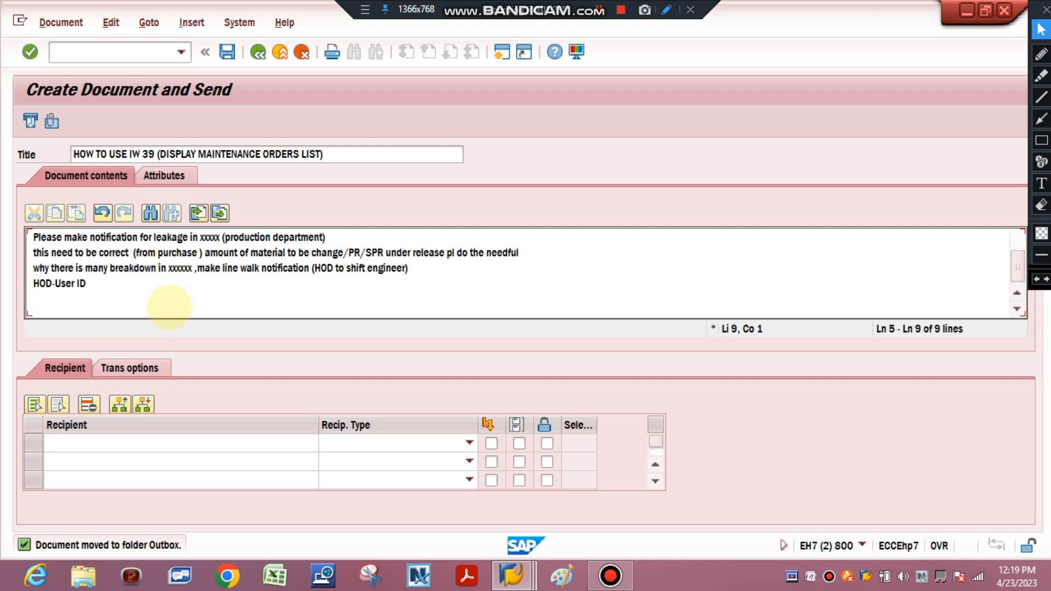
Write "Shift engineer-USer ID" on the ninth message line
{"action": "type", "text": "Shift en"}
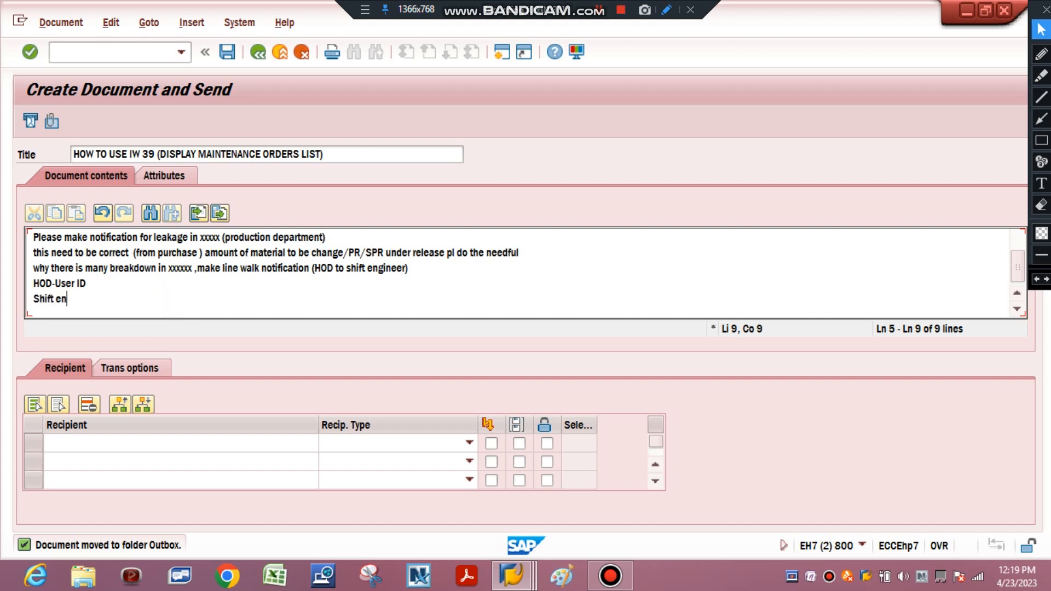
{"action": "type", "text": "gineer="}
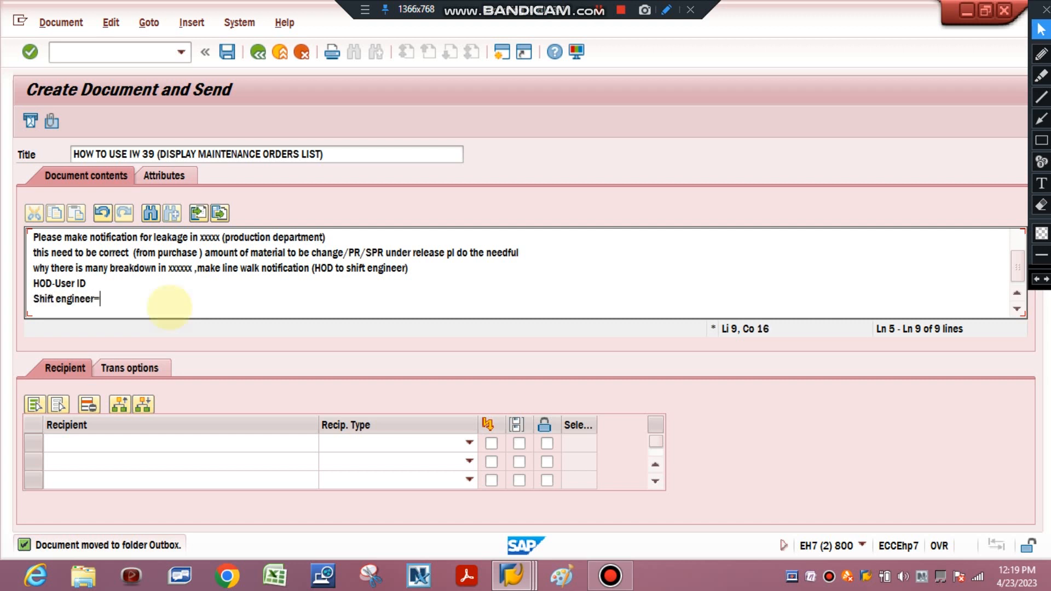
{"action": "key", "text": "BackSpace"}
{"action": "type", "text": "-USer ID"}
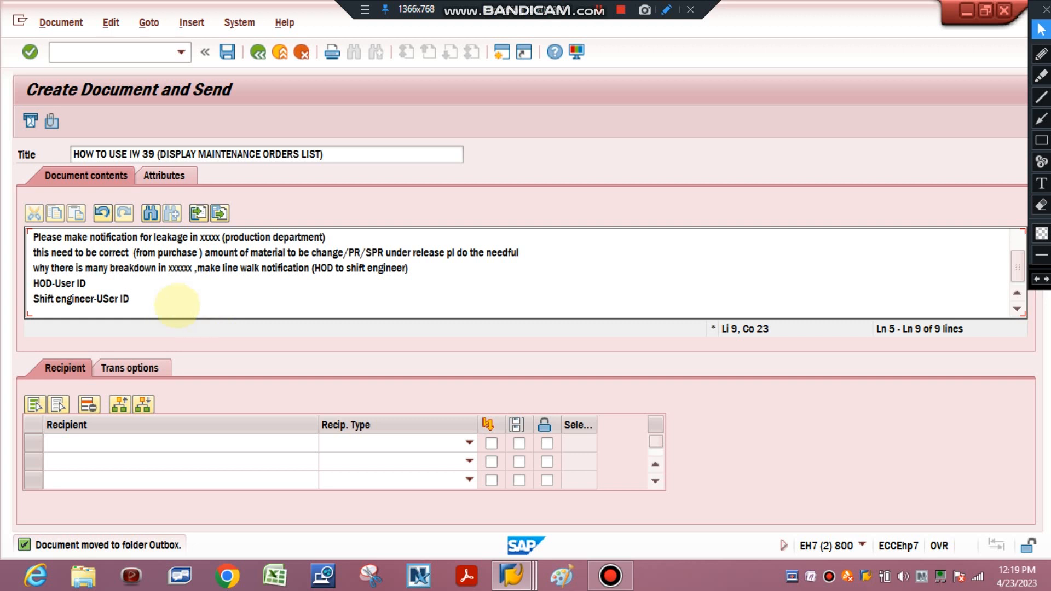
Place a red on-screen text annotation showing an example user ID beside the message title
{"action": "left_click", "coordinate": [657, 203]}
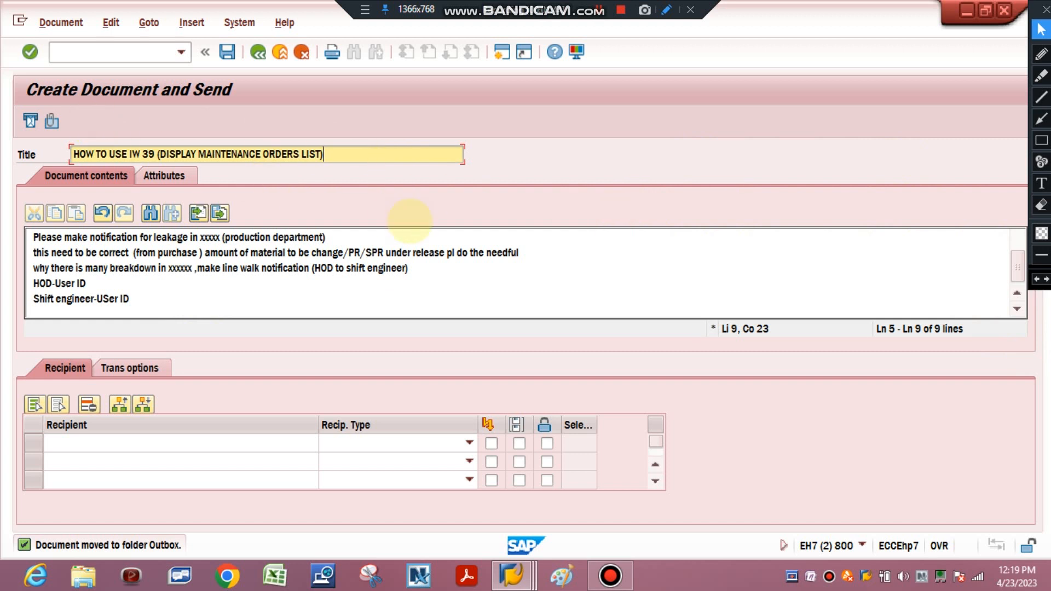
{"action": "left_click", "coordinate": [1042, 184]}
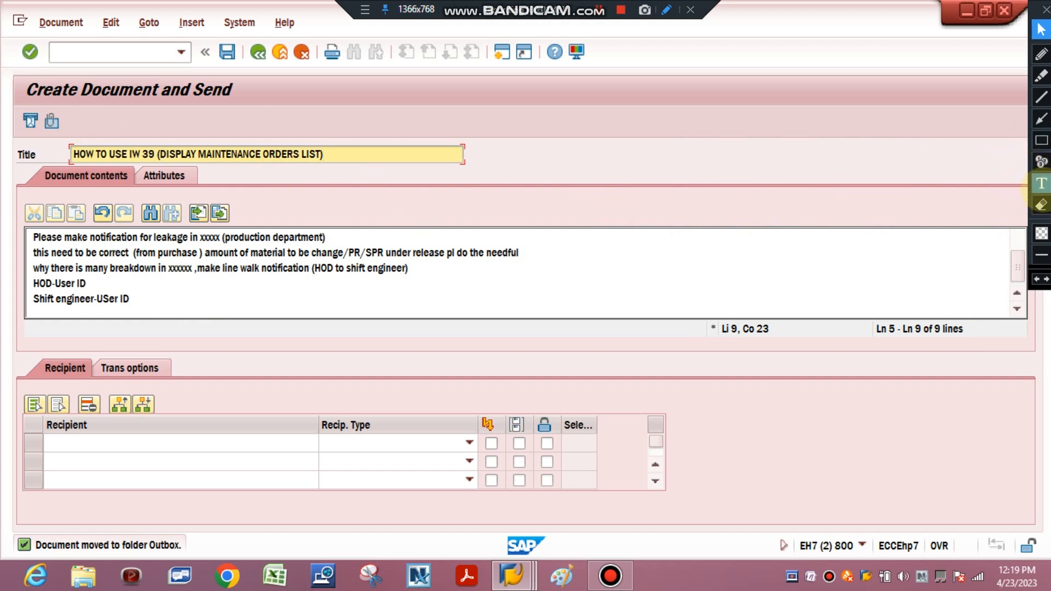
{"action": "left_click", "coordinate": [677, 145]}
{"action": "type", "text": "sac"}
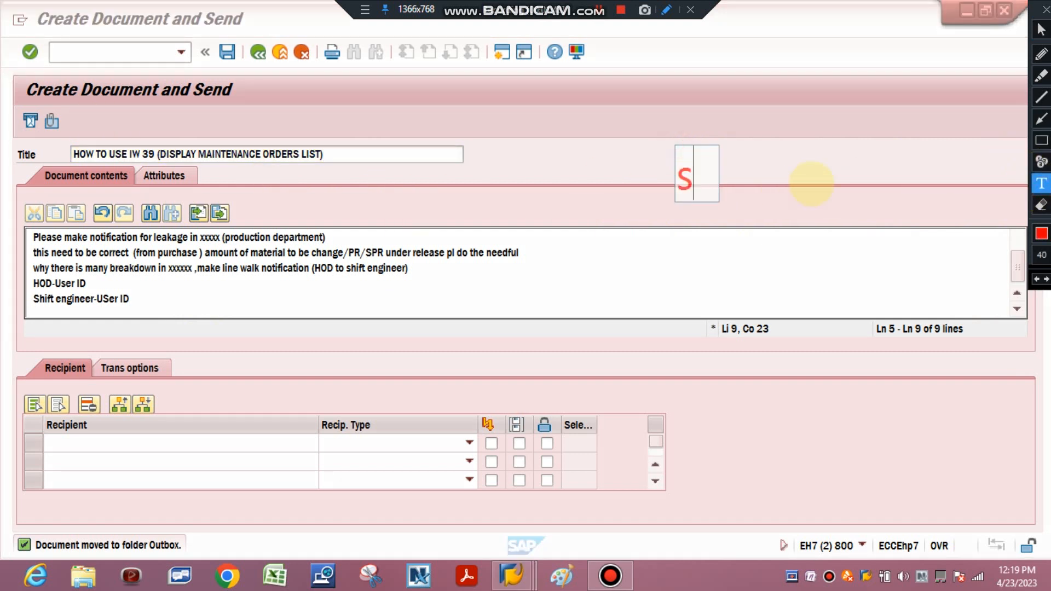
{"action": "type", "text": "hi"}
{"action": "key", "text": "BackSpace"}
{"action": "key", "text": "BackSpace"}
{"action": "key", "text": "BackSpace"}
{"action": "key", "text": "BackSpace"}
{"action": "key", "text": "BackSpace"}
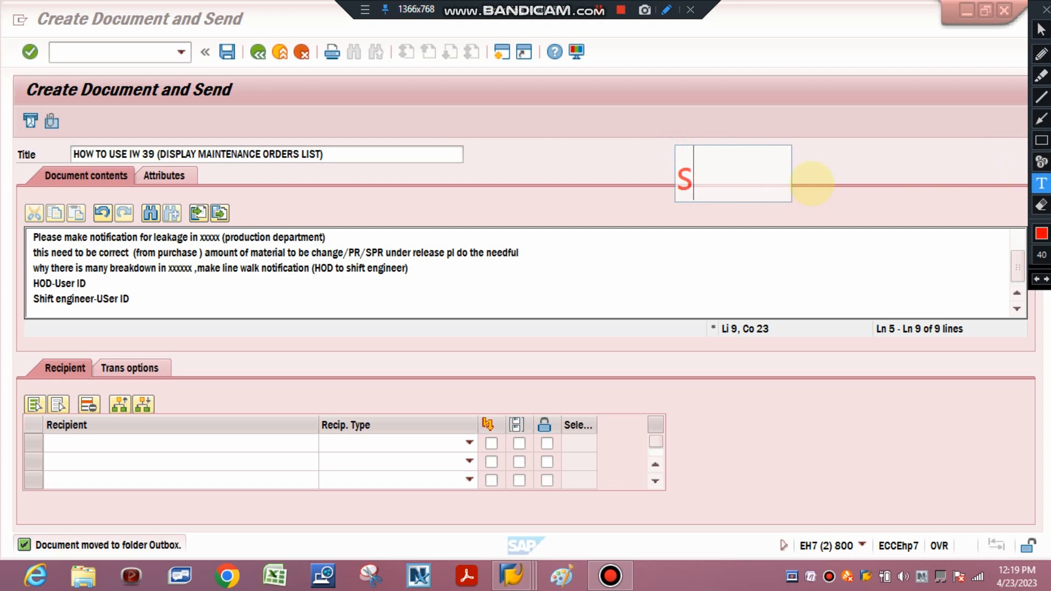
{"action": "type", "text": "SACHIN1"}
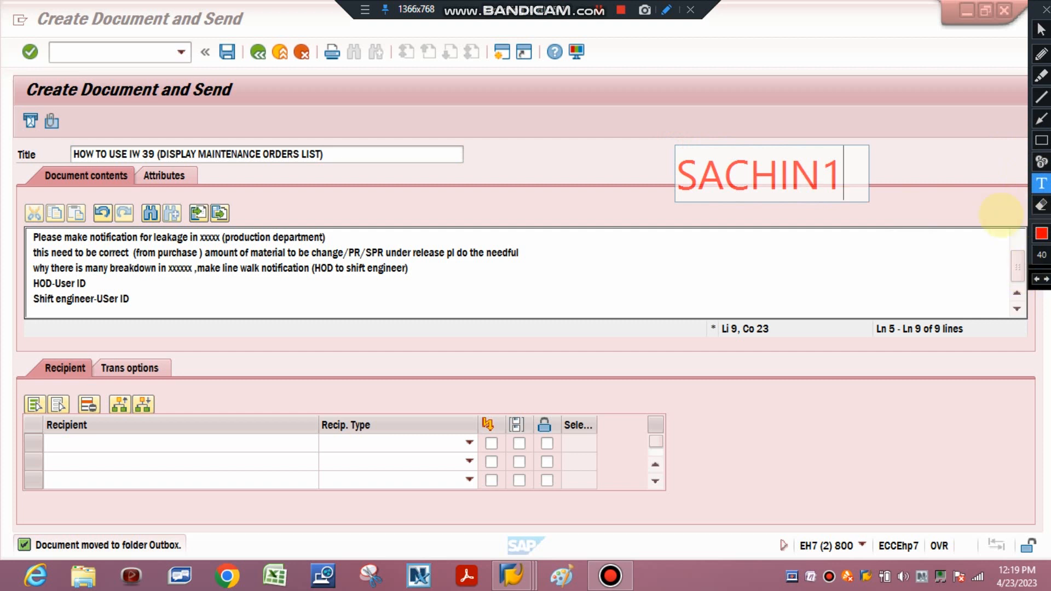
{"action": "left_click", "coordinate": [986, 215]}
{"action": "left_click", "coordinate": [1041, 205]}
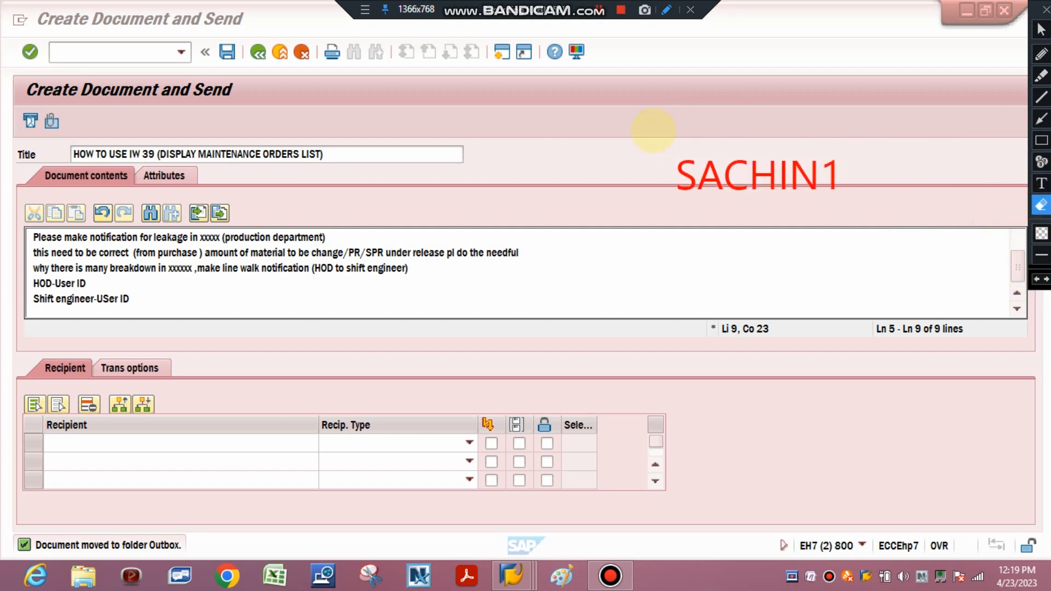
Erase the red annotation beside the title and enter the example user ID as the first recipient
{"action": "mouse_move", "coordinate": [641, 138]}
{"action": "left_mouse_down"}
{"action": "mouse_move", "coordinate": [719, 200]}
{"action": "mouse_move", "coordinate": [887, 214]}
{"action": "left_mouse_up"}
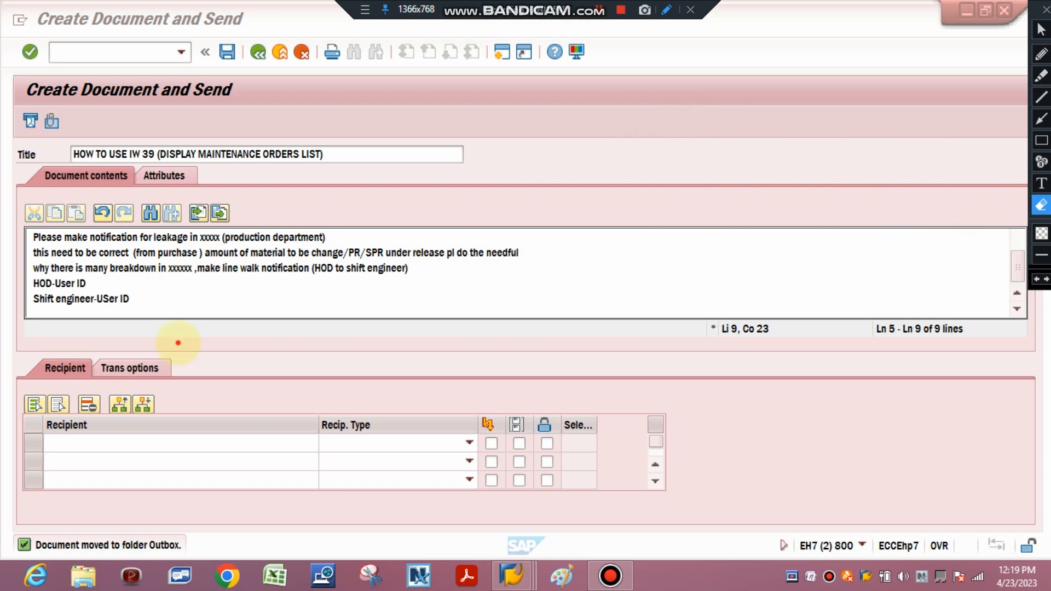
{"action": "key", "text": "Escape"}
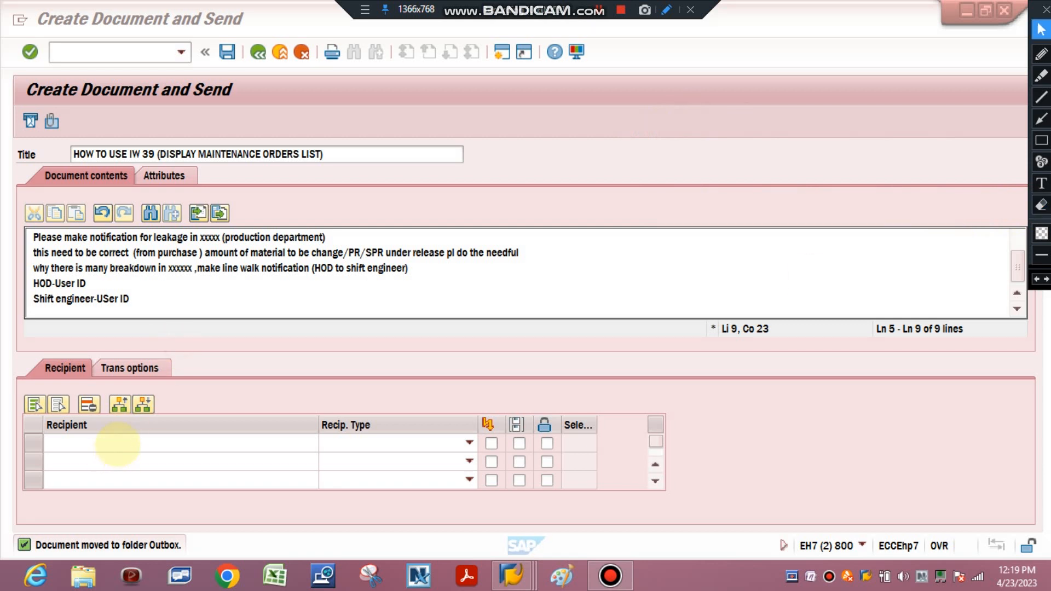
{"action": "left_click", "coordinate": [117, 443]}
{"action": "type", "text": "SACHIN1"}
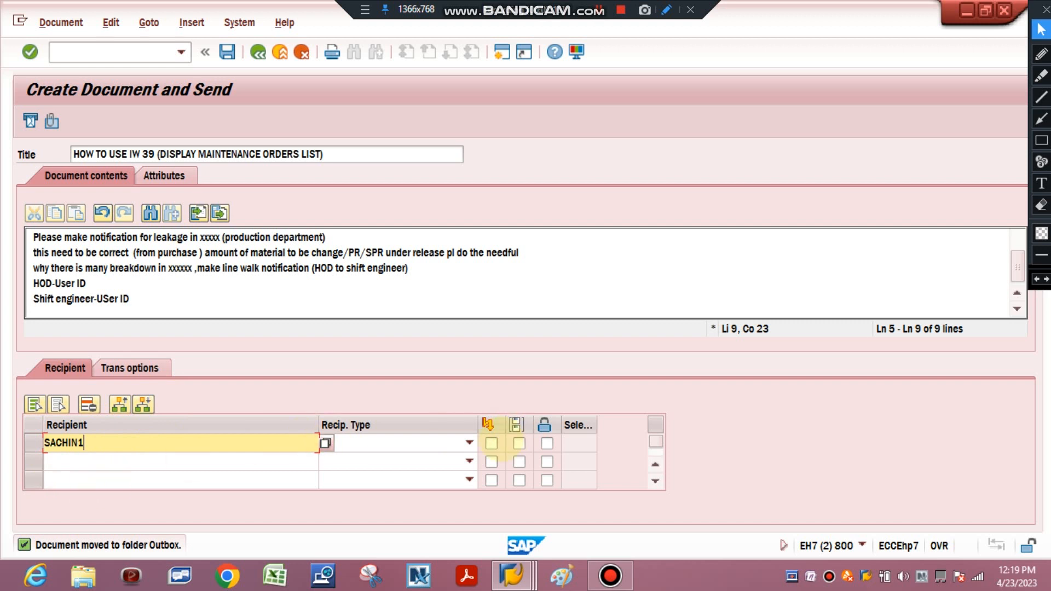
Set the first recipient's type to Organizational Unit and enable its first two sending options
{"action": "left_click", "coordinate": [469, 444]}
{"action": "left_click", "coordinate": [469, 443]}
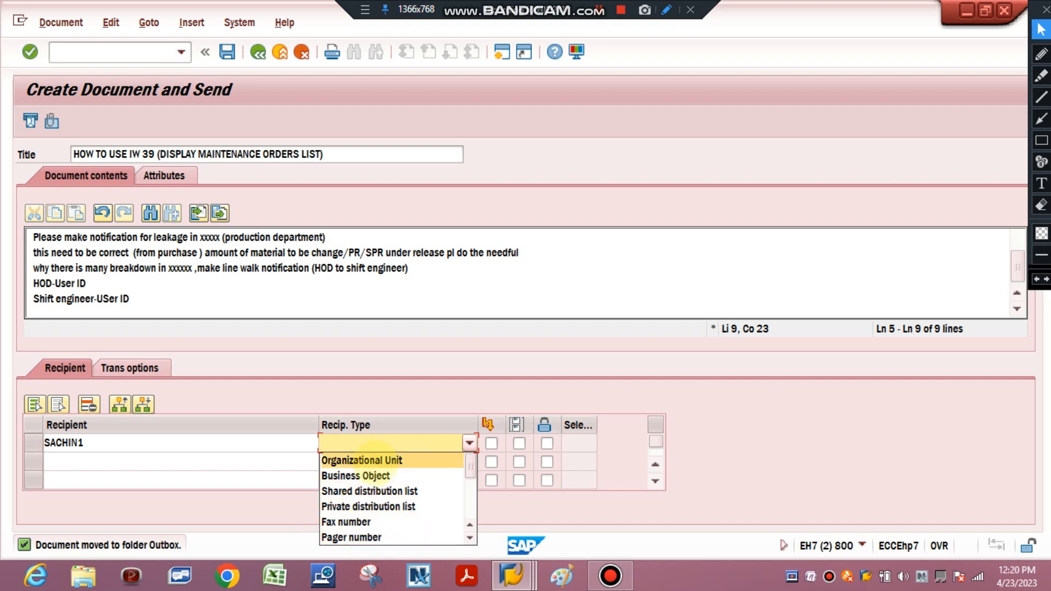
{"action": "left_click", "coordinate": [378, 460]}
{"action": "left_click", "coordinate": [491, 444]}
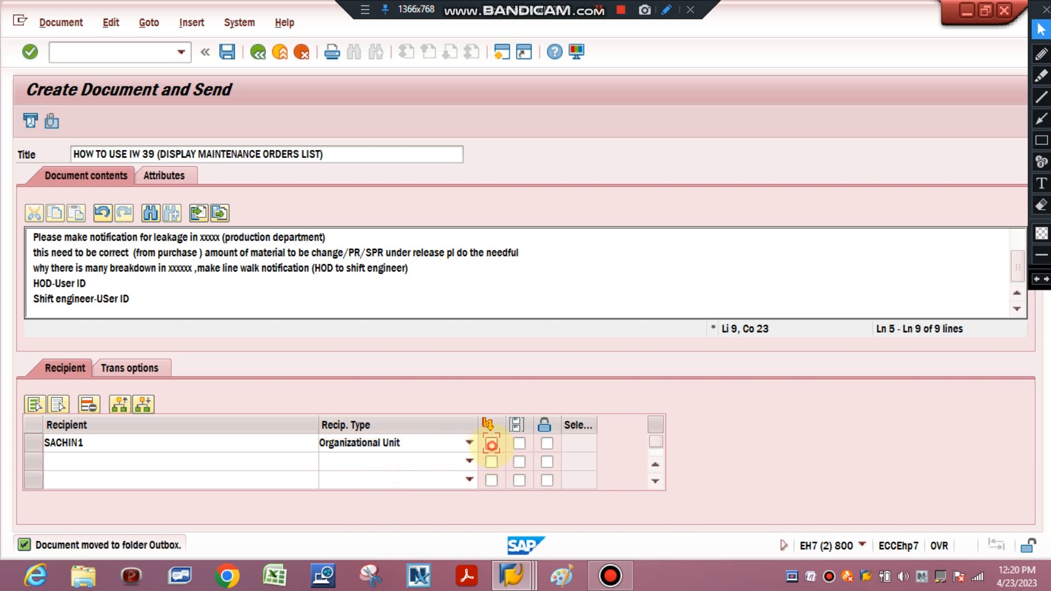
{"action": "left_click", "coordinate": [519, 443]}
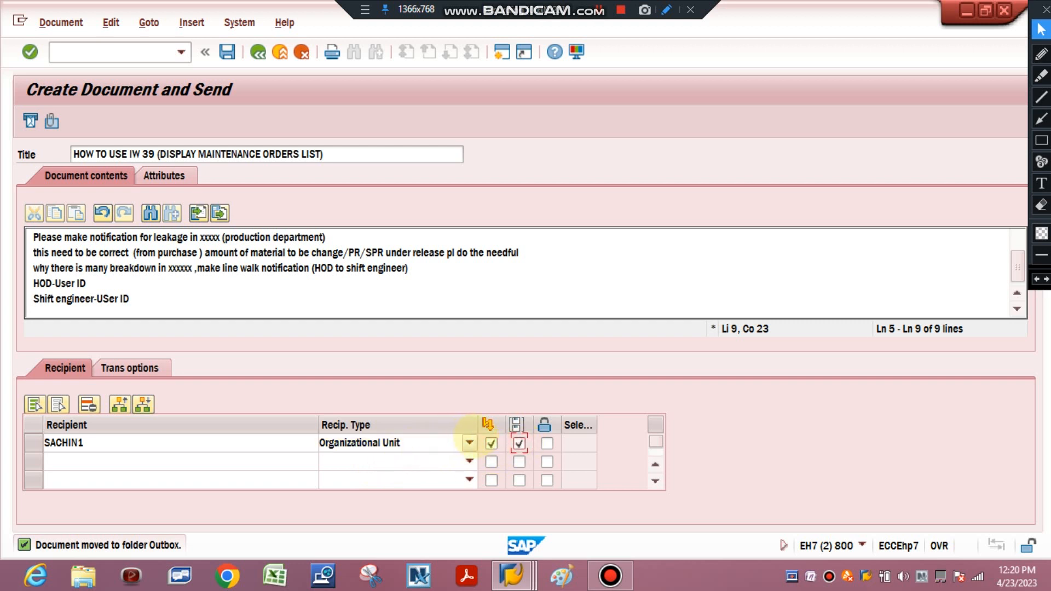
Look over the available recipient types and the attachment import dialog without choosing anything
{"action": "left_click", "coordinate": [465, 443]}
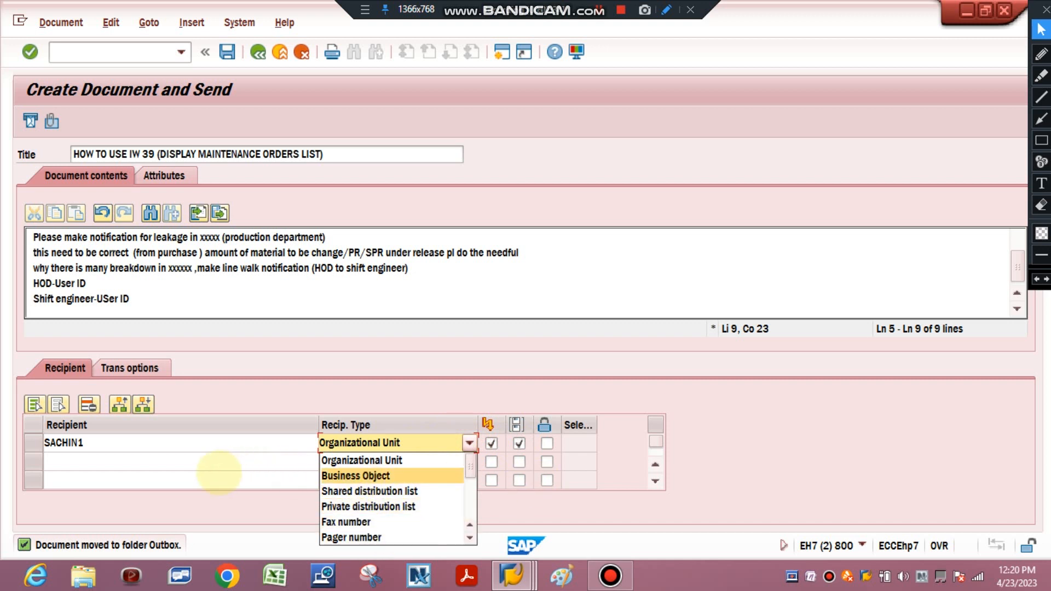
{"action": "left_click", "coordinate": [219, 473]}
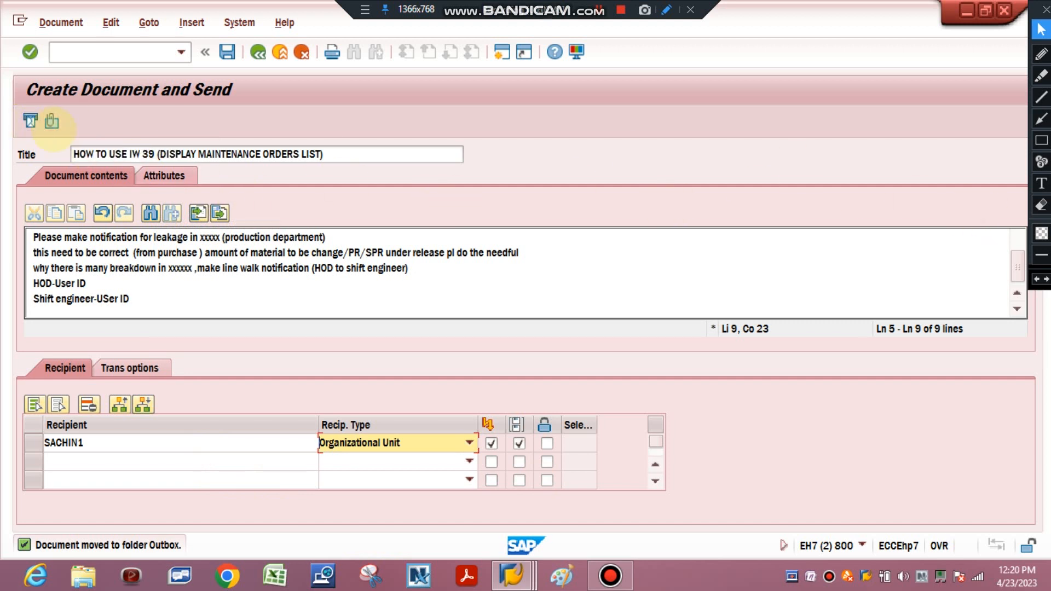
{"action": "left_click", "coordinate": [50, 121]}
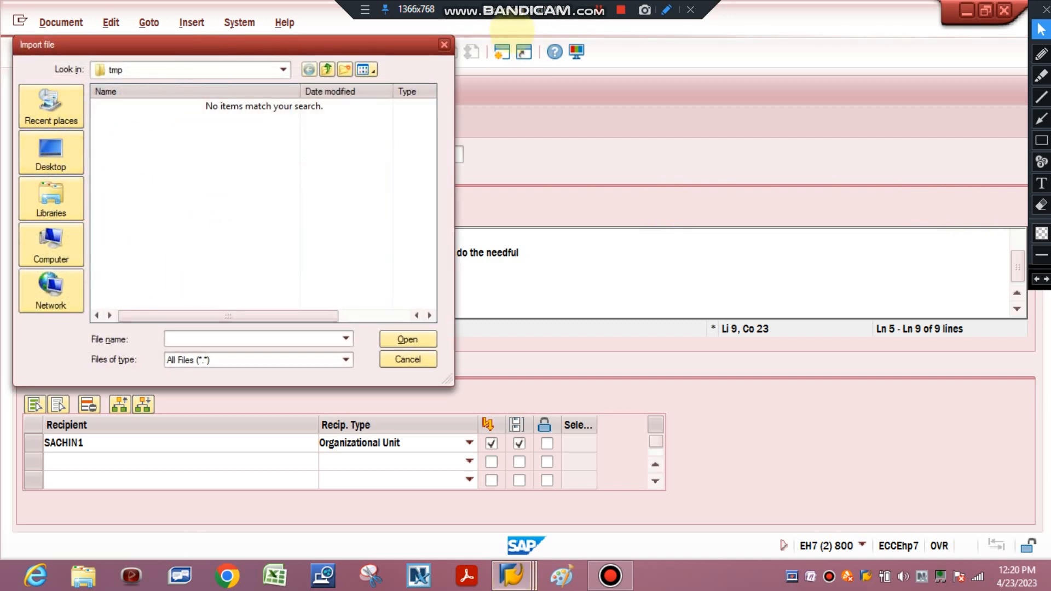
{"action": "left_click", "coordinate": [444, 45]}
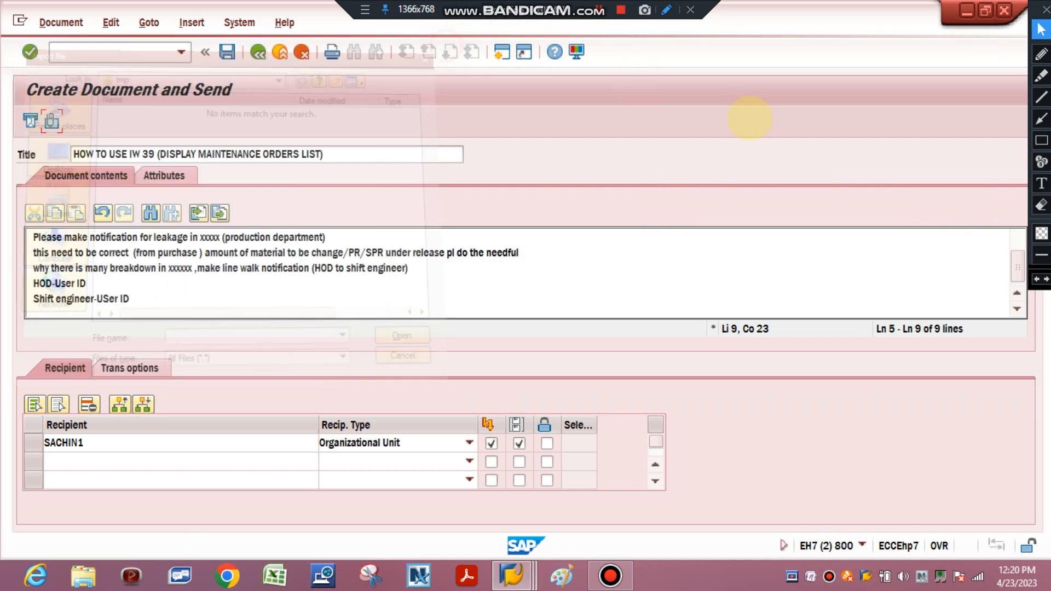
Try to send the message with the recipient set as an Organizational Unit
{"action": "left_click", "coordinate": [1041, 140]}
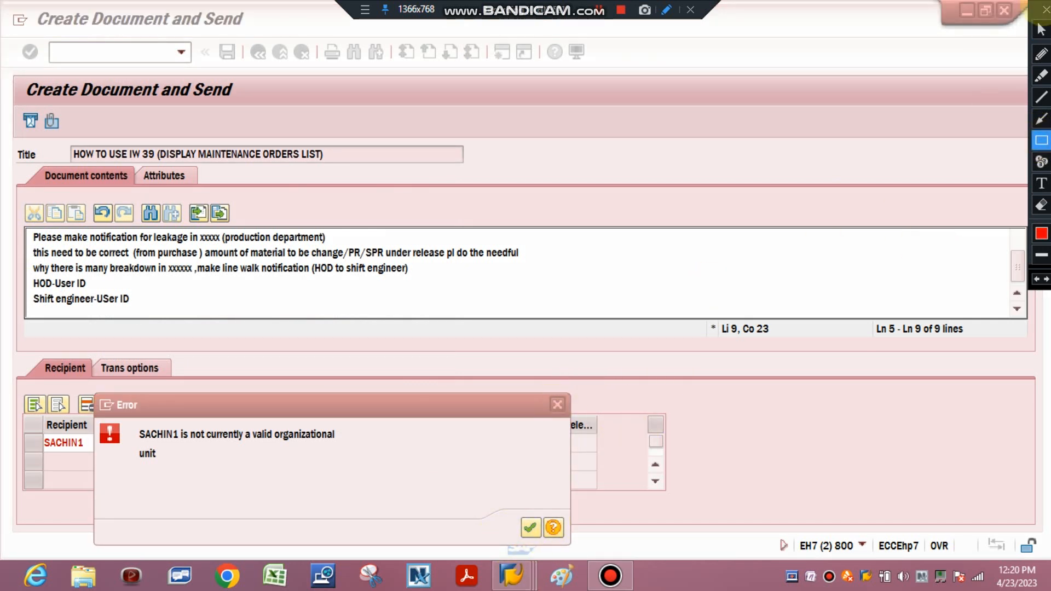
{"action": "left_click", "coordinate": [1041, 29]}
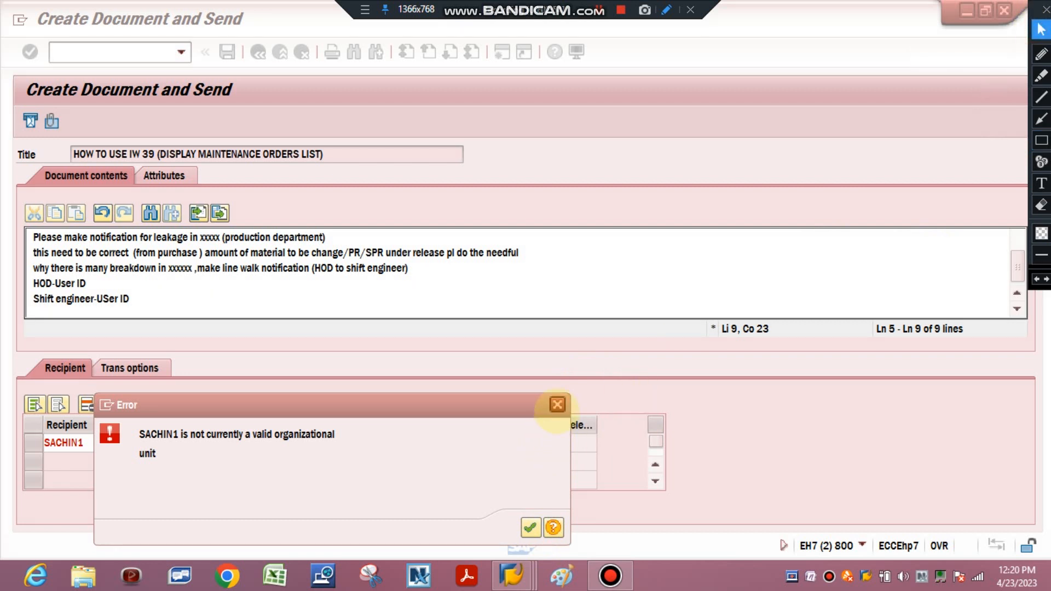
{"action": "left_click", "coordinate": [557, 405]}
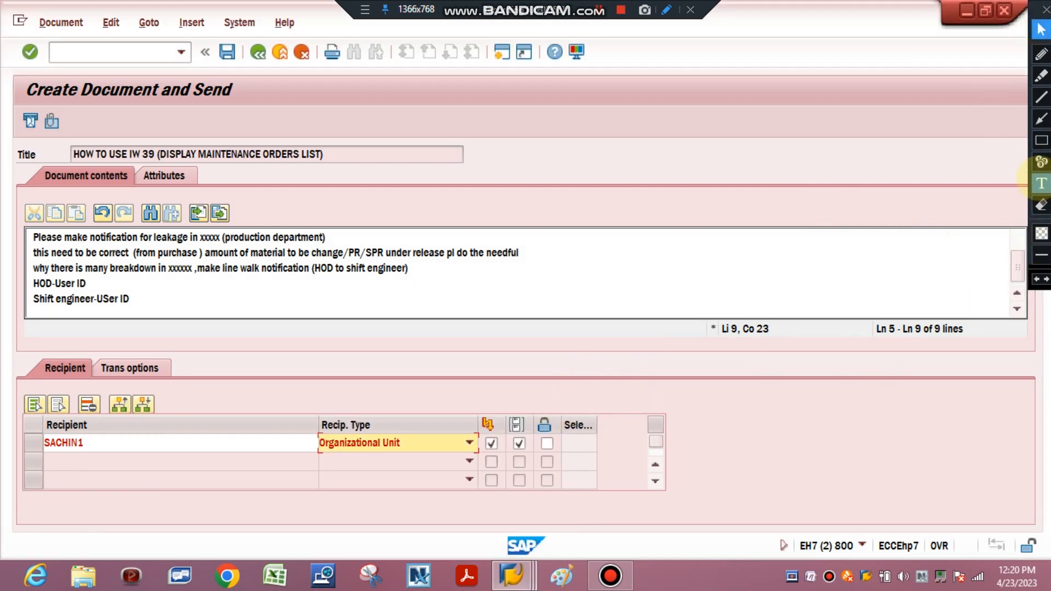
Outline the message's Send function with a red annotation rectangle and erase the outline
{"action": "left_click", "coordinate": [1042, 140]}
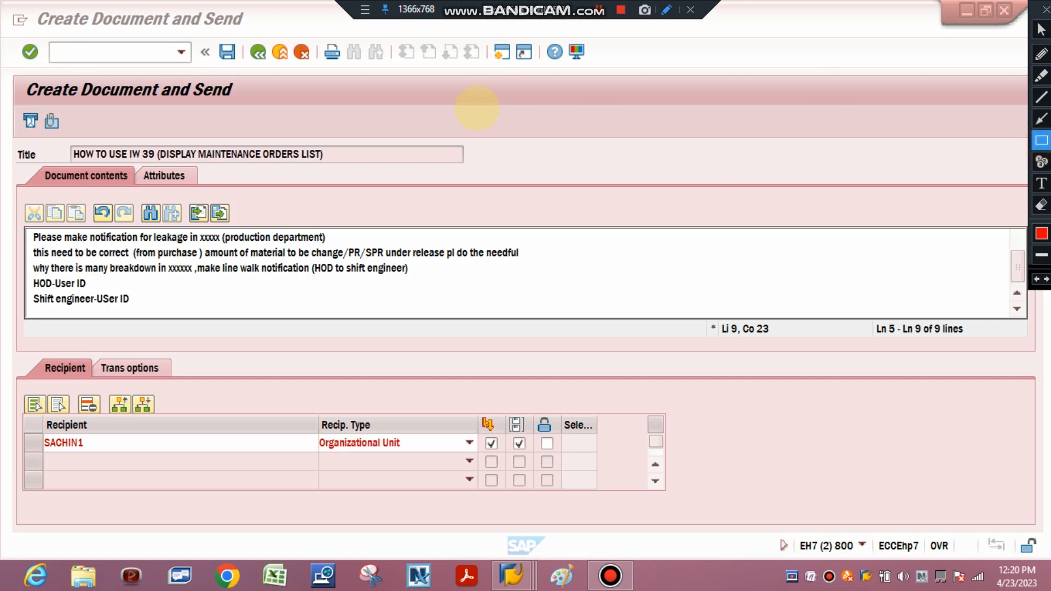
{"action": "left_click_drag", "start_coordinate": [16, 108], "coordinate": [42, 135]}
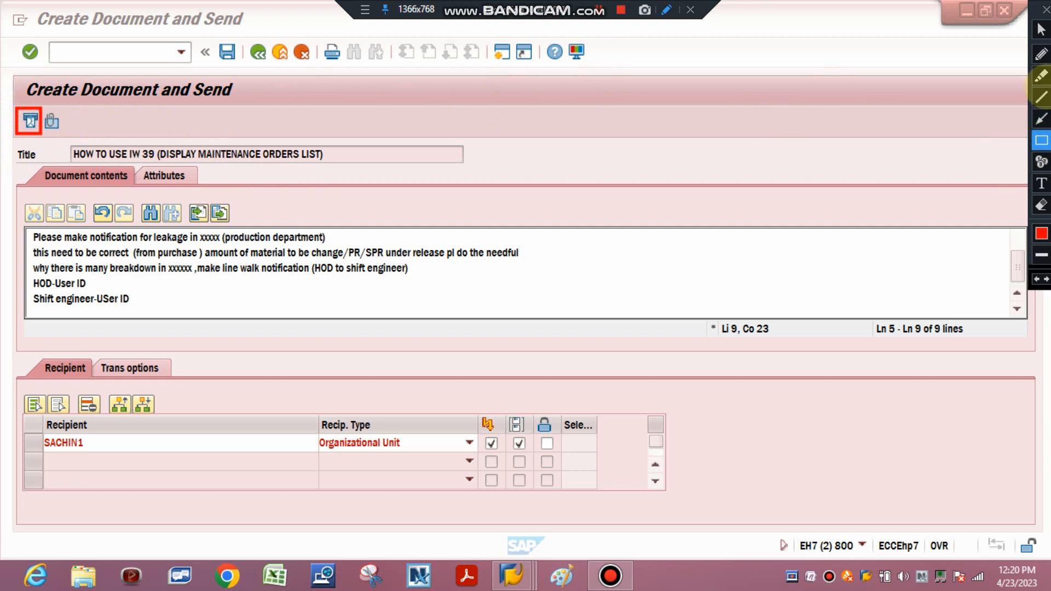
{"action": "left_click", "coordinate": [1041, 206]}
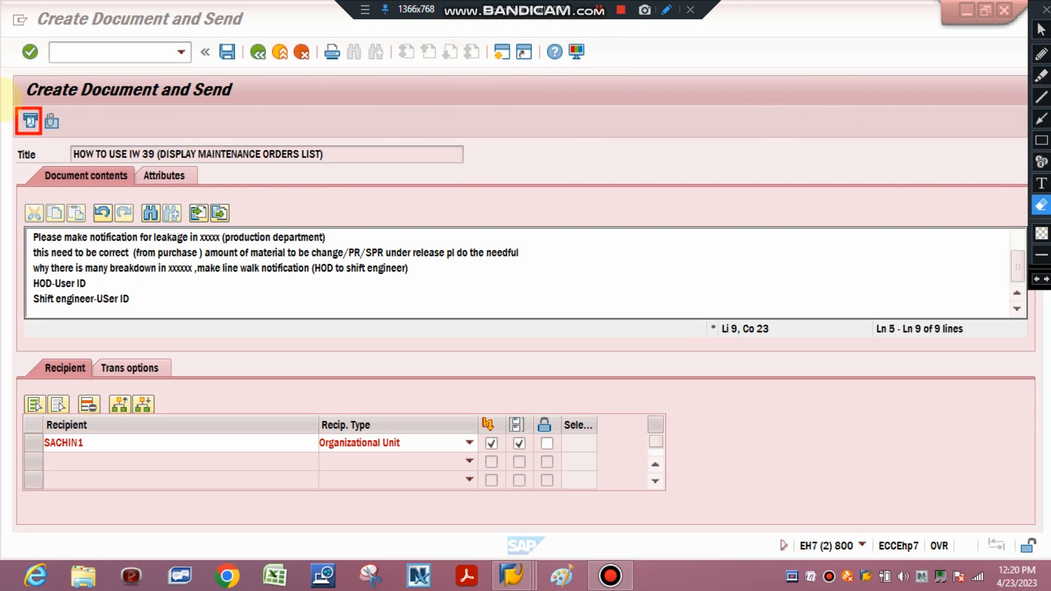
{"action": "left_click", "coordinate": [16, 117]}
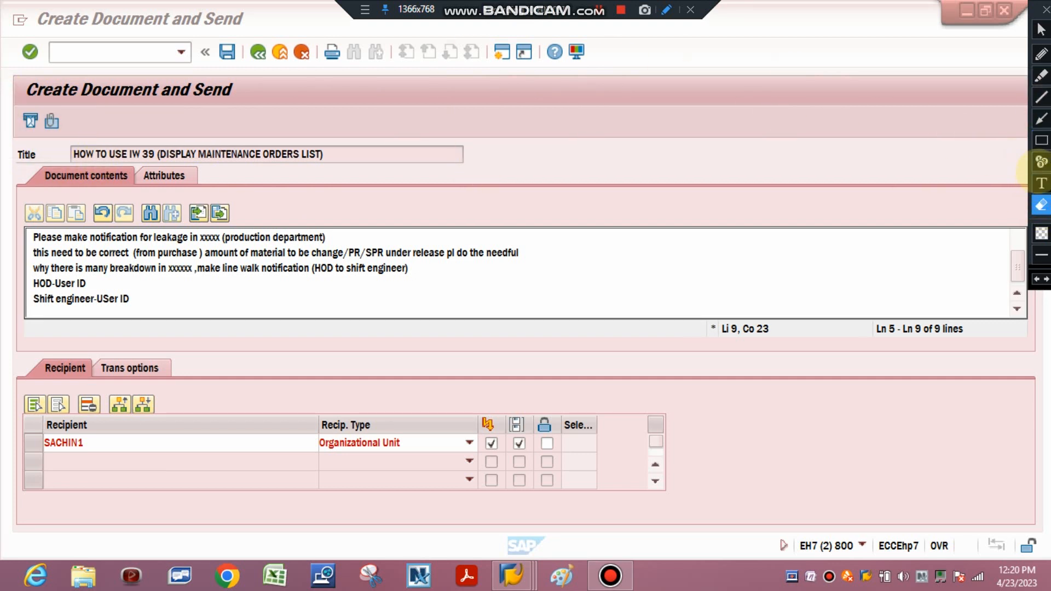
Outline the attachment function with a red annotation rectangle and erase the outline
{"action": "left_click", "coordinate": [1042, 140]}
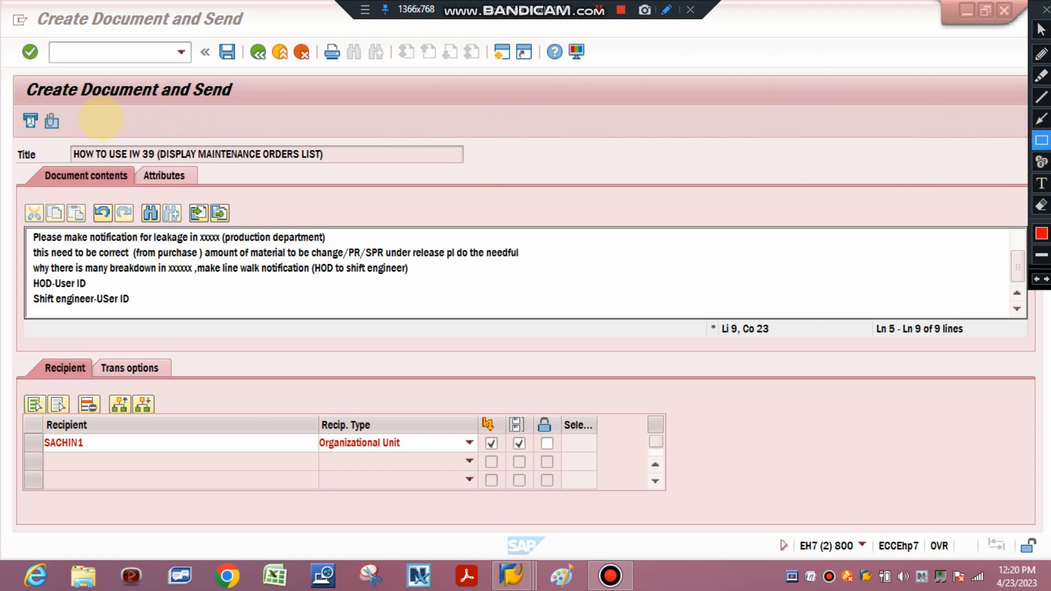
{"action": "left_click_drag", "start_coordinate": [36, 112], "coordinate": [74, 136]}
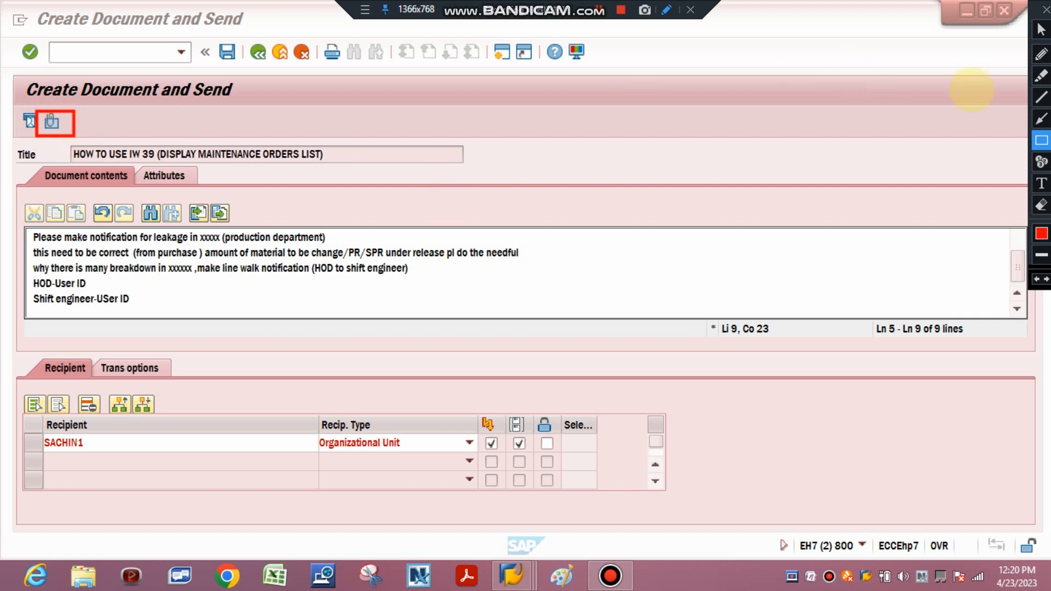
{"action": "left_click", "coordinate": [1041, 205]}
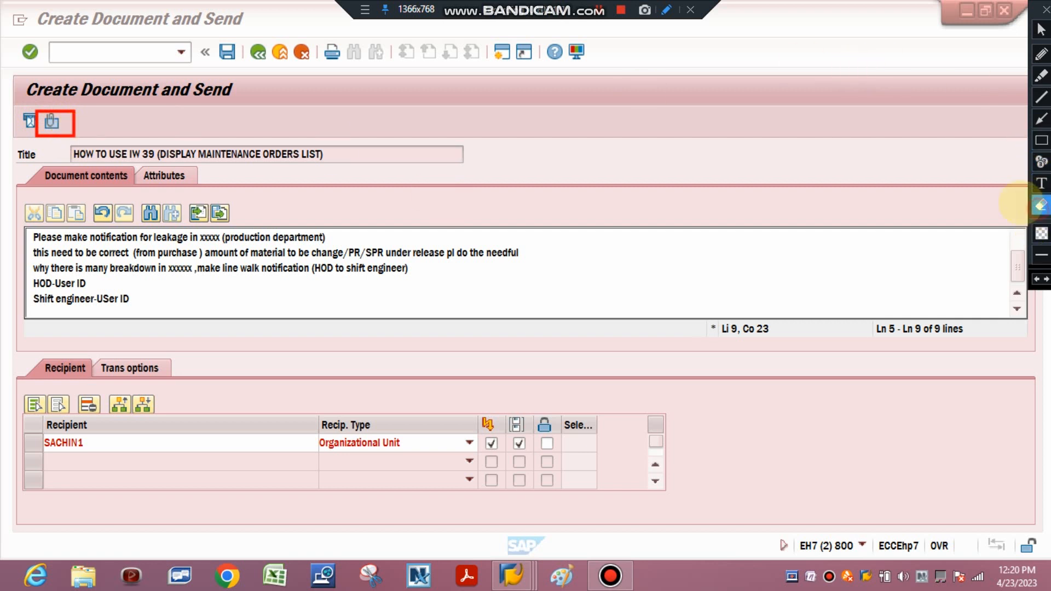
{"action": "mouse_move", "coordinate": [2, 78]}
{"action": "left_mouse_down"}
{"action": "mouse_move", "coordinate": [568, 499]}
{"action": "mouse_move", "coordinate": [804, 495]}
{"action": "left_mouse_up"}
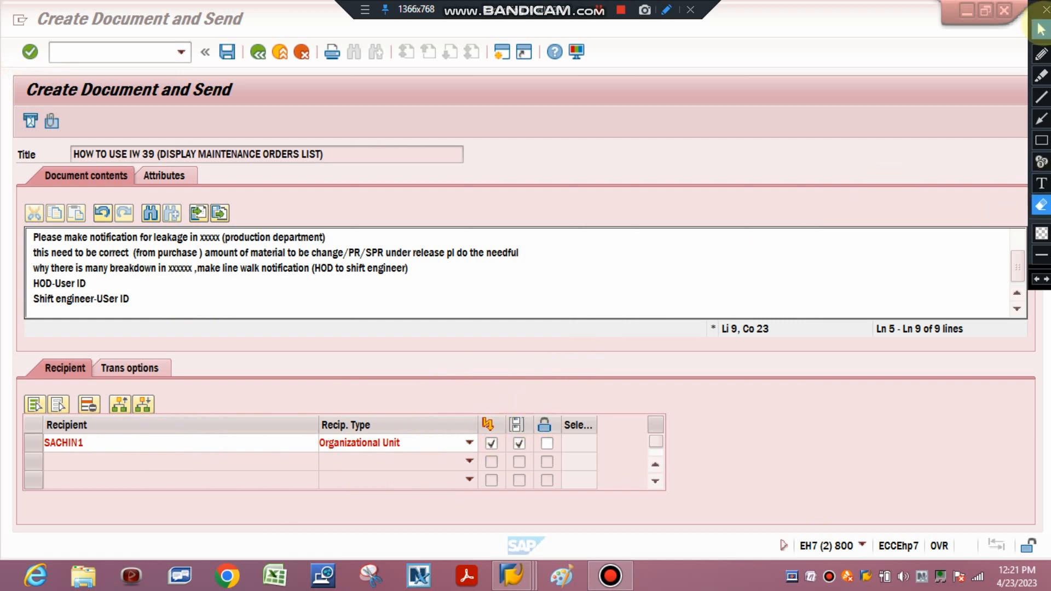
Set the first recipient's type to SAP Logon Name and send the message
{"action": "left_click", "coordinate": [1042, 29]}
{"action": "left_click", "coordinate": [467, 443]}
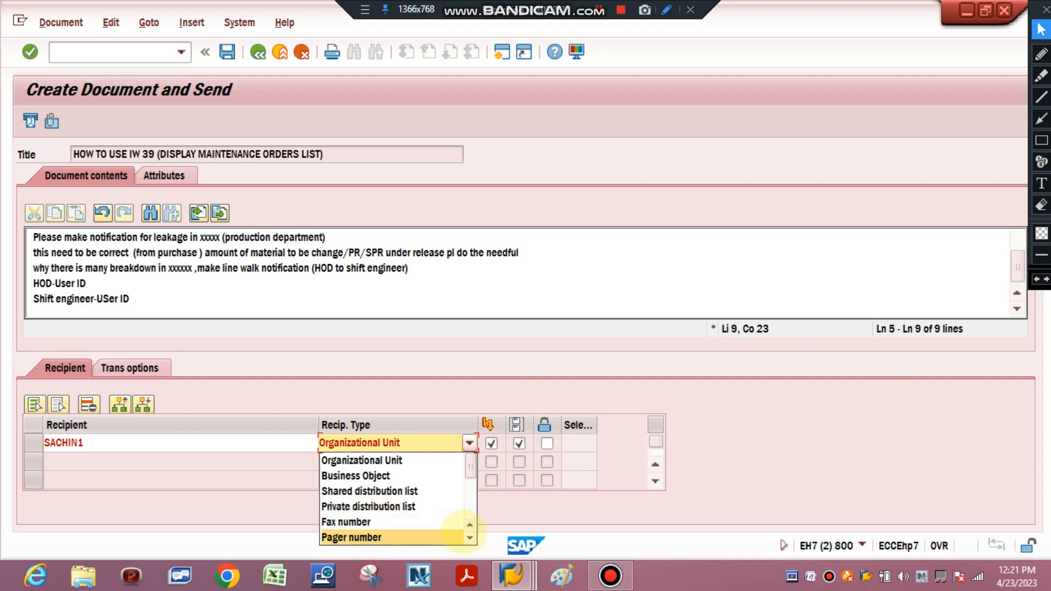
{"action": "scroll", "coordinate": [459, 535], "scroll_direction": "down", "scroll_amount": 3}
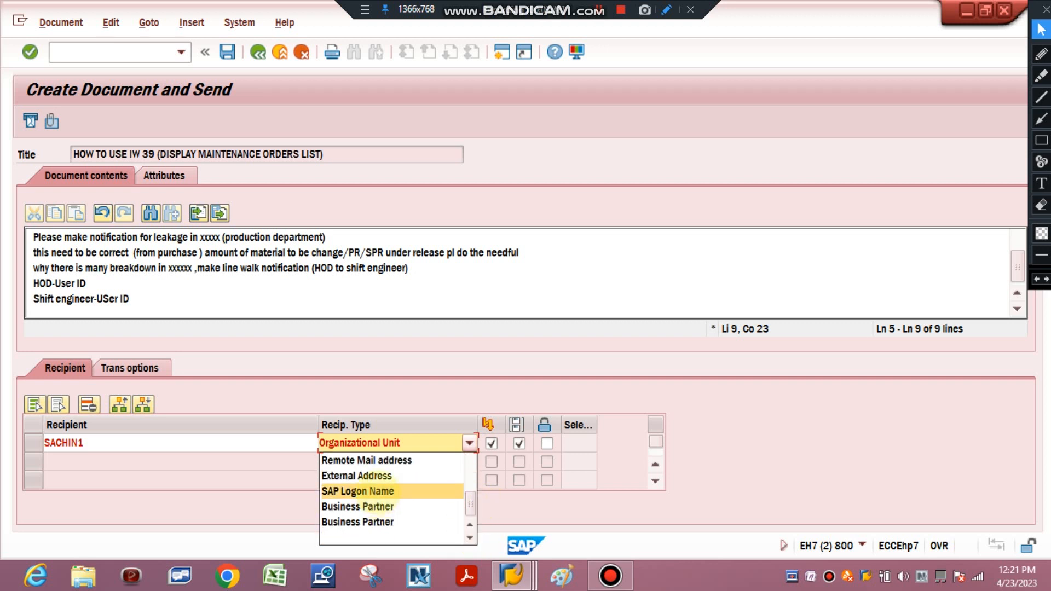
{"action": "left_click", "coordinate": [378, 492]}
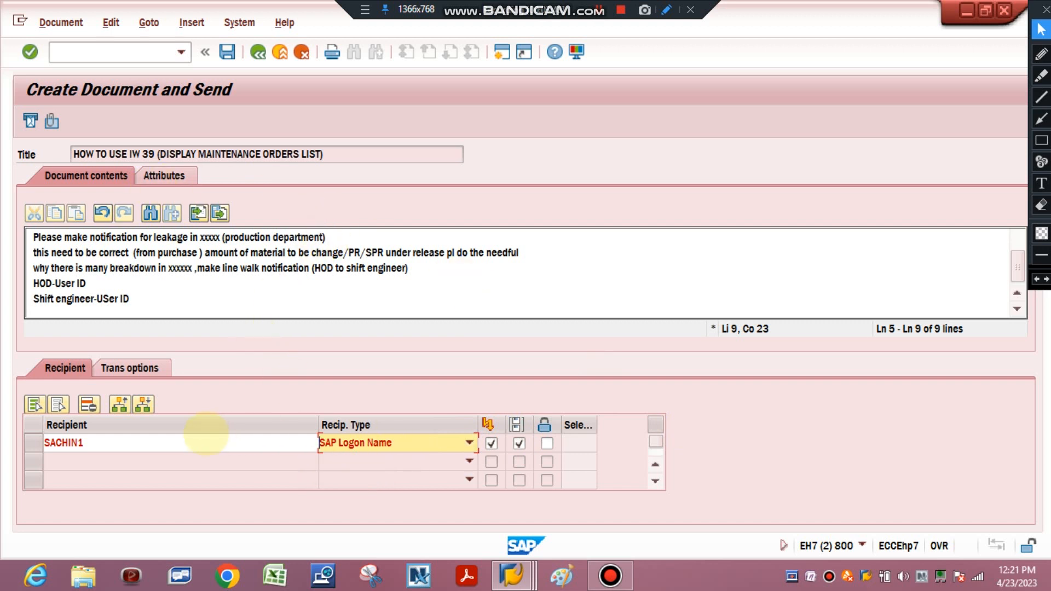
{"action": "left_click", "coordinate": [206, 438]}
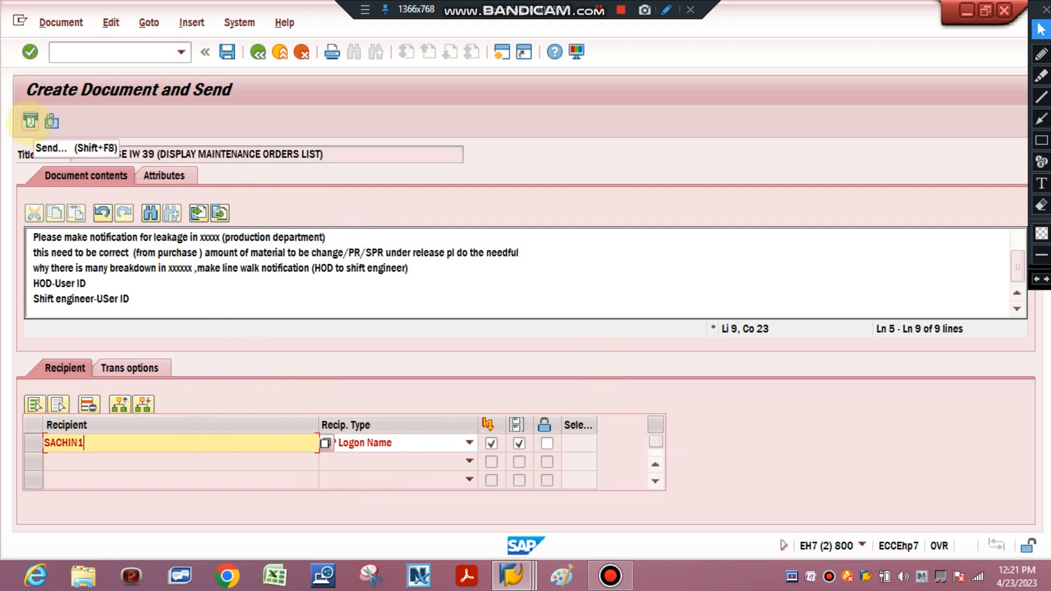
{"action": "left_click", "coordinate": [30, 121]}
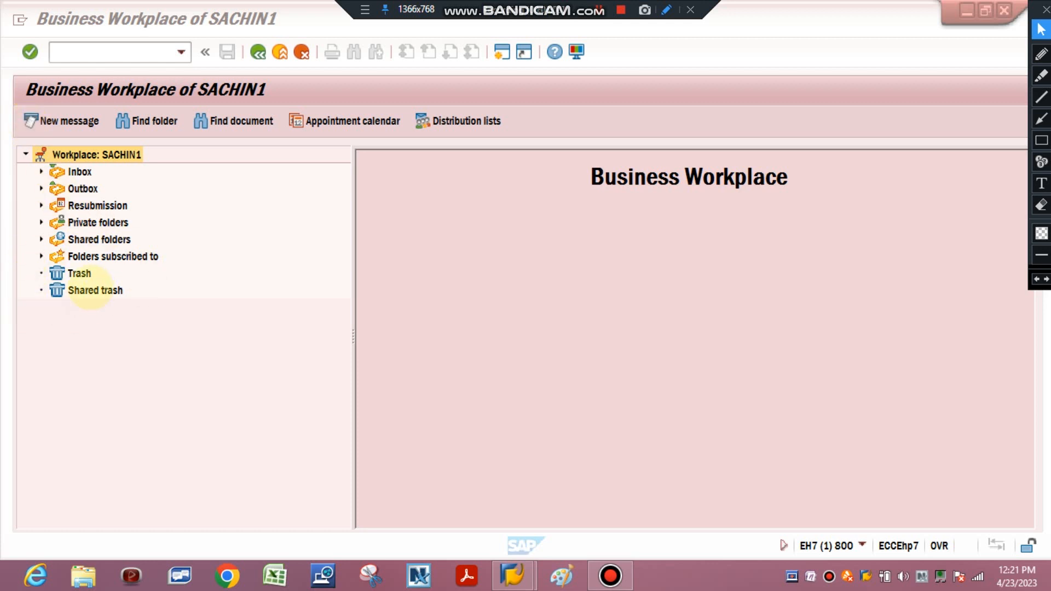
Open the sent documents in the Business Workplace outbox and read the full text of the Express Information notice
{"action": "left_click", "coordinate": [39, 188]}
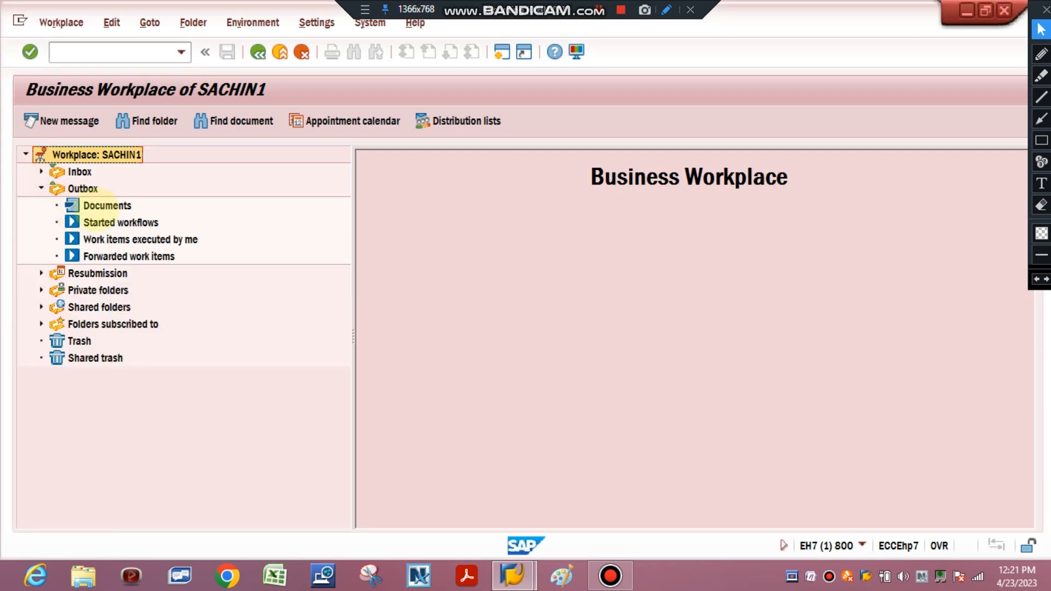
{"action": "left_click", "coordinate": [106, 205]}
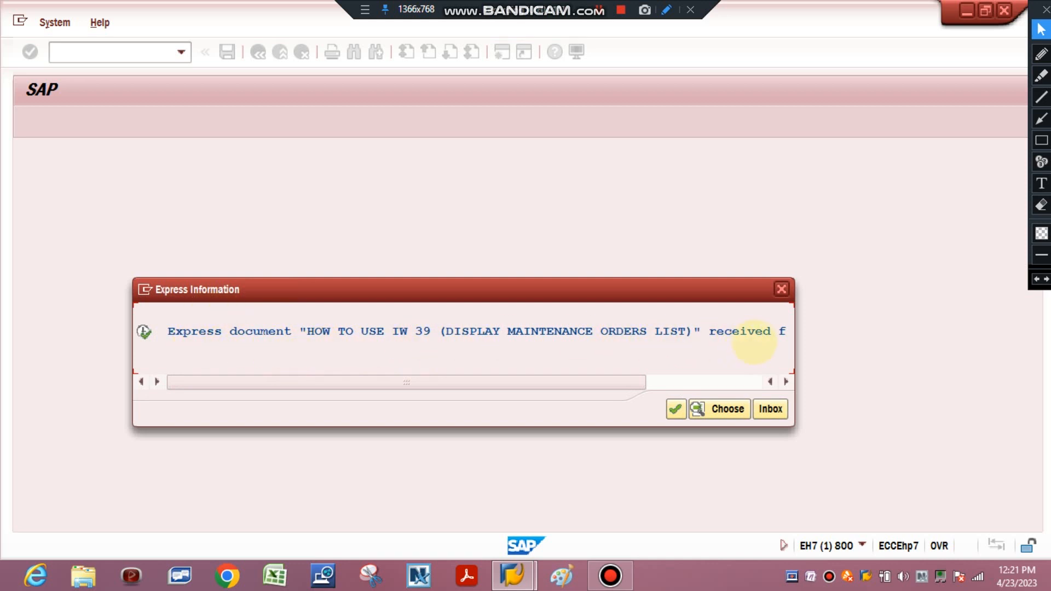
{"action": "left_click_drag", "start_coordinate": [635, 382], "coordinate": [751, 382]}
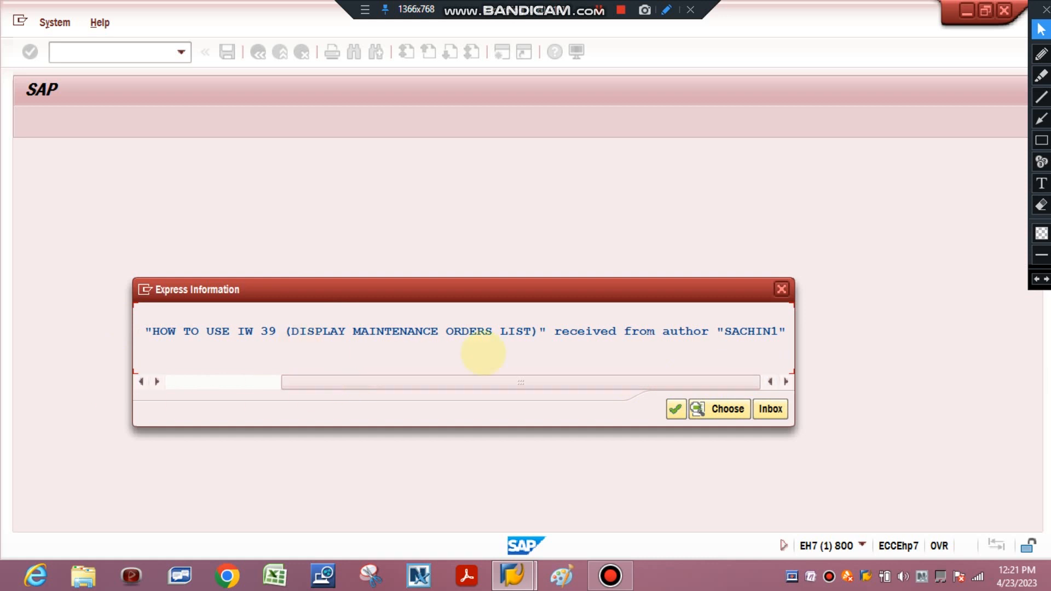
{"action": "left_click_drag", "start_coordinate": [446, 381], "coordinate": [148, 394]}
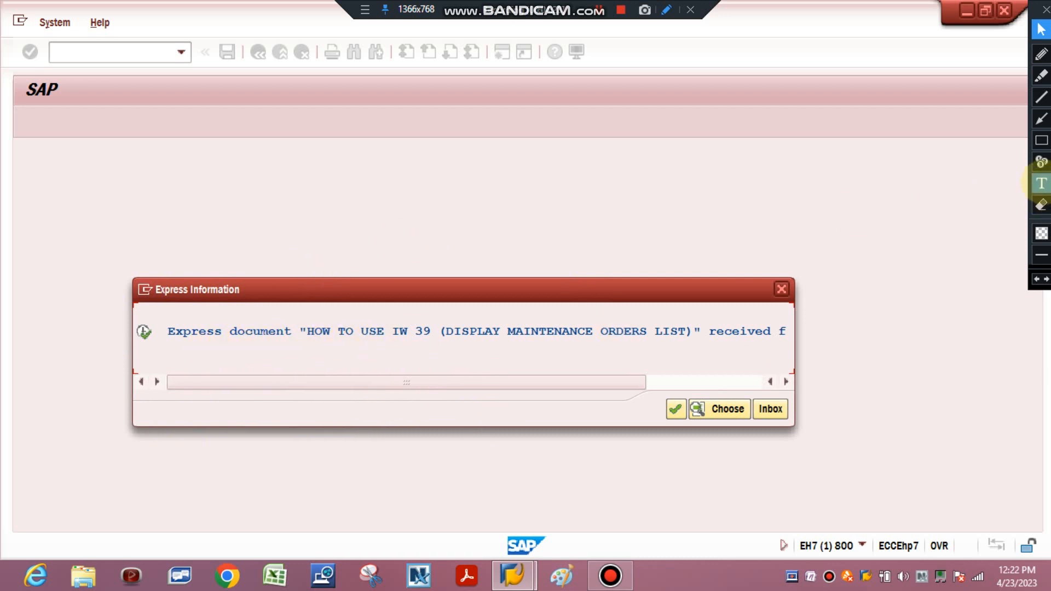
Frame the Express Information notice with a large red annotation rectangle and erase the frame
{"action": "left_click", "coordinate": [1042, 140]}
{"action": "left_click_drag", "start_coordinate": [64, 215], "coordinate": [895, 497]}
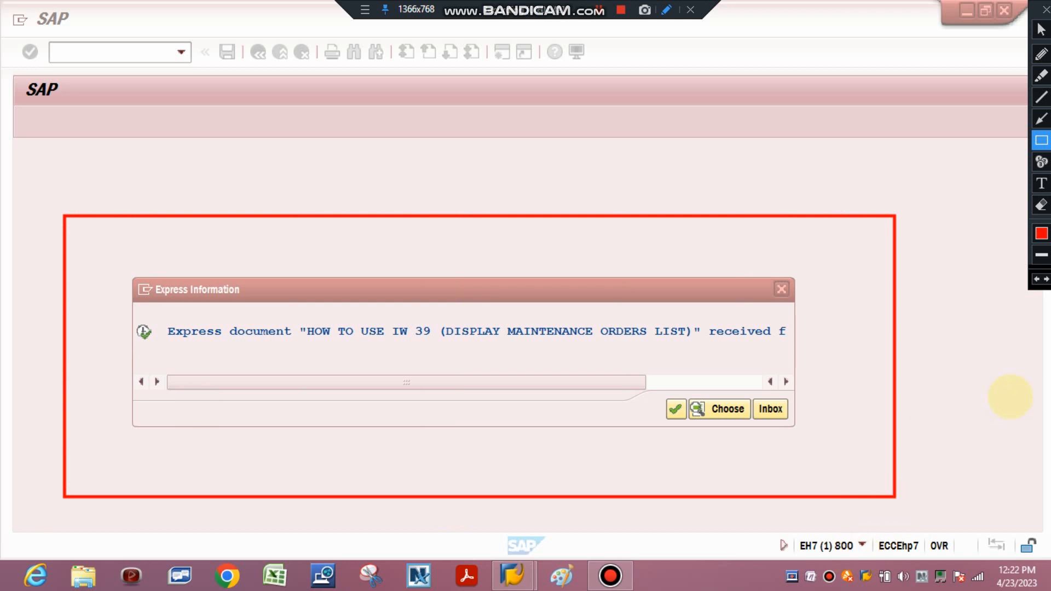
{"action": "left_click", "coordinate": [1042, 203]}
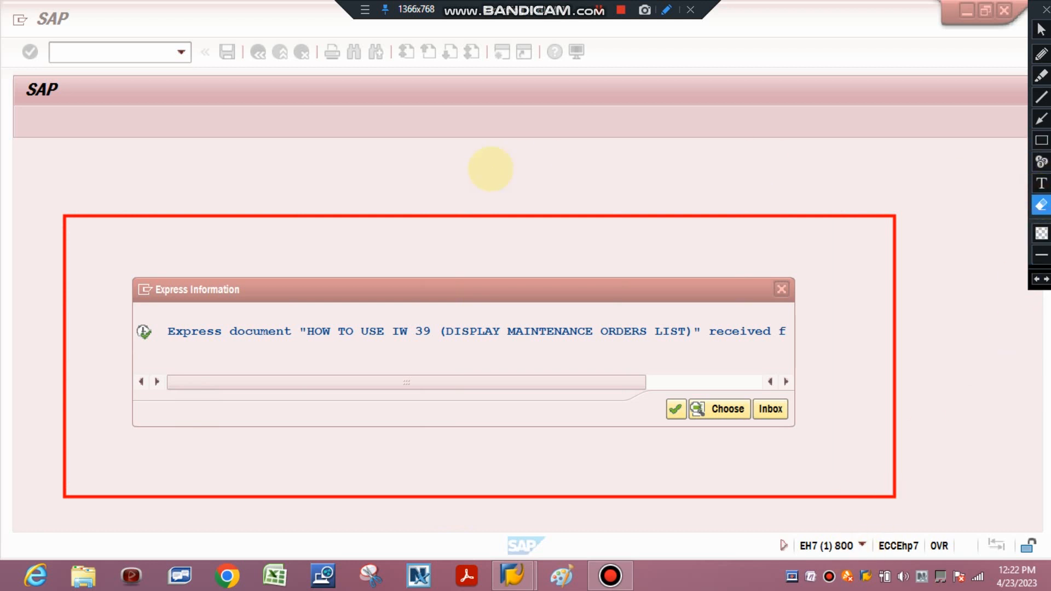
{"action": "mouse_move", "coordinate": [23, 164]}
{"action": "left_mouse_down"}
{"action": "mouse_move", "coordinate": [570, 521]}
{"action": "mouse_move", "coordinate": [958, 548]}
{"action": "left_mouse_up"}
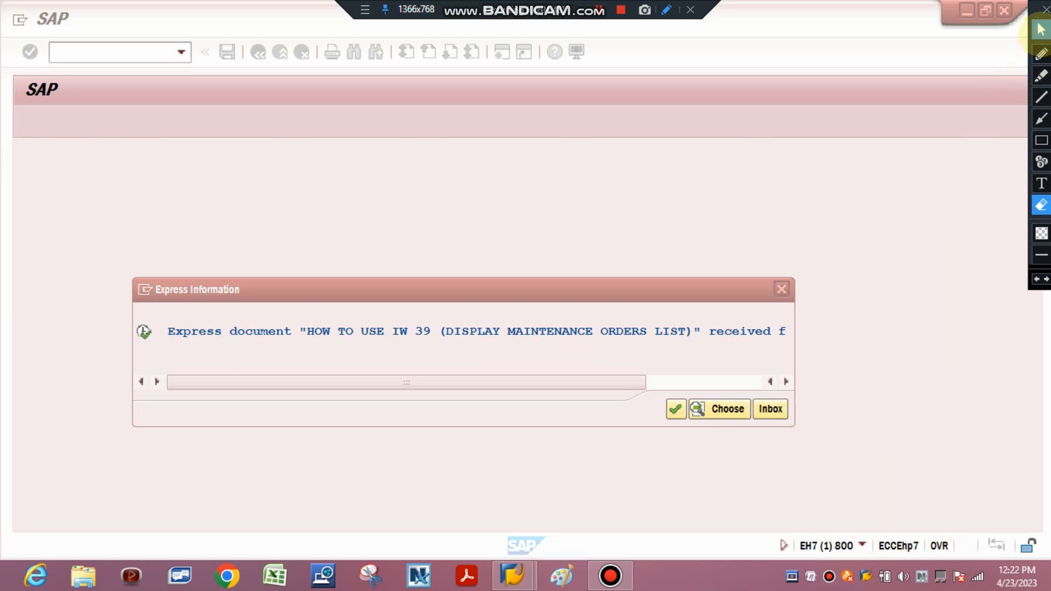
Go from the Express Information notice to the inbox to view the received message
{"action": "left_click", "coordinate": [1042, 30]}
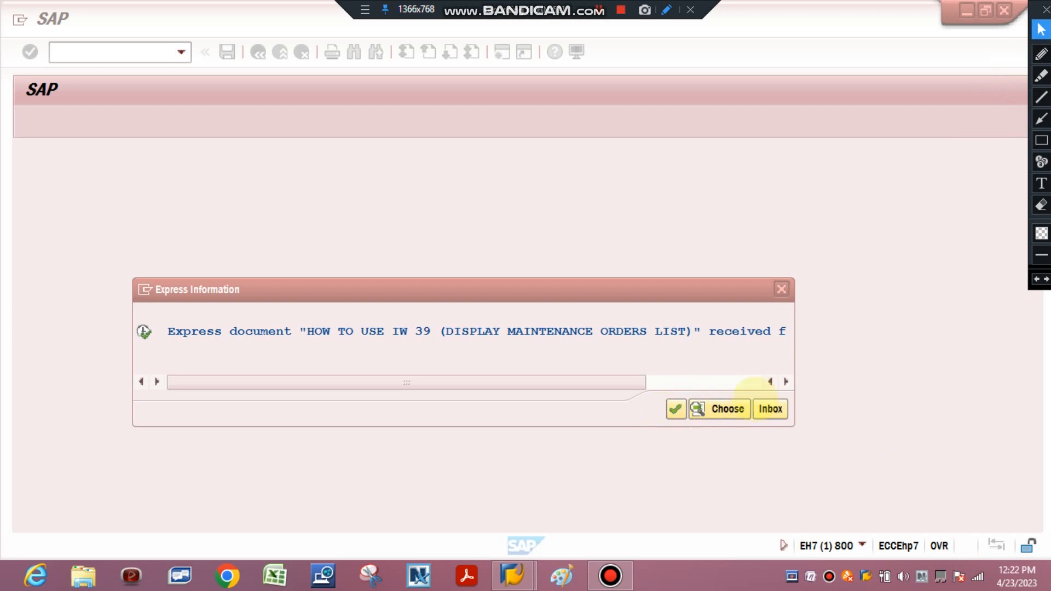
{"action": "left_click", "coordinate": [772, 409]}
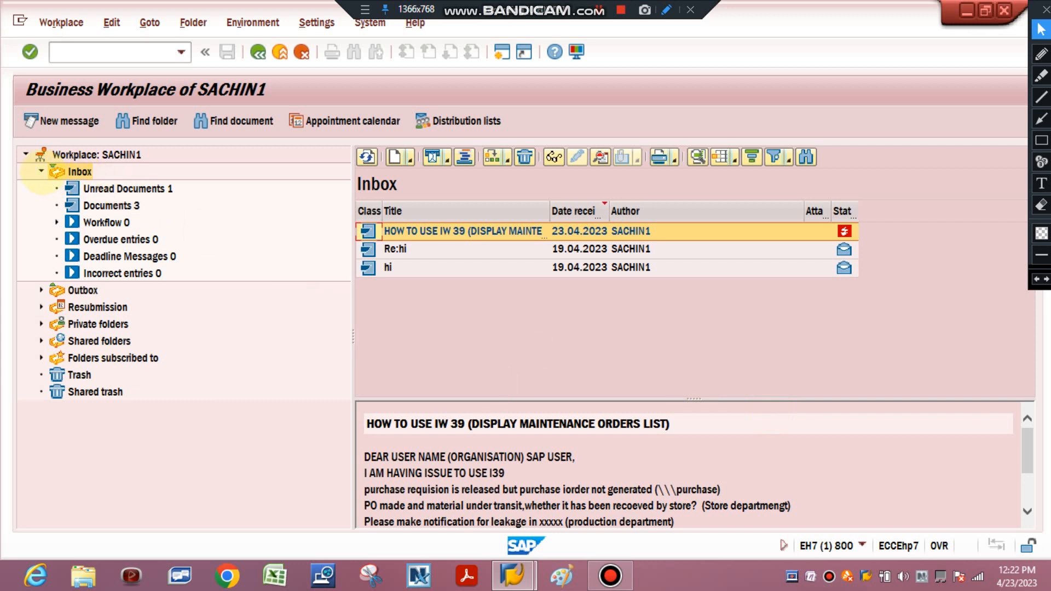
Browse the inbox's Unread Documents and Documents folders, refresh the document list and open the received IW 39 message
{"action": "left_click", "coordinate": [83, 155]}
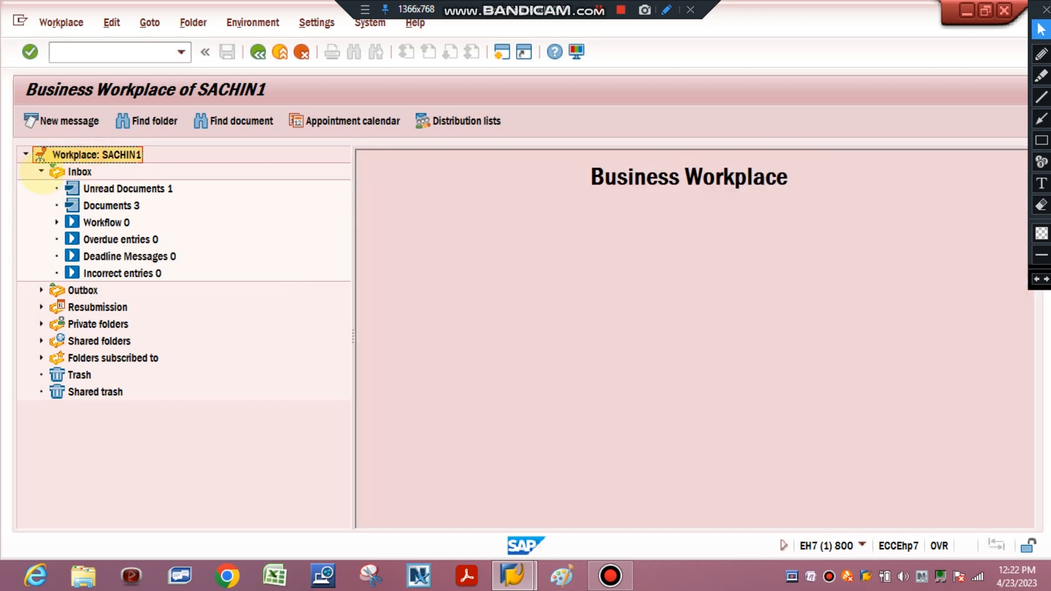
{"action": "left_click", "coordinate": [41, 171]}
{"action": "left_click", "coordinate": [41, 172]}
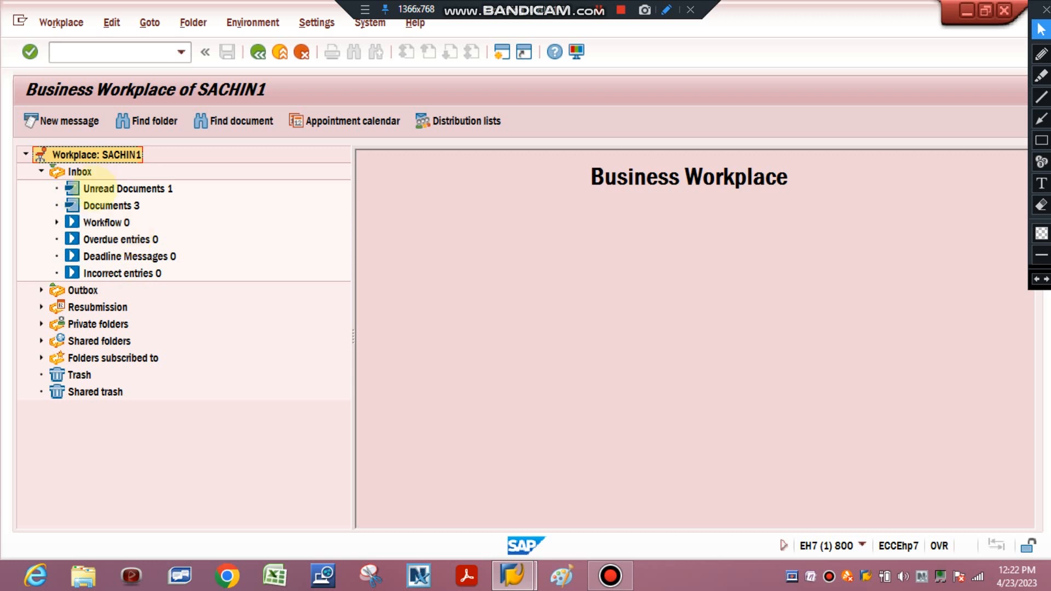
{"action": "left_click", "coordinate": [102, 187]}
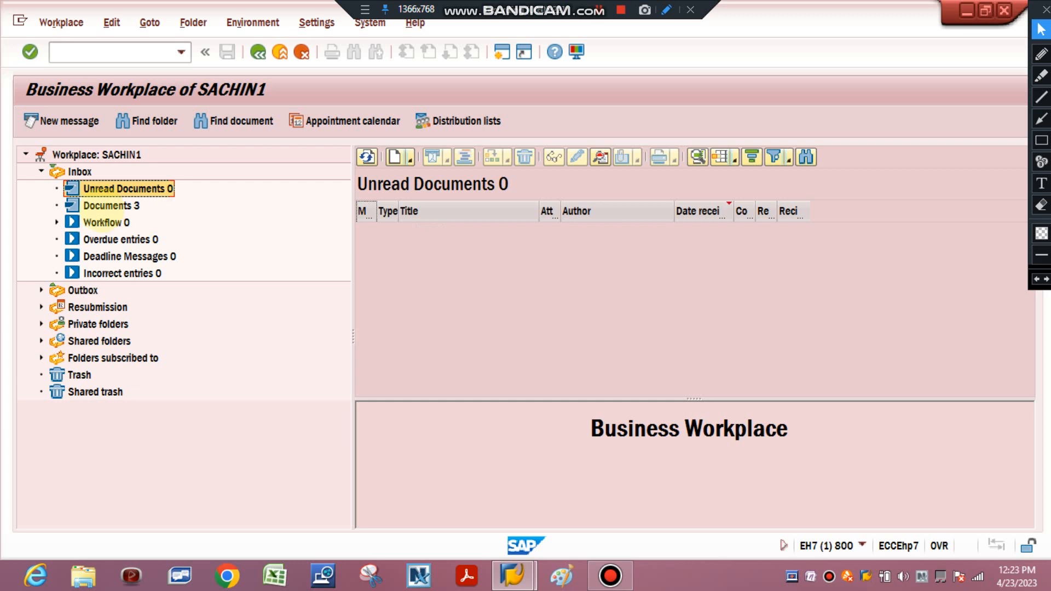
{"action": "left_click", "coordinate": [105, 207]}
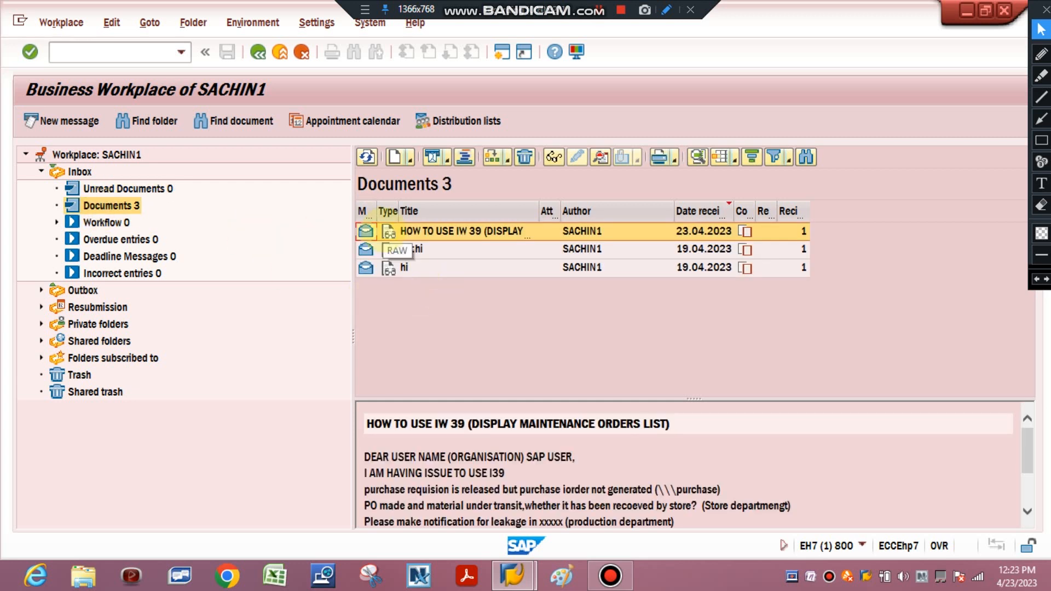
{"action": "left_click", "coordinate": [367, 157]}
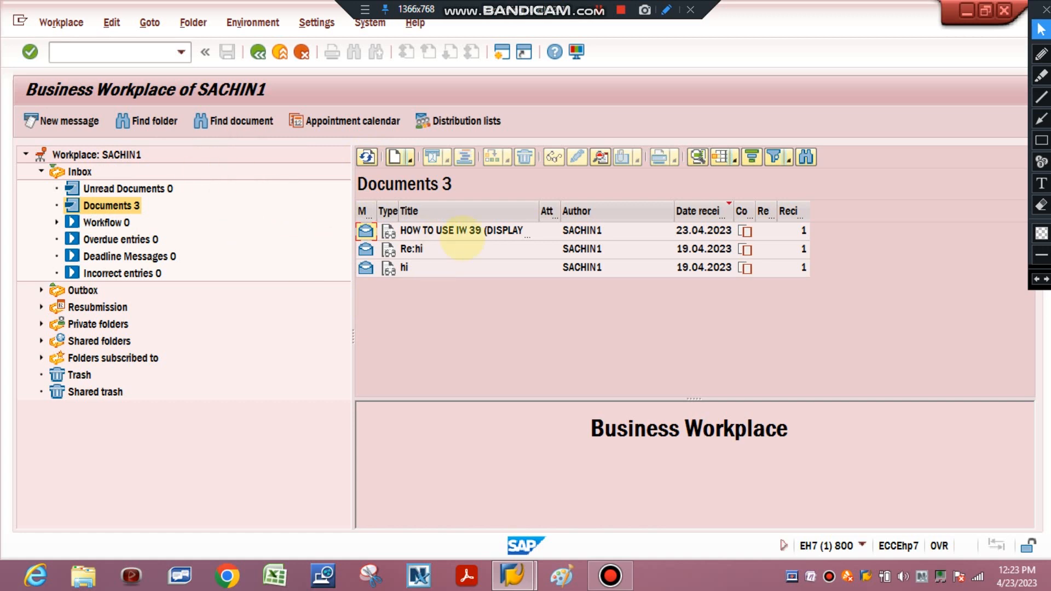
{"action": "double_click", "coordinate": [476, 232]}
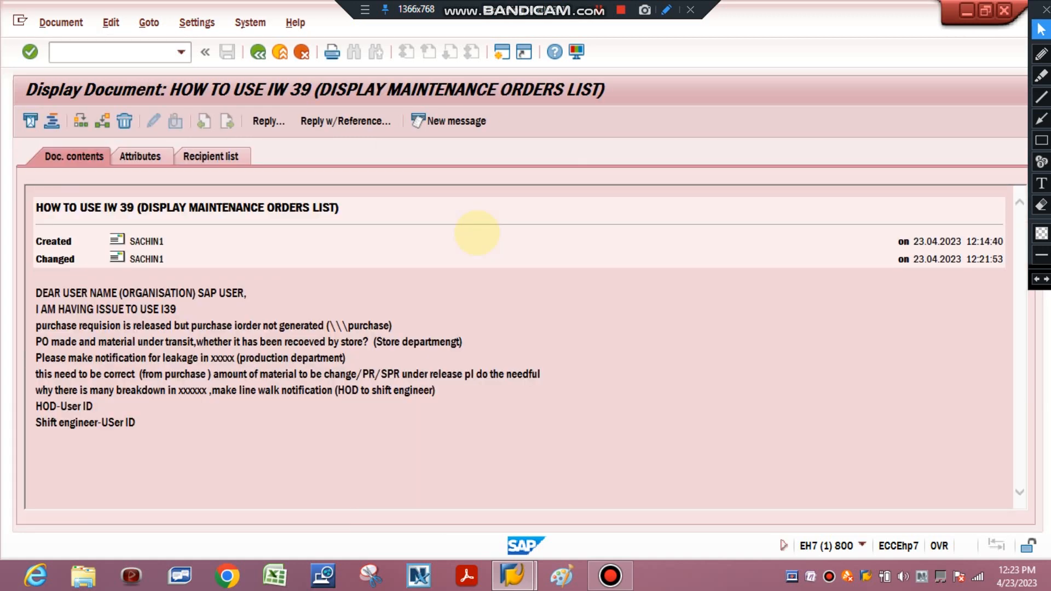
Return to the inbox document list and widen its Title and Resubmission columns
{"action": "left_click", "coordinate": [258, 52]}
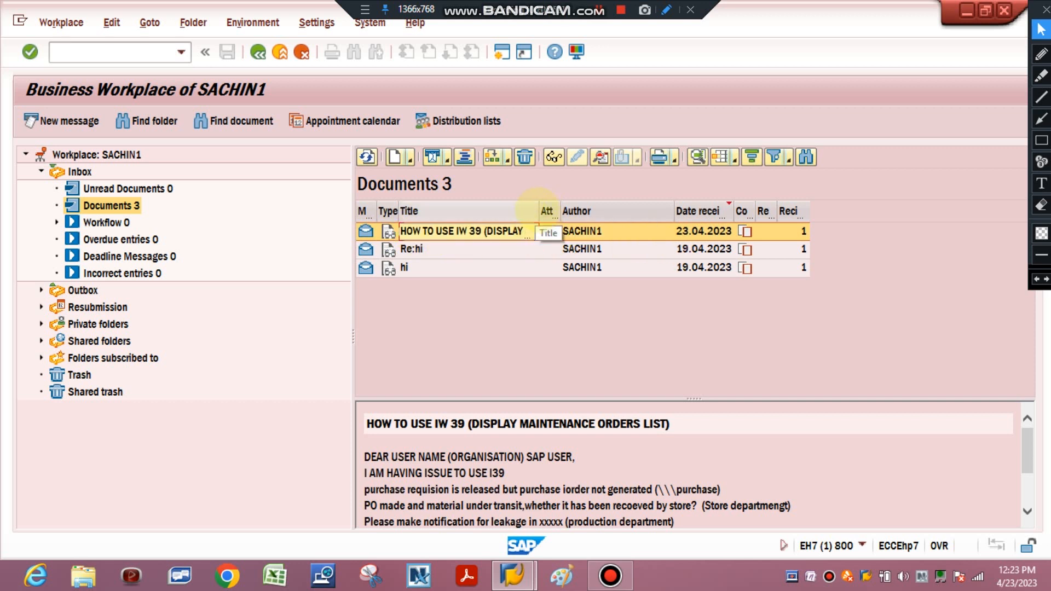
{"action": "left_click_drag", "start_coordinate": [539, 211], "coordinate": [615, 211]}
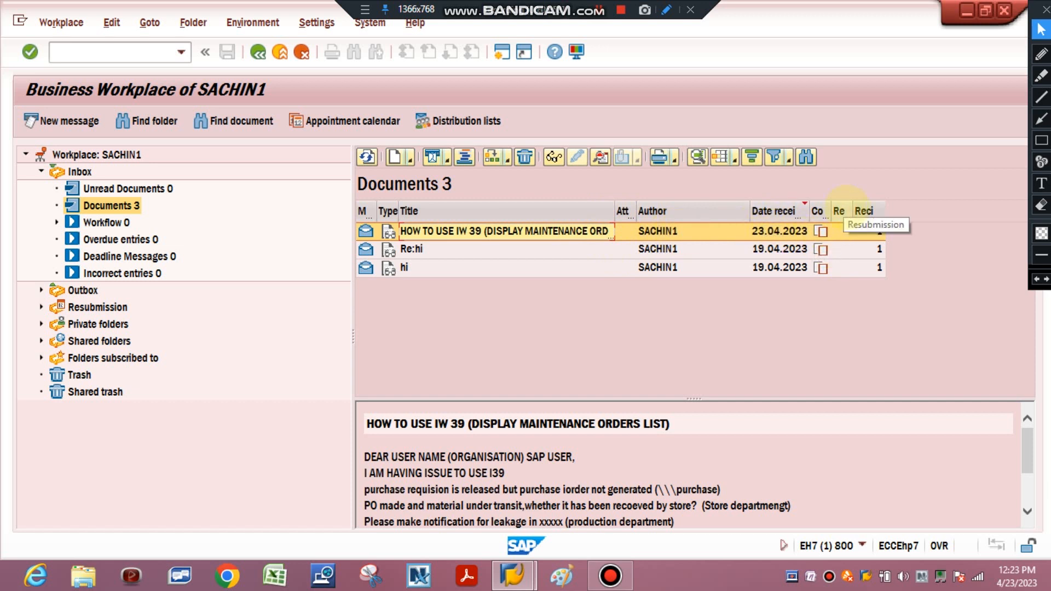
{"action": "left_click_drag", "start_coordinate": [851, 212], "coordinate": [891, 214]}
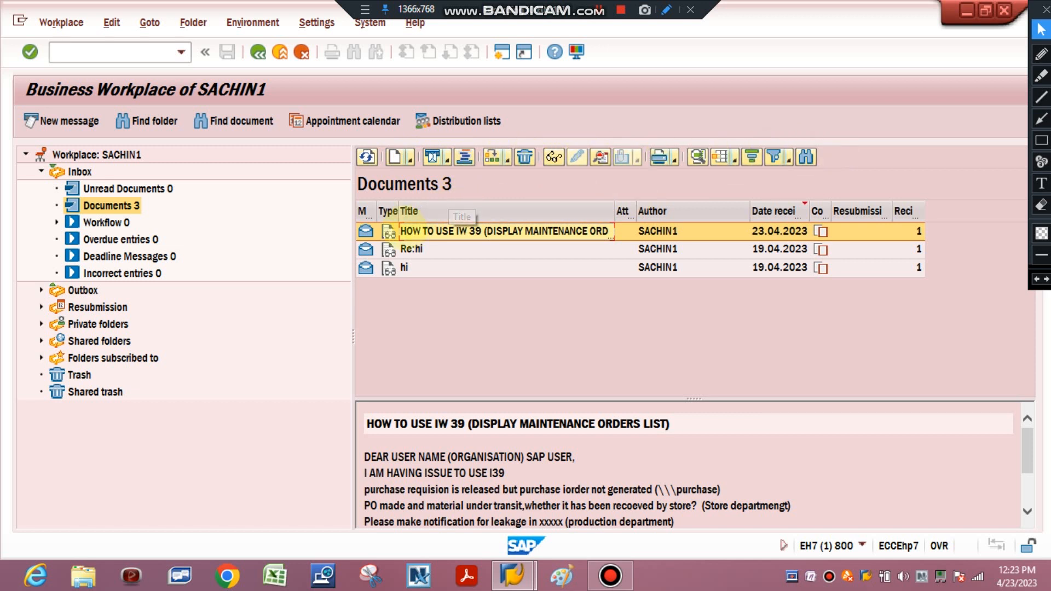
Open the IW 39 message and frame its screen title, heading, Created line, Changed line and body text with red annotation rectangles
{"action": "double_click", "coordinate": [404, 229]}
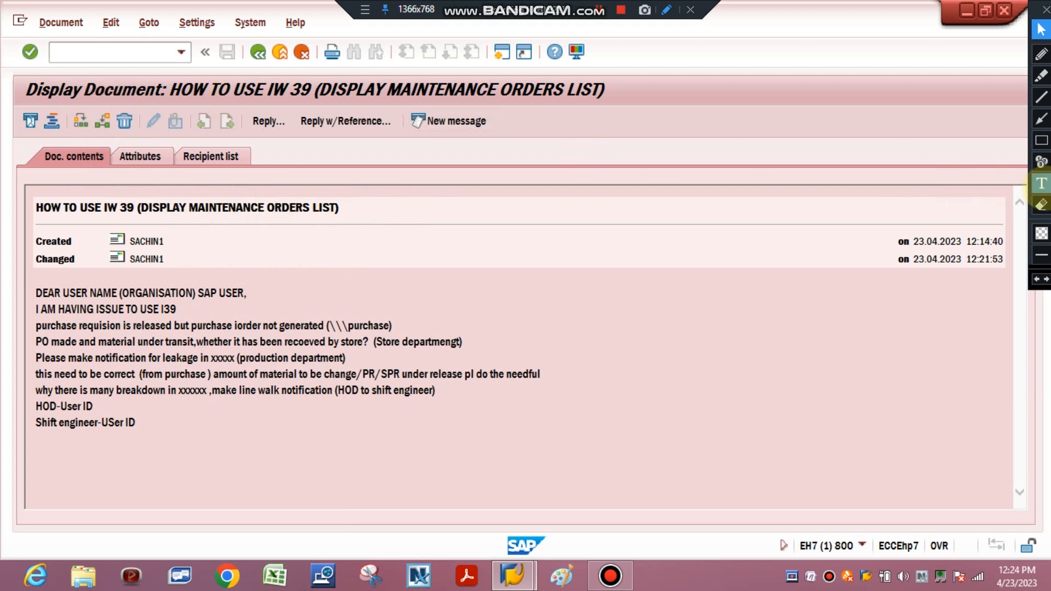
{"action": "left_click", "coordinate": [1042, 140]}
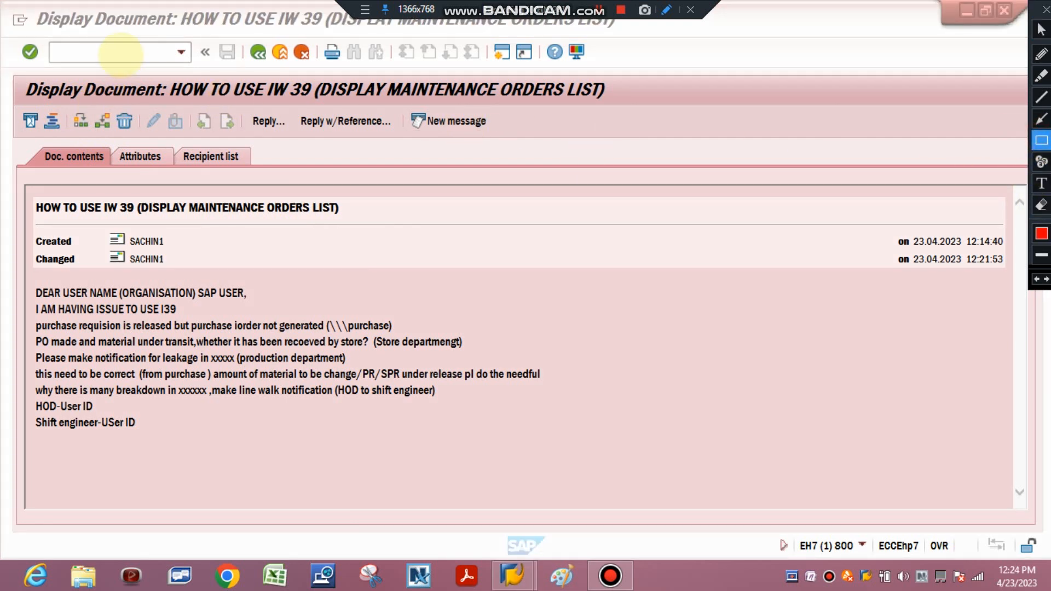
{"action": "left_click_drag", "start_coordinate": [10, 67], "coordinate": [654, 114]}
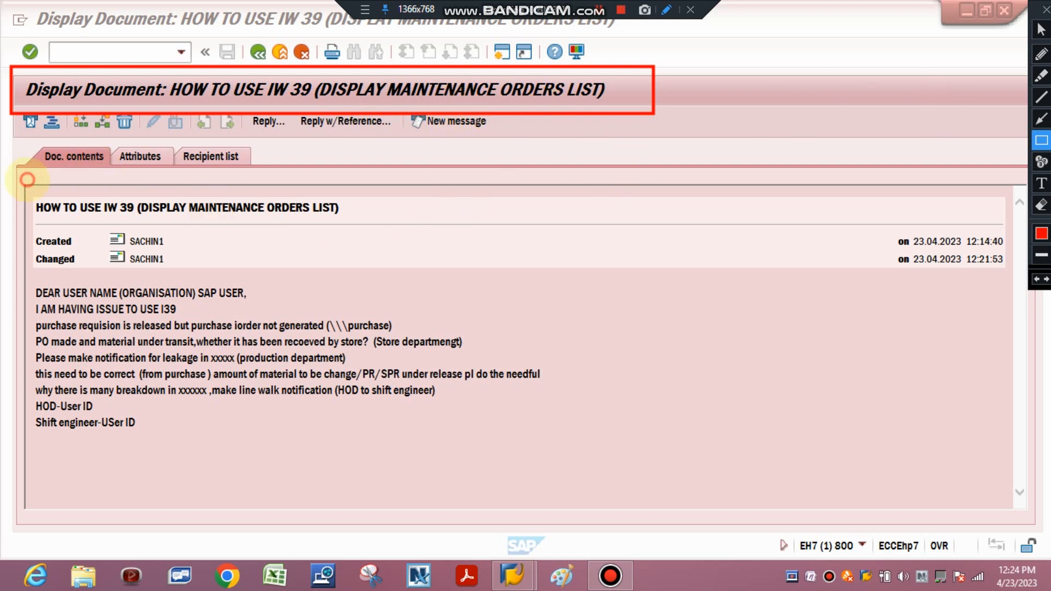
{"action": "mouse_move", "coordinate": [27, 179]}
{"action": "left_mouse_down"}
{"action": "mouse_move", "coordinate": [131, 230]}
{"action": "mouse_move", "coordinate": [379, 228]}
{"action": "left_mouse_up"}
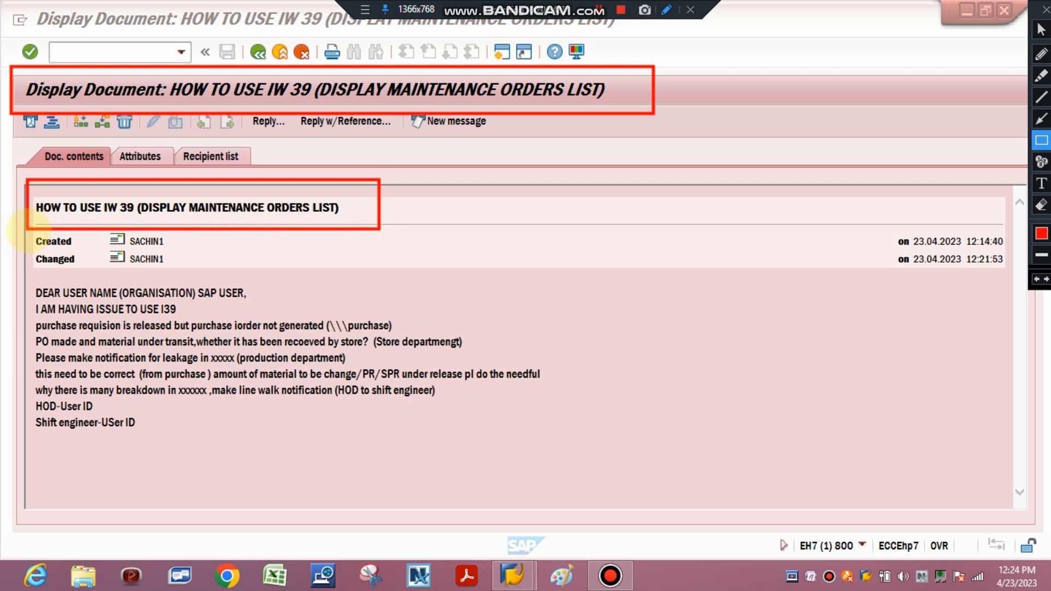
{"action": "left_click_drag", "start_coordinate": [28, 230], "coordinate": [198, 250]}
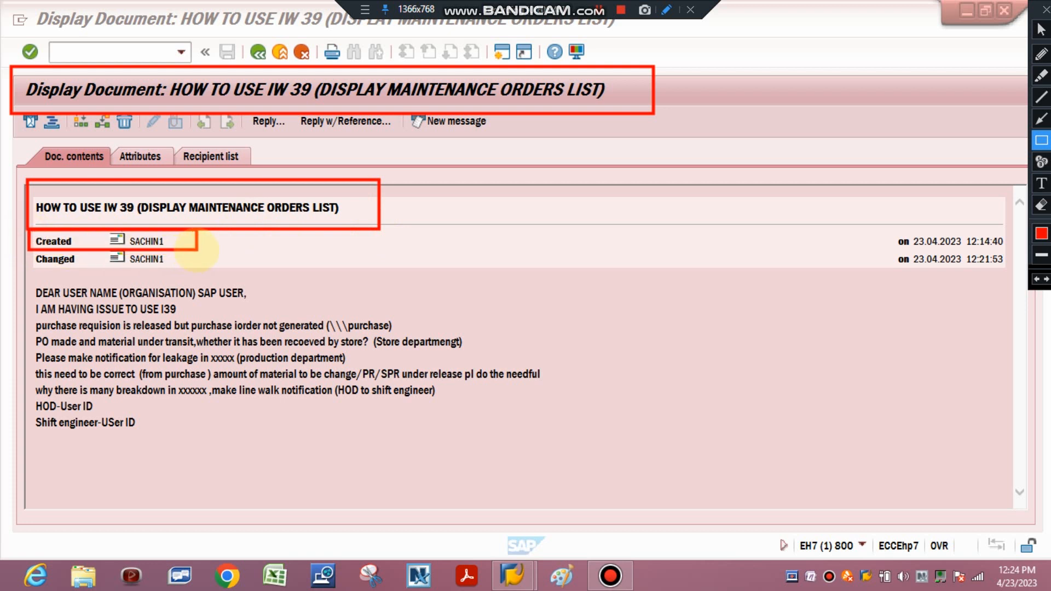
{"action": "left_click_drag", "start_coordinate": [28, 250], "coordinate": [198, 268]}
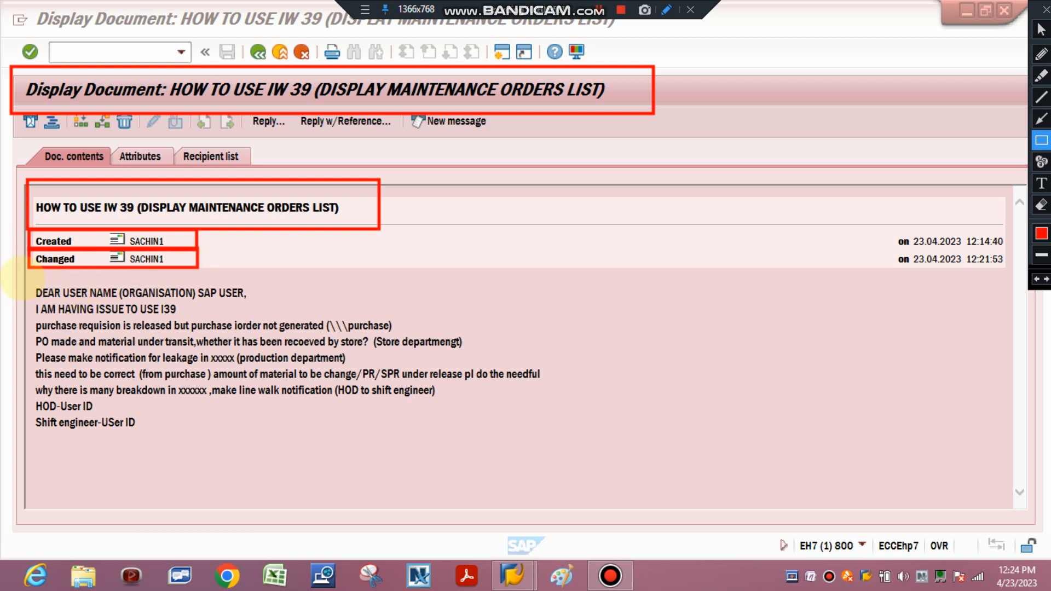
{"action": "mouse_move", "coordinate": [22, 279]}
{"action": "left_mouse_down"}
{"action": "mouse_move", "coordinate": [63, 425]}
{"action": "mouse_move", "coordinate": [258, 421]}
{"action": "mouse_move", "coordinate": [574, 460]}
{"action": "left_mouse_up"}
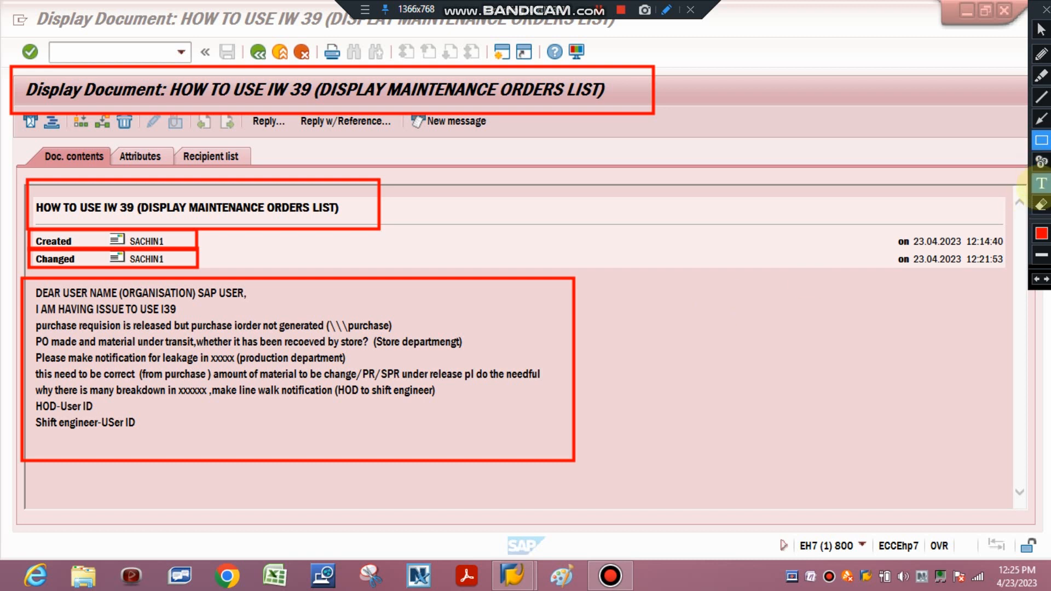
Erase all red annotation rectangles from the message and switch back to the normal pointer
{"action": "left_click", "coordinate": [1041, 205]}
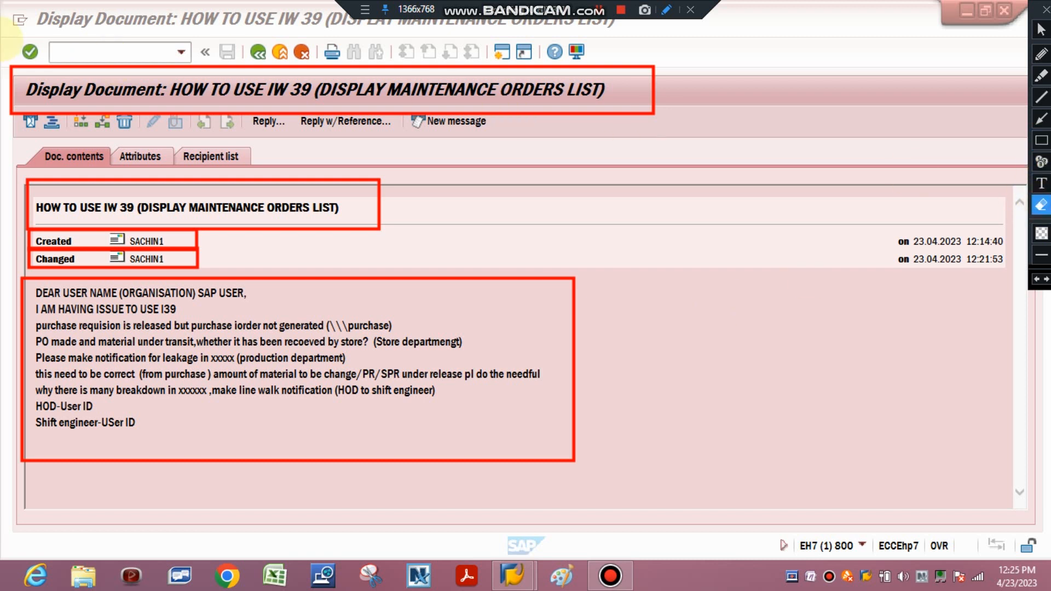
{"action": "mouse_move", "coordinate": [477, 436]}
{"action": "left_mouse_down"}
{"action": "mouse_move", "coordinate": [841, 580]}
{"action": "mouse_move", "coordinate": [854, 561]}
{"action": "left_mouse_up"}
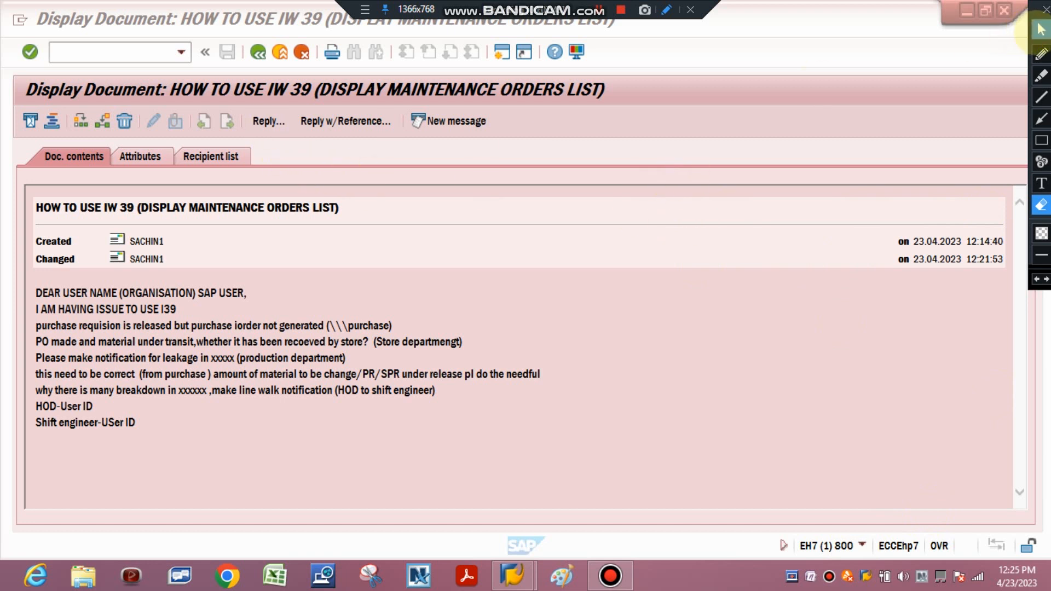
{"action": "left_click", "coordinate": [1041, 30]}
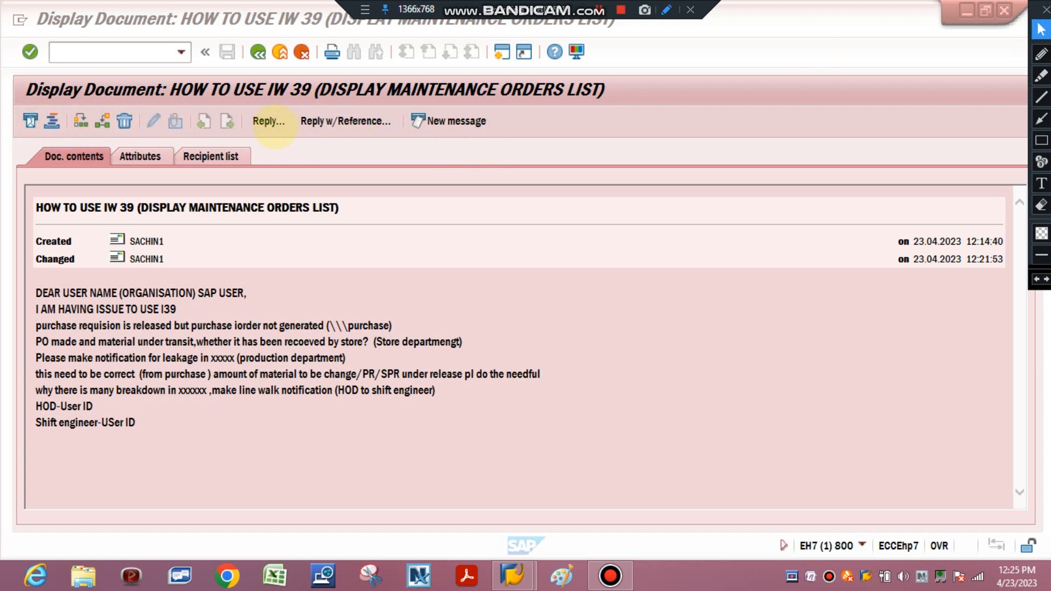
Open a reply to the IW 39 message and discard it
{"action": "left_click", "coordinate": [268, 121]}
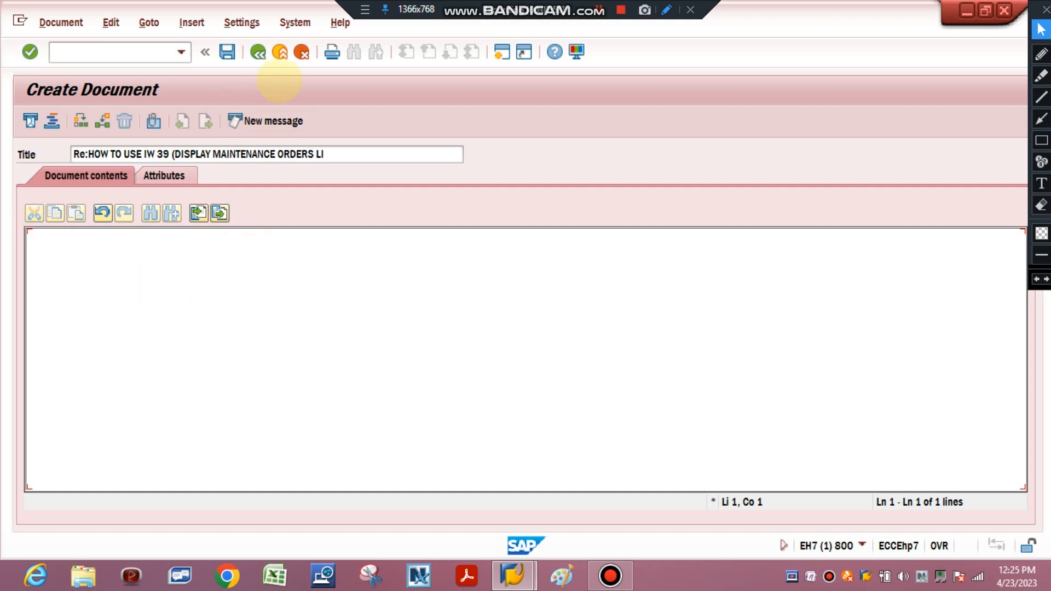
{"action": "left_click", "coordinate": [307, 54]}
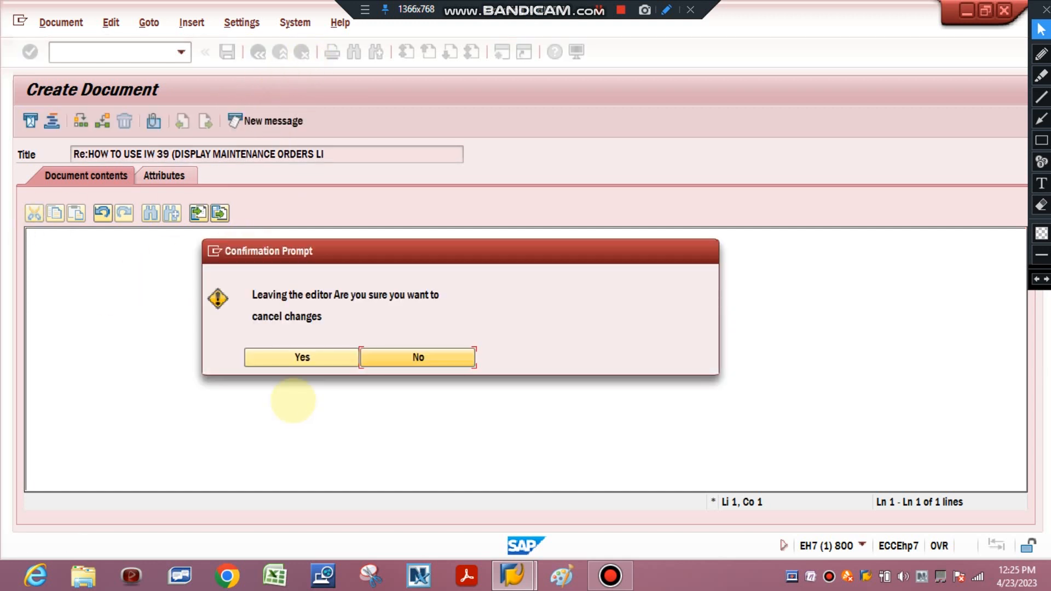
{"action": "left_click", "coordinate": [327, 355]}
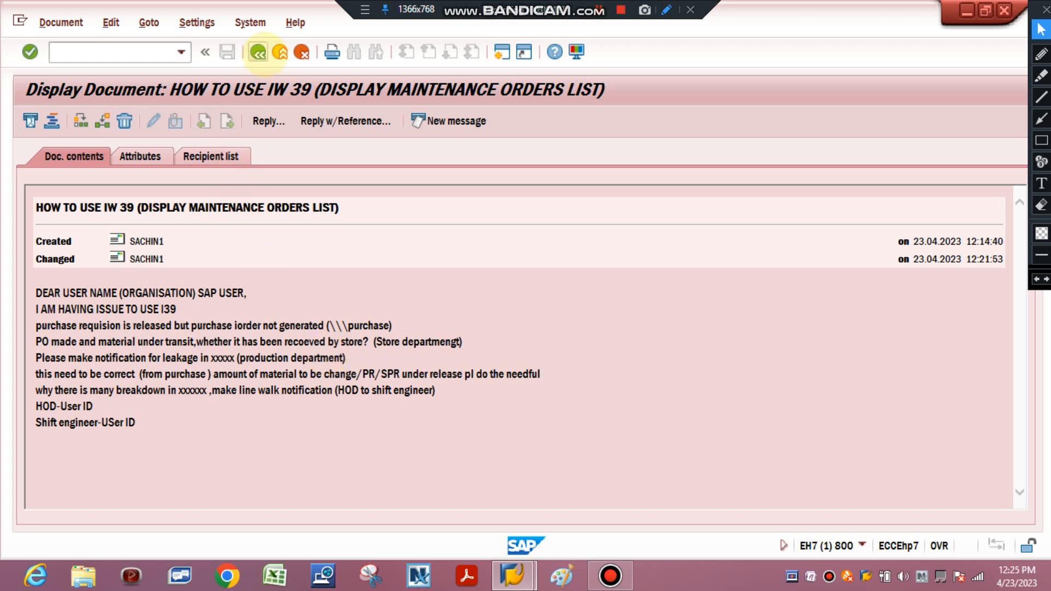
Start a new message from the workplace and frame its Recipient, Recip. Type and send-option columns with red annotation rectangles
{"action": "left_click", "coordinate": [260, 52]}
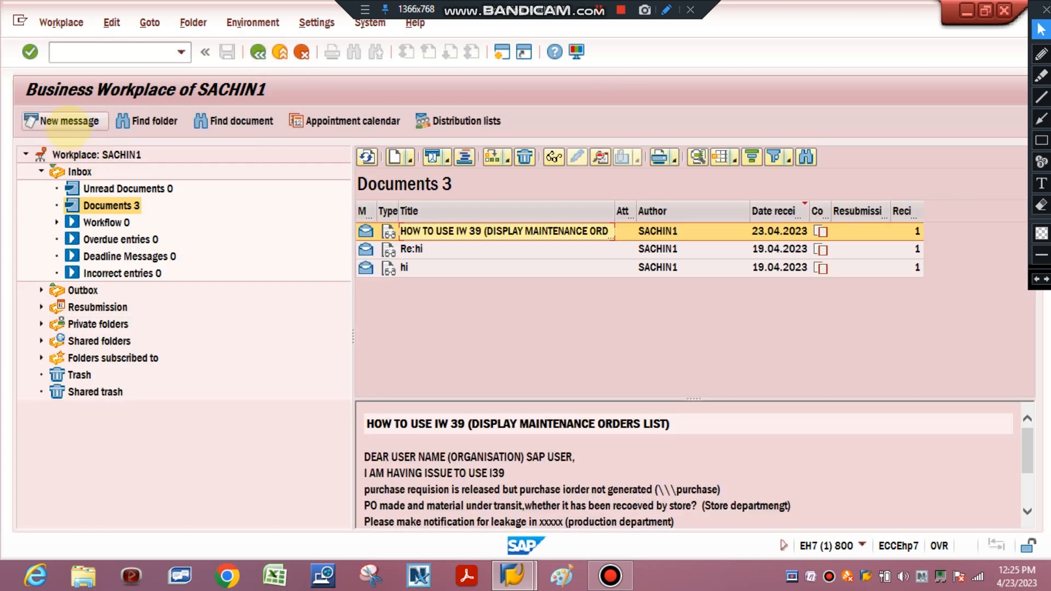
{"action": "left_click", "coordinate": [60, 121]}
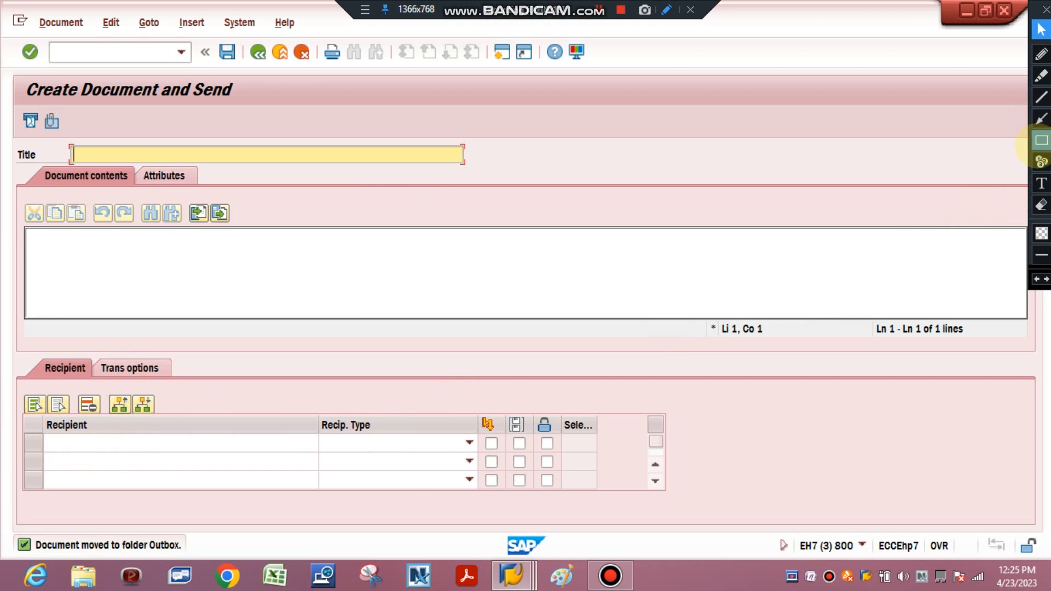
{"action": "left_click", "coordinate": [1042, 140]}
{"action": "mouse_move", "coordinate": [23, 397]}
{"action": "left_mouse_down"}
{"action": "mouse_move", "coordinate": [66, 429]}
{"action": "mouse_move", "coordinate": [318, 458]}
{"action": "left_mouse_up"}
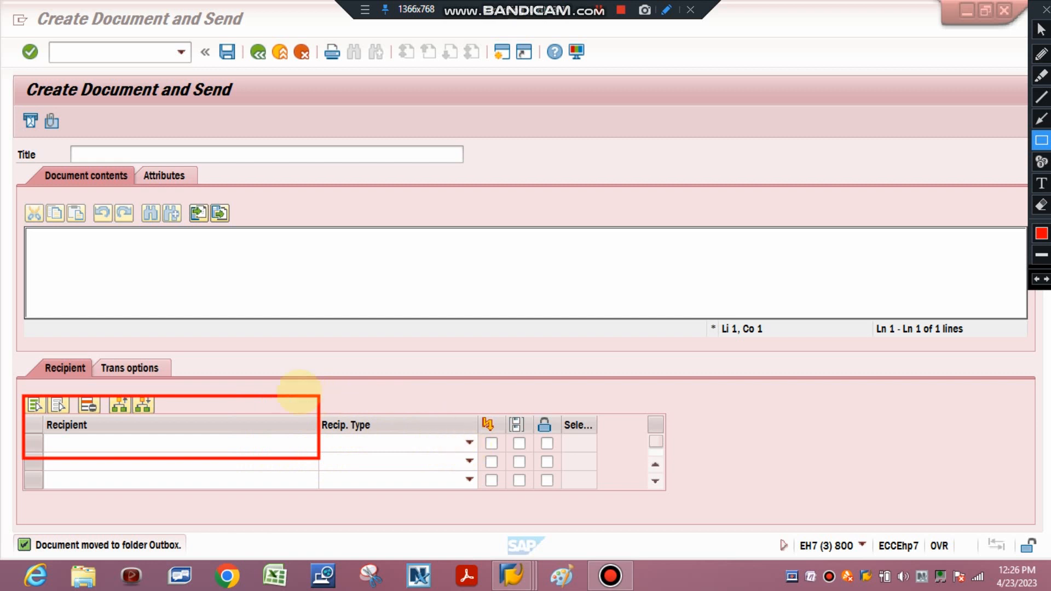
{"action": "mouse_move", "coordinate": [317, 398]}
{"action": "left_mouse_down"}
{"action": "mouse_move", "coordinate": [469, 469]}
{"action": "mouse_move", "coordinate": [479, 456]}
{"action": "left_mouse_up"}
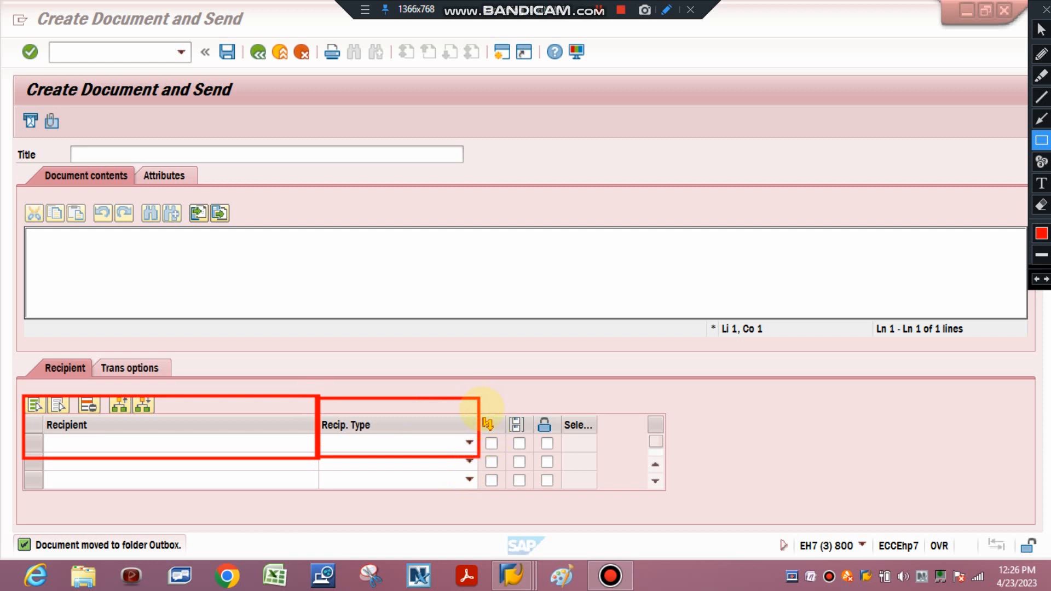
{"action": "left_click_drag", "start_coordinate": [480, 395], "coordinate": [599, 458]}
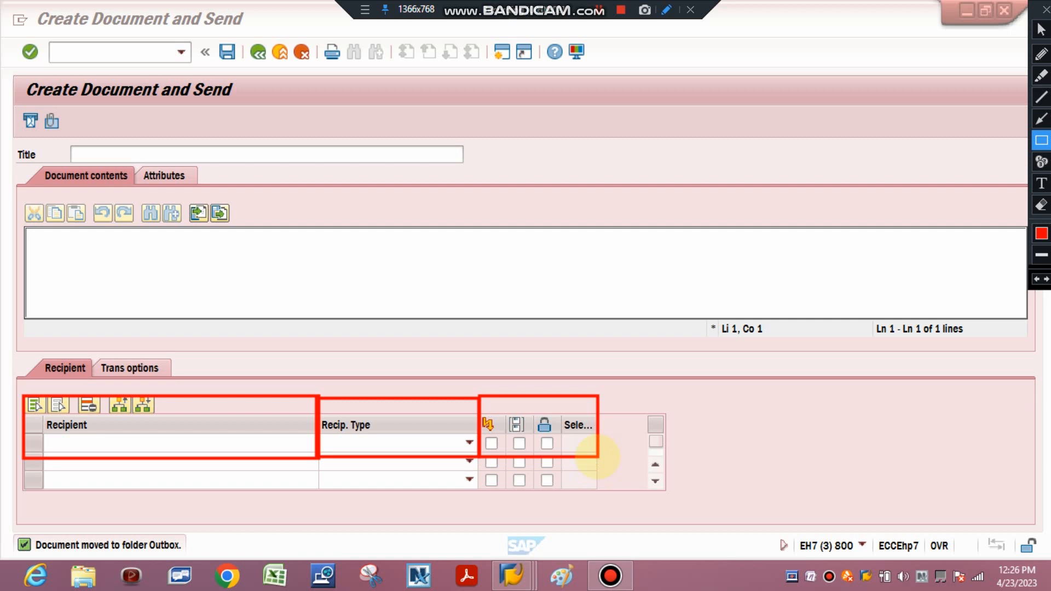
Add the red annotation text "SUBSCRIBE" over the upper part of the new message's content area
{"action": "left_click", "coordinate": [1042, 184]}
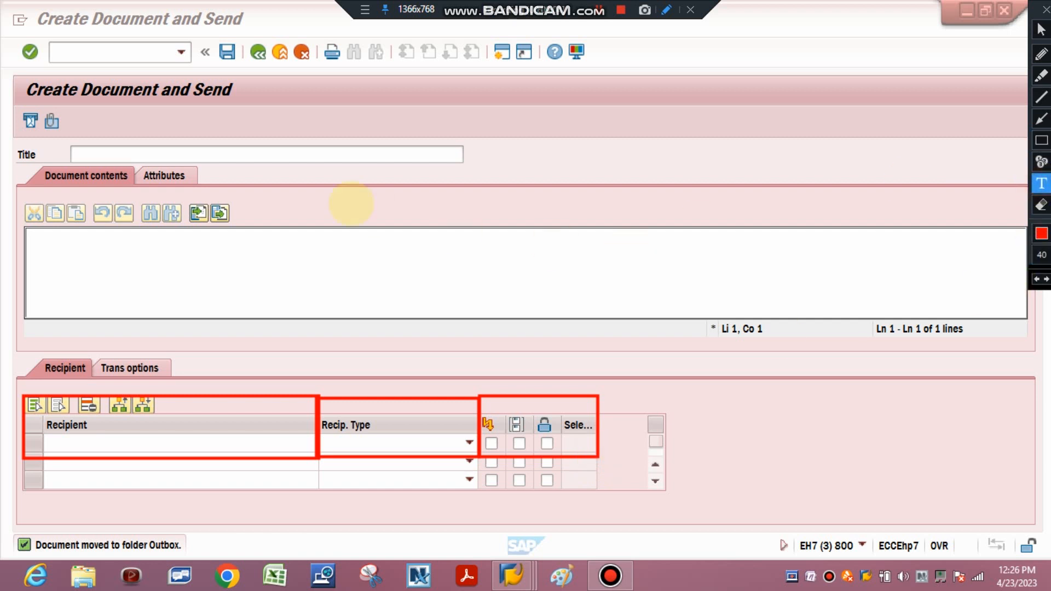
{"action": "left_click", "coordinate": [351, 204]}
{"action": "type", "text": "SUBC"}
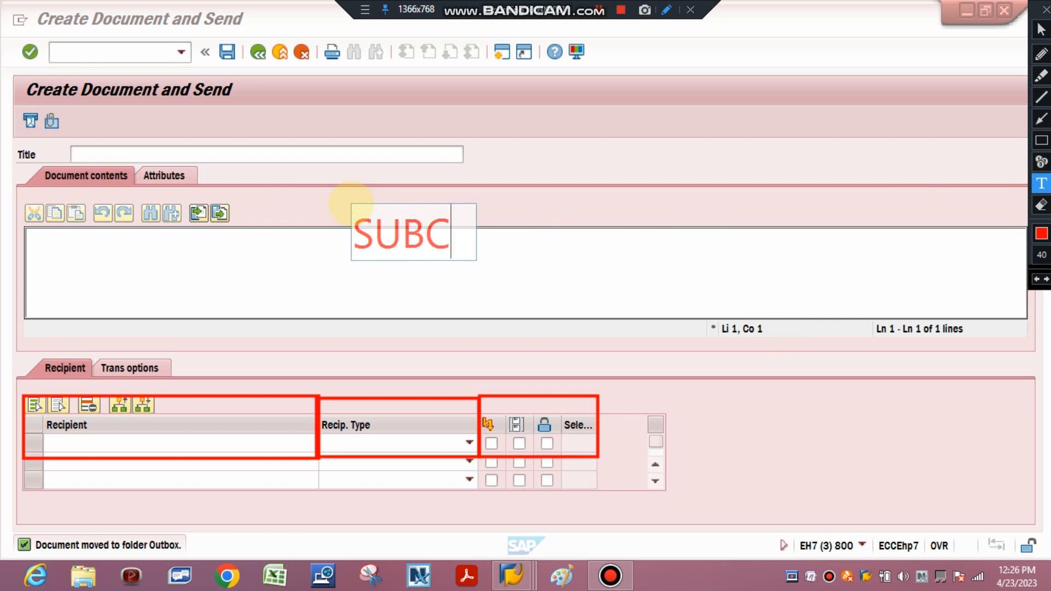
{"action": "type", "text": "RIBE"}
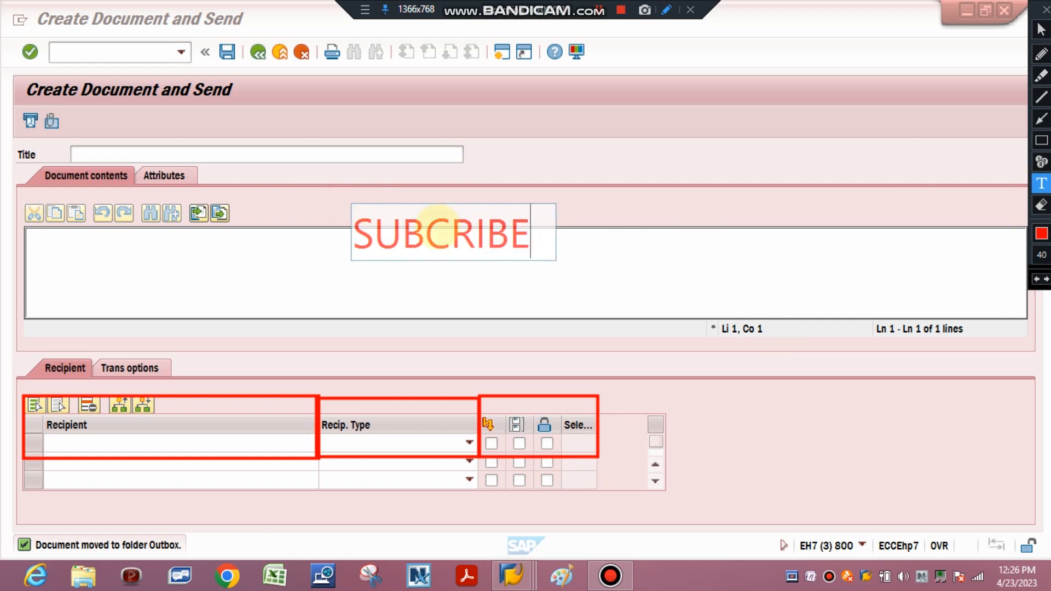
{"action": "key", "text": "BackSpace"}
{"action": "key", "text": "BackSpace"}
{"action": "key", "text": "BackSpace"}
{"action": "key", "text": "BackSpace"}
{"action": "key", "text": "BackSpace"}
{"action": "key", "text": "BackSpace"}
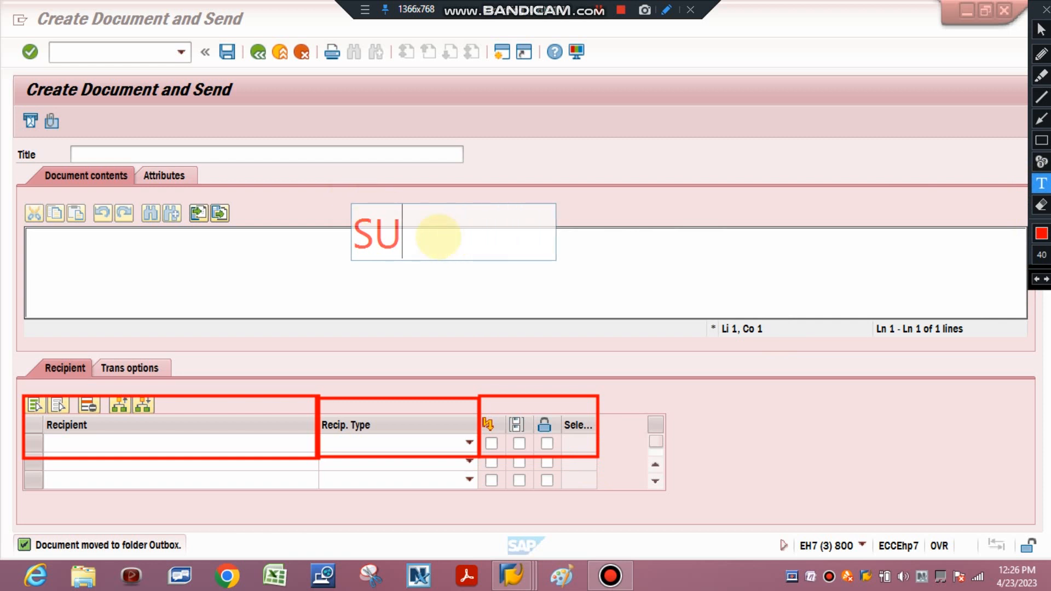
{"action": "type", "text": "BSCI"}
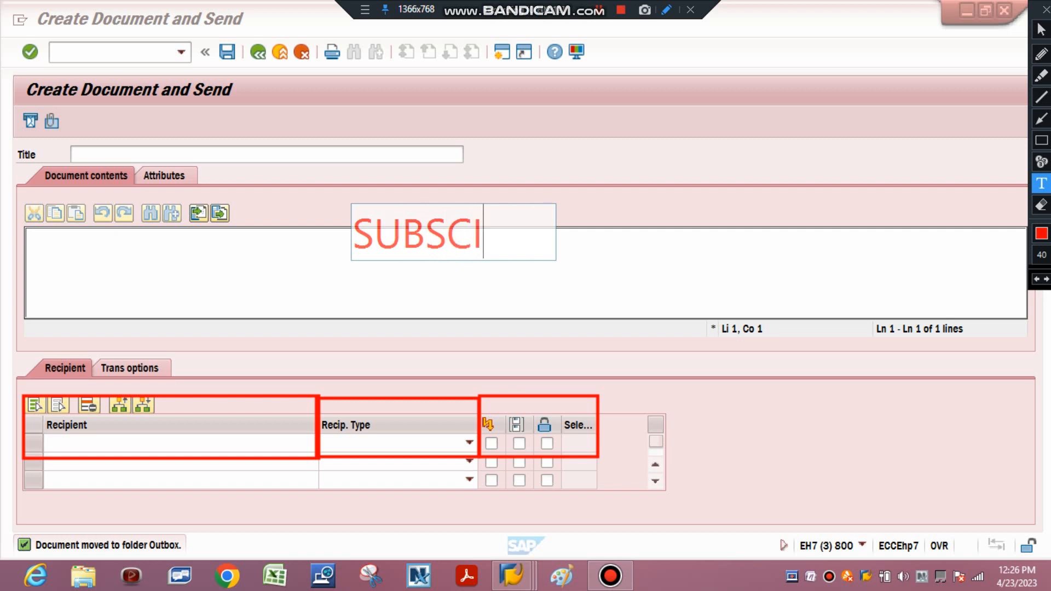
{"action": "type", "text": "BE"}
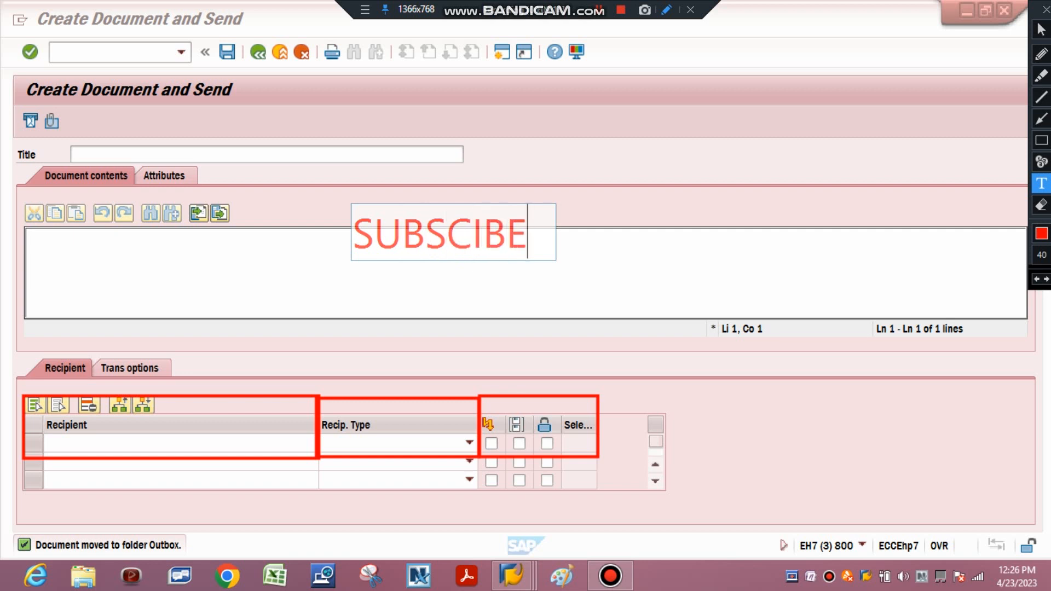
{"action": "key", "text": "BackSpace"}
{"action": "key", "text": "BackSpace"}
{"action": "key", "text": "BackSpace"}
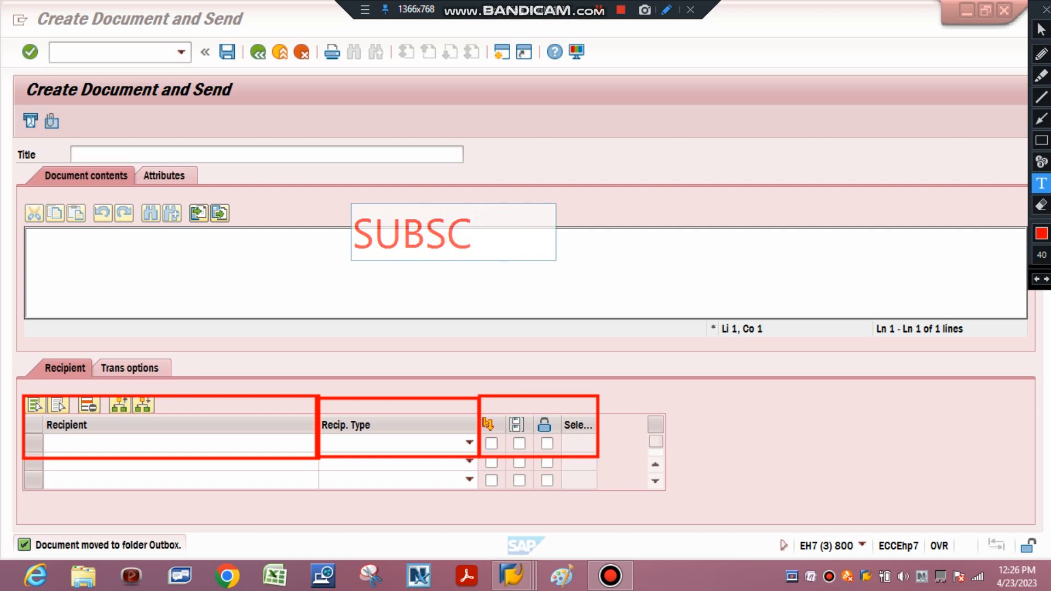
{"action": "type", "text": "RIBE"}
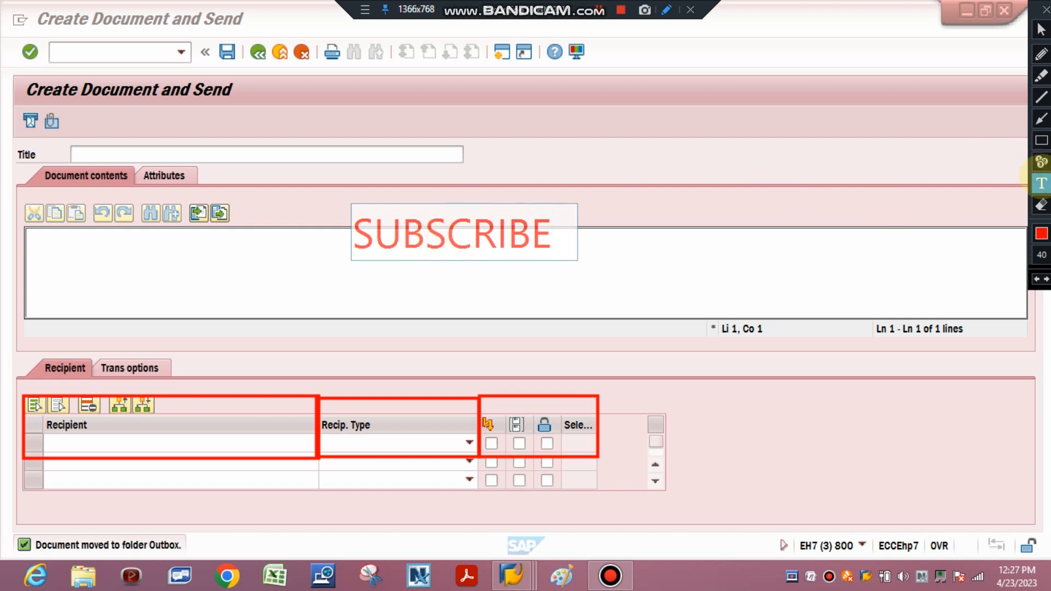
Add a second red annotation text "BE SAKSHAM IN SAP PM MODULE" below the SUBSCRIBE text
{"action": "left_click", "coordinate": [1042, 182]}
{"action": "key", "text": "super+c"}
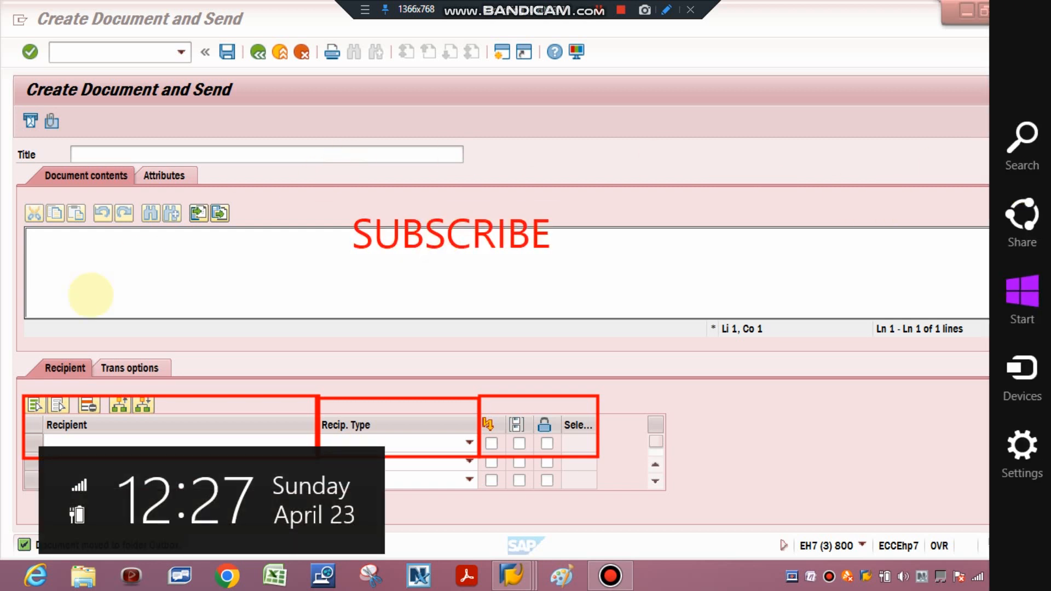
{"action": "left_click", "coordinate": [101, 287]}
{"action": "left_click", "coordinate": [102, 289]}
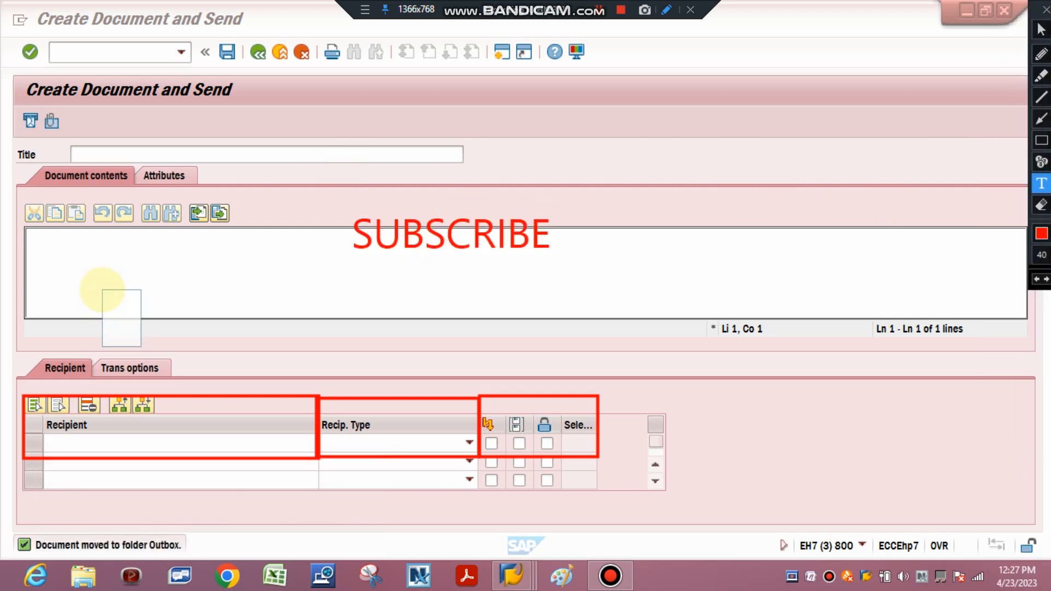
{"action": "type", "text": "BE SAK"}
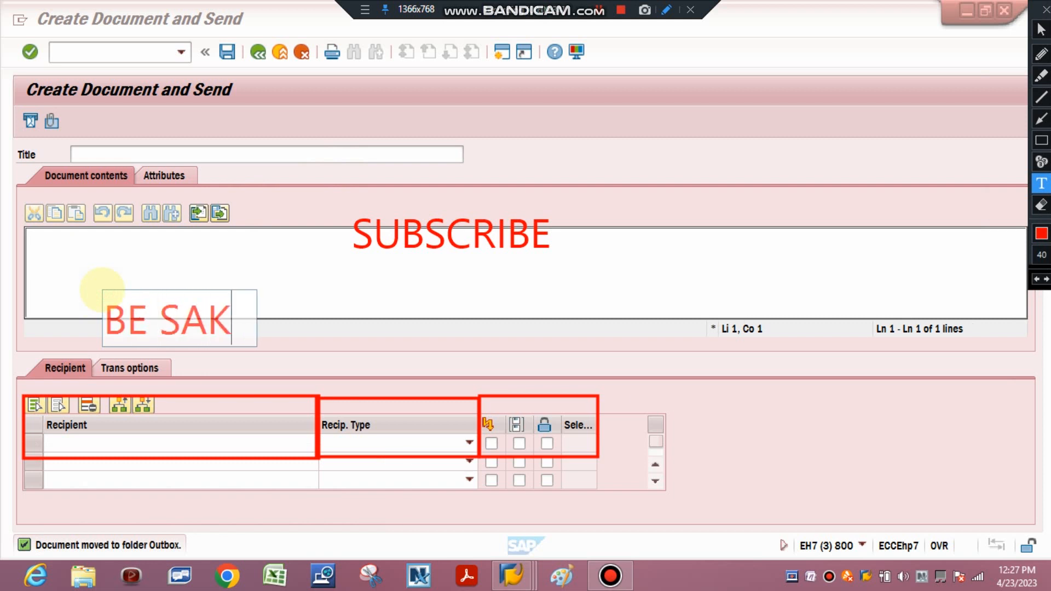
{"action": "type", "text": "SHAM IN "}
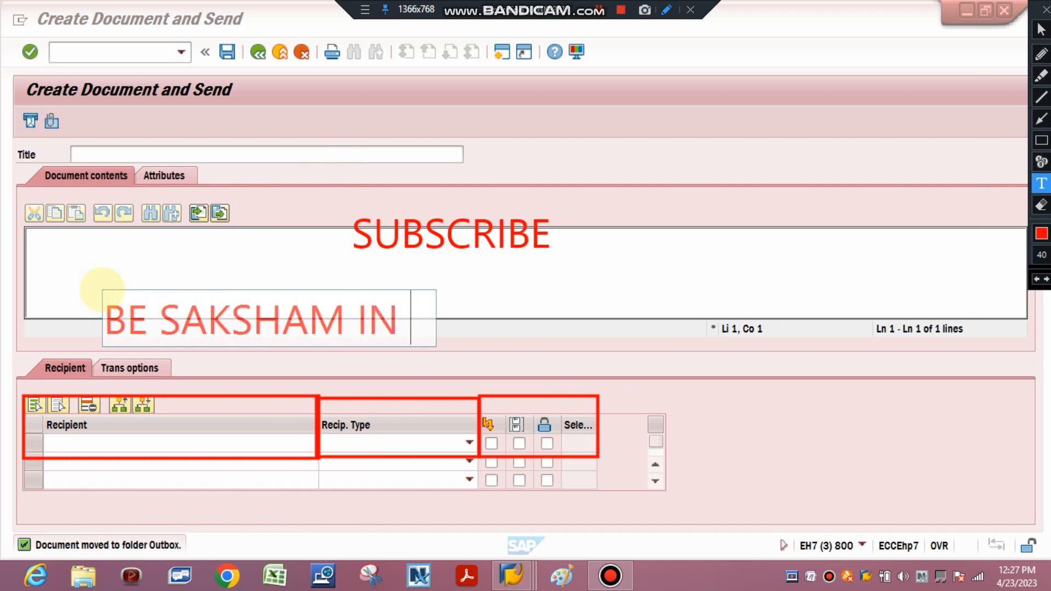
{"action": "type", "text": "SAP PM"}
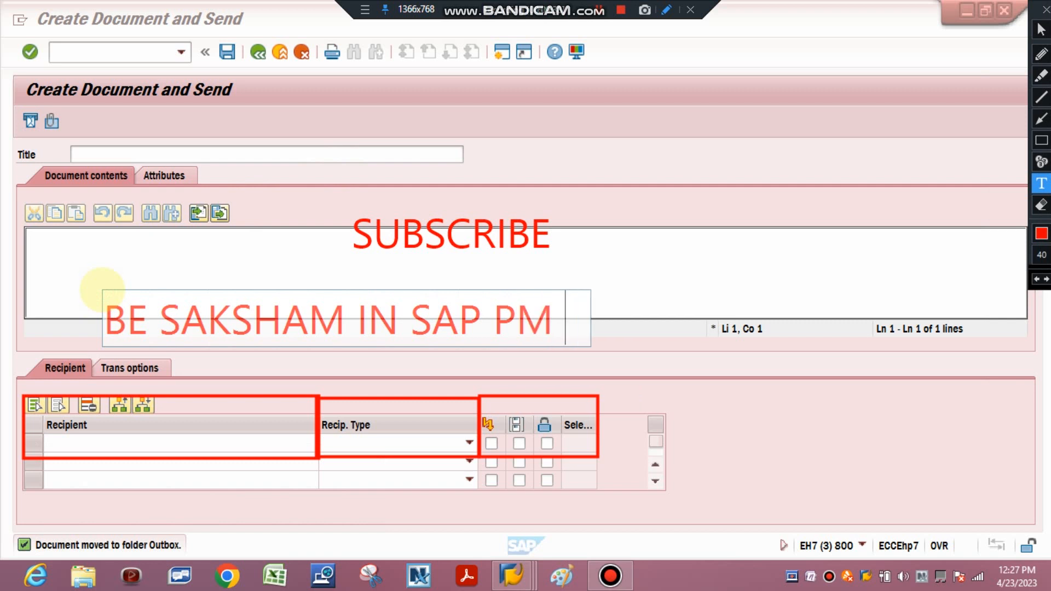
{"action": "type", "text": " MODULE"}
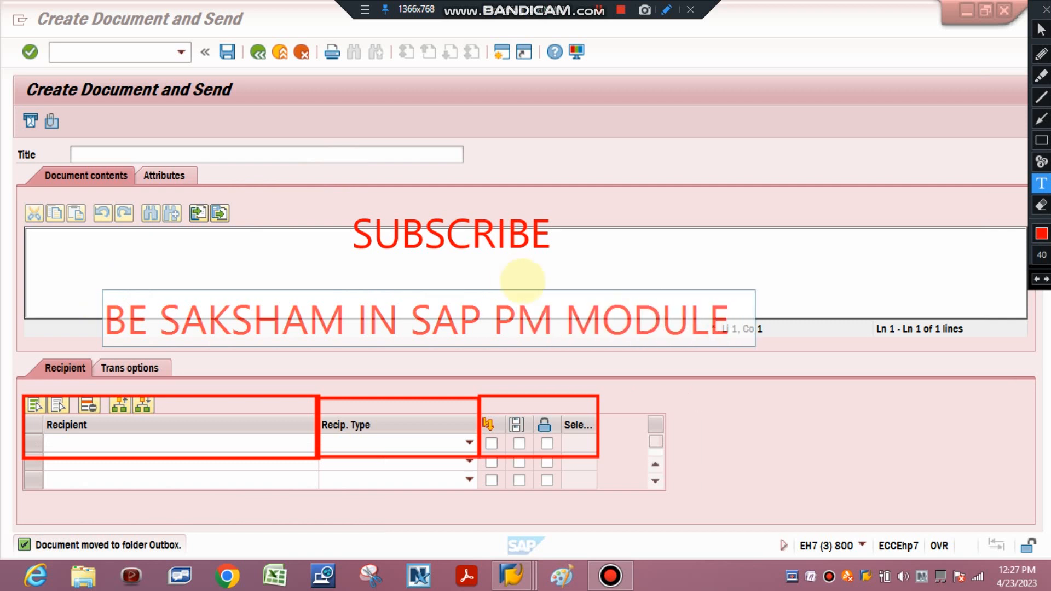